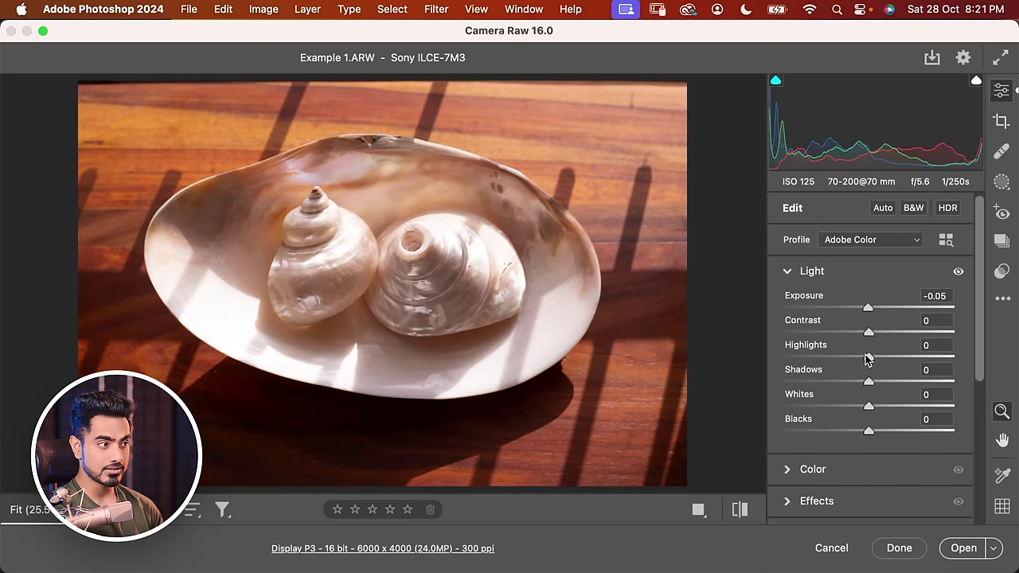
Adjust the raw shell photo's light settings to Highlights -100, Shadows +55 and Contrast +27
left_click_drag(867, 358, 785, 374)
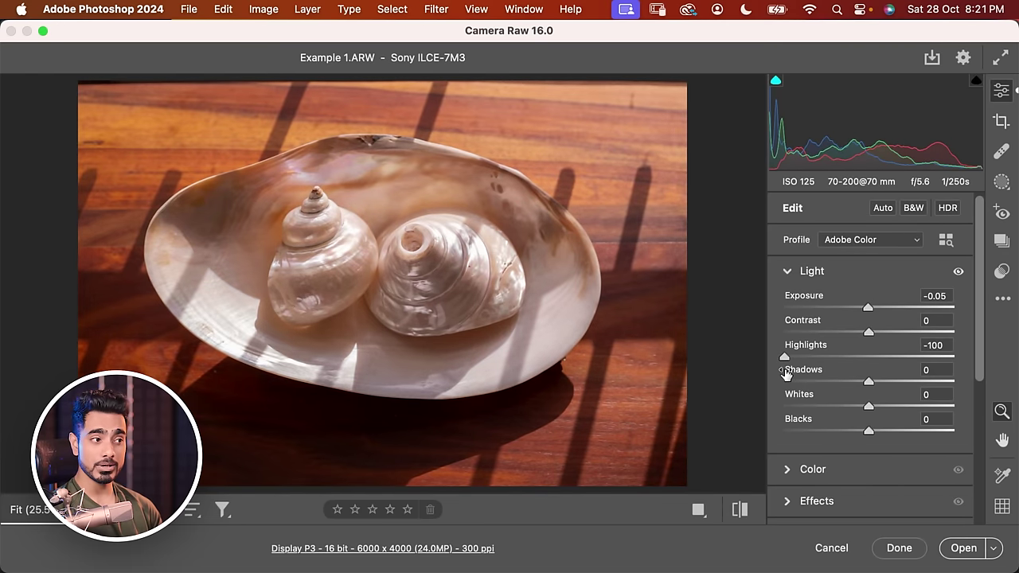
left_click_drag(872, 383, 913, 382)
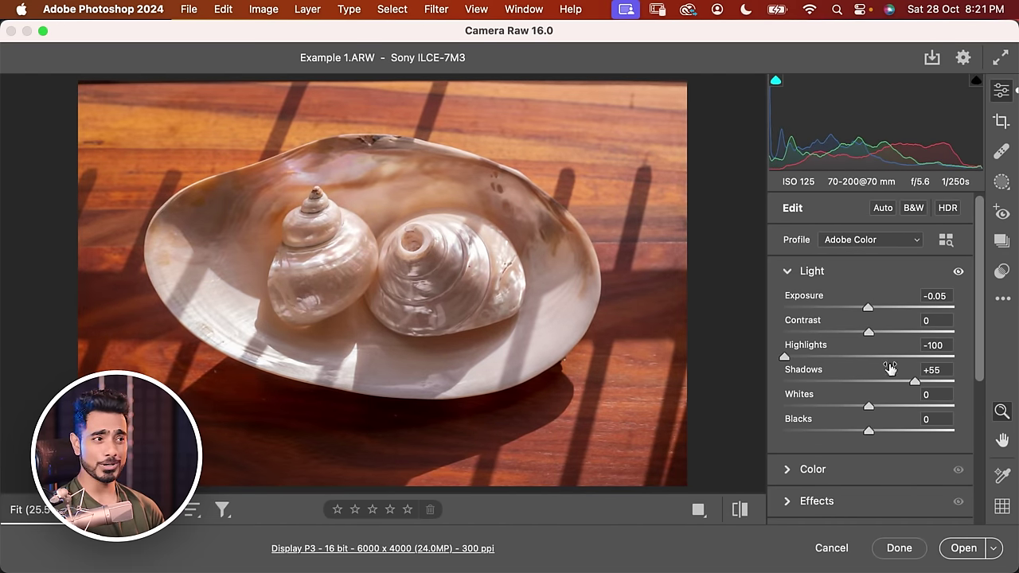
left_click_drag(869, 332, 892, 332)
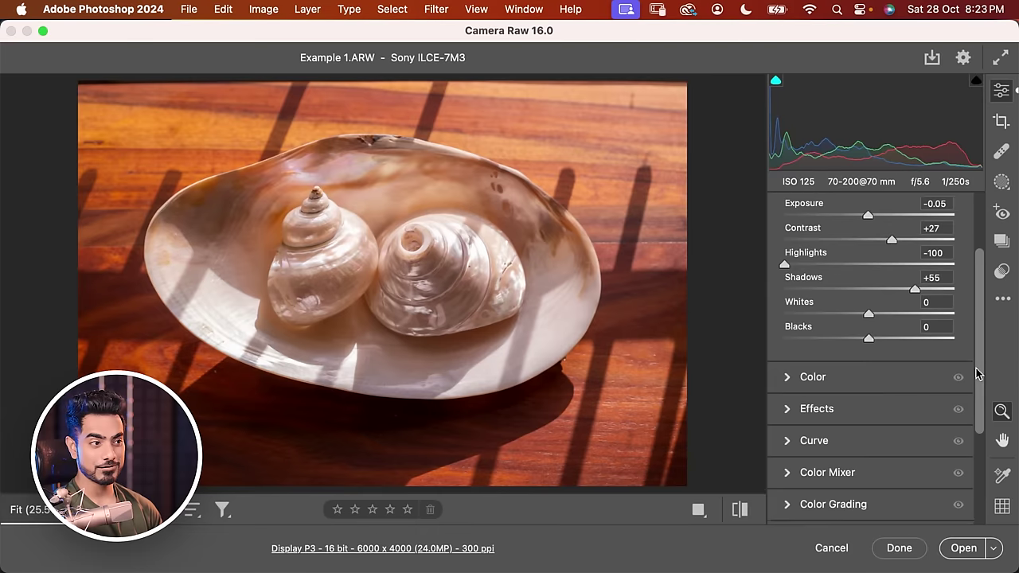
Expand the Color settings of the raw photo and review the white balance presets, keeping As Shot
scroll(977, 374, "down", 1)
key("shift")
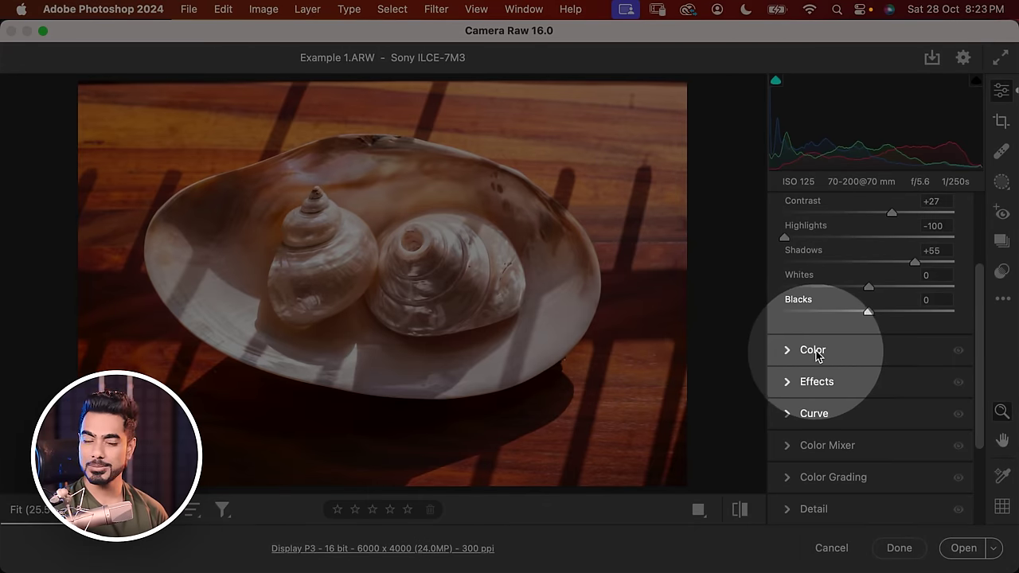
left_click(813, 351)
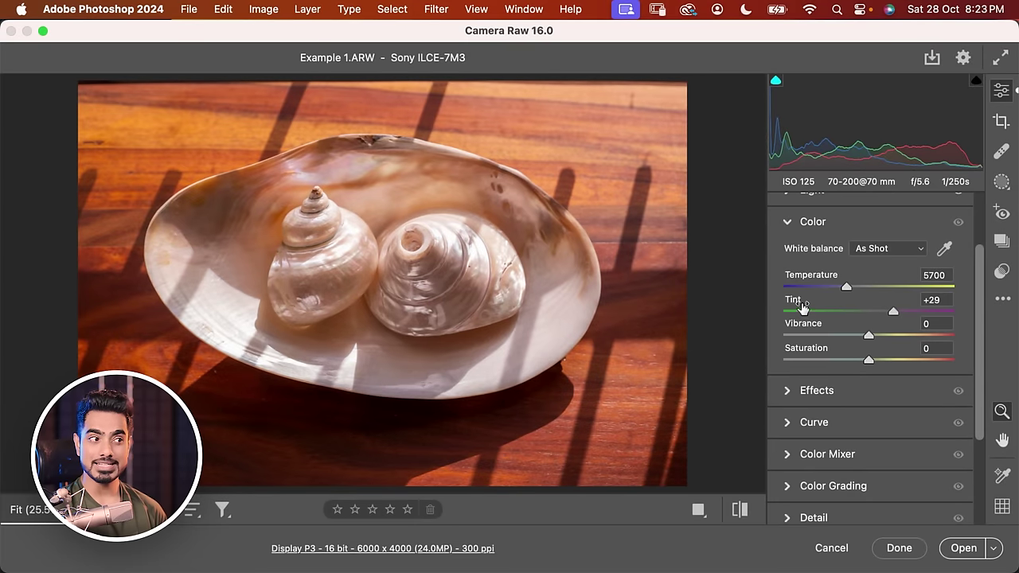
mouse_move(826, 303)
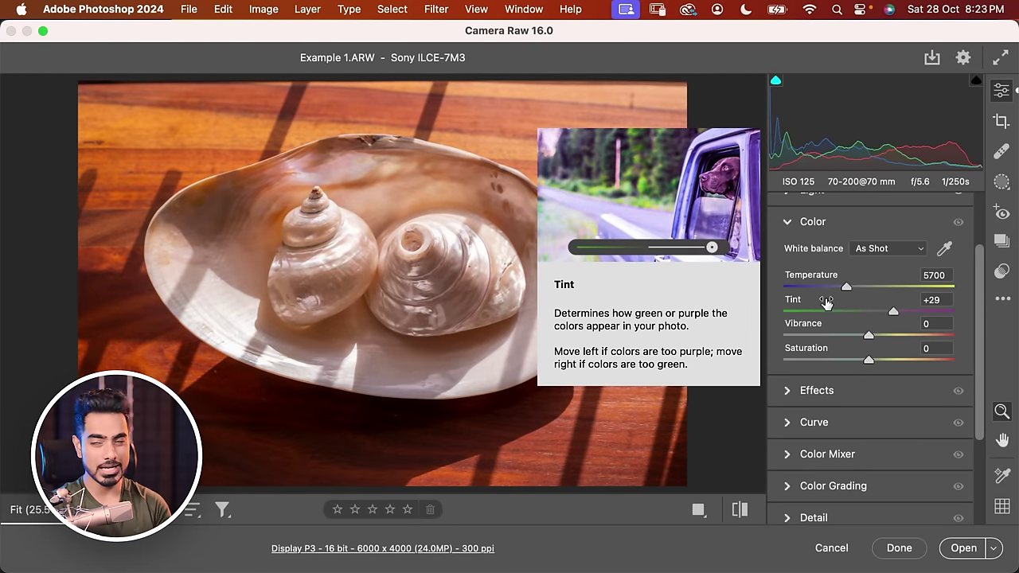
left_click(885, 249)
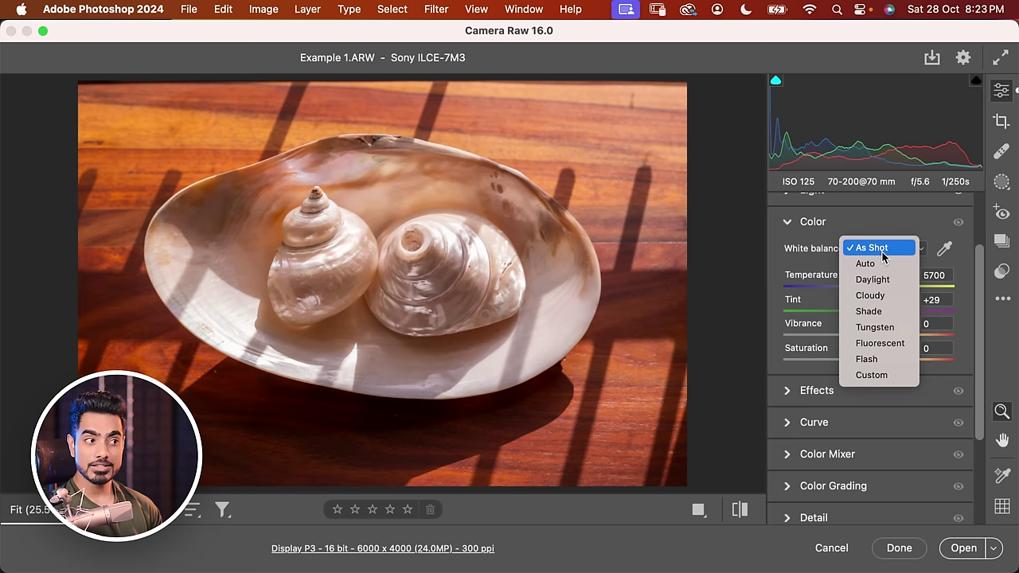
left_click(883, 251)
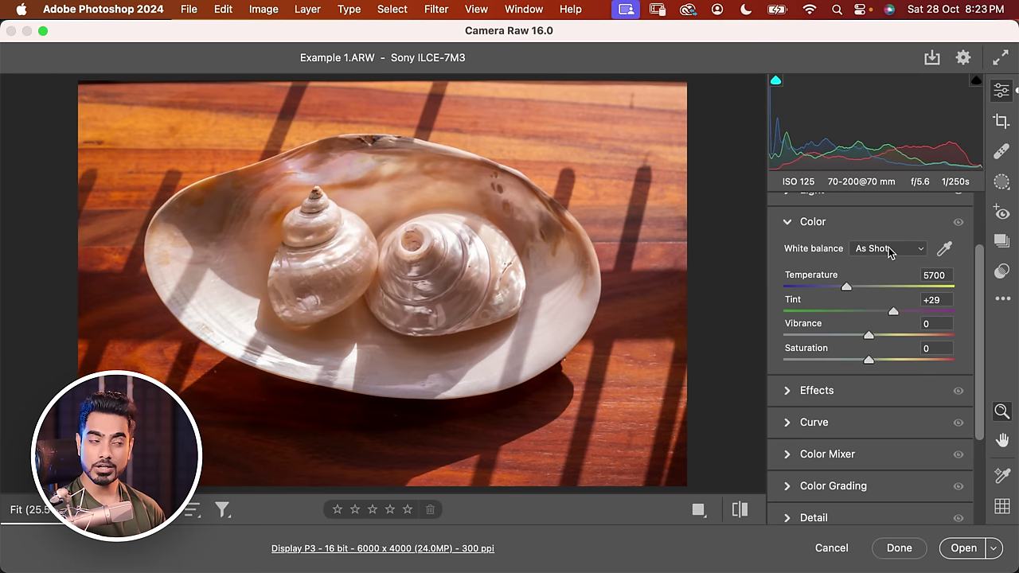
Try the Daylight white balance preset, restore As Shot, and warm the raw photo's temperature
left_click(890, 252)
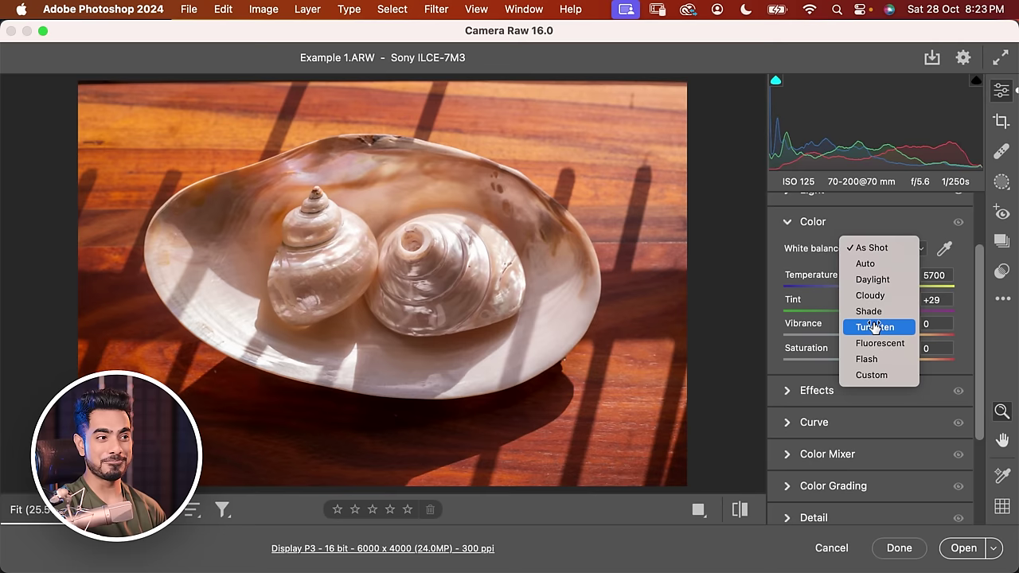
left_click(872, 280)
left_click(885, 251)
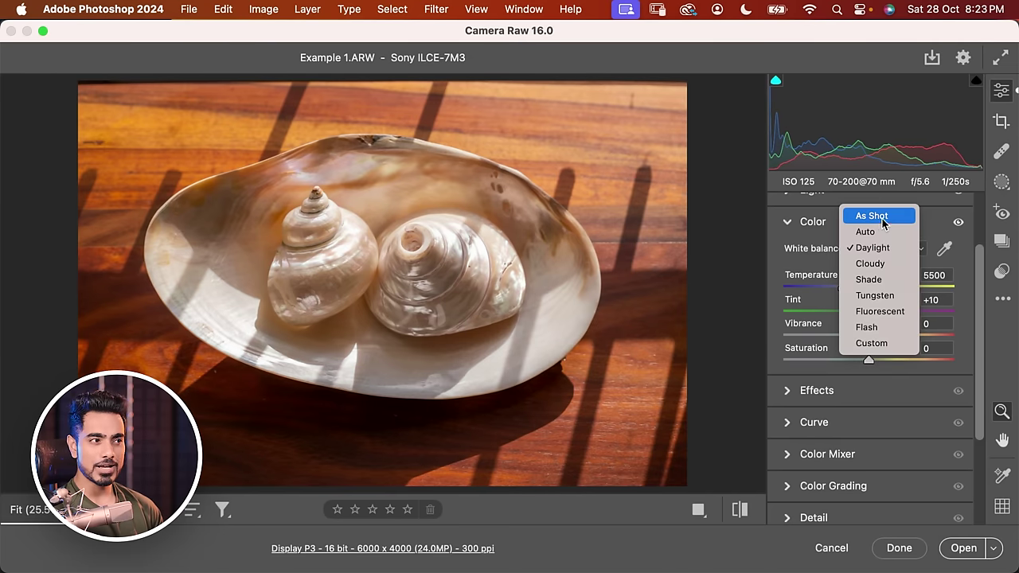
left_click(875, 216)
left_click_drag(848, 289, 865, 311)
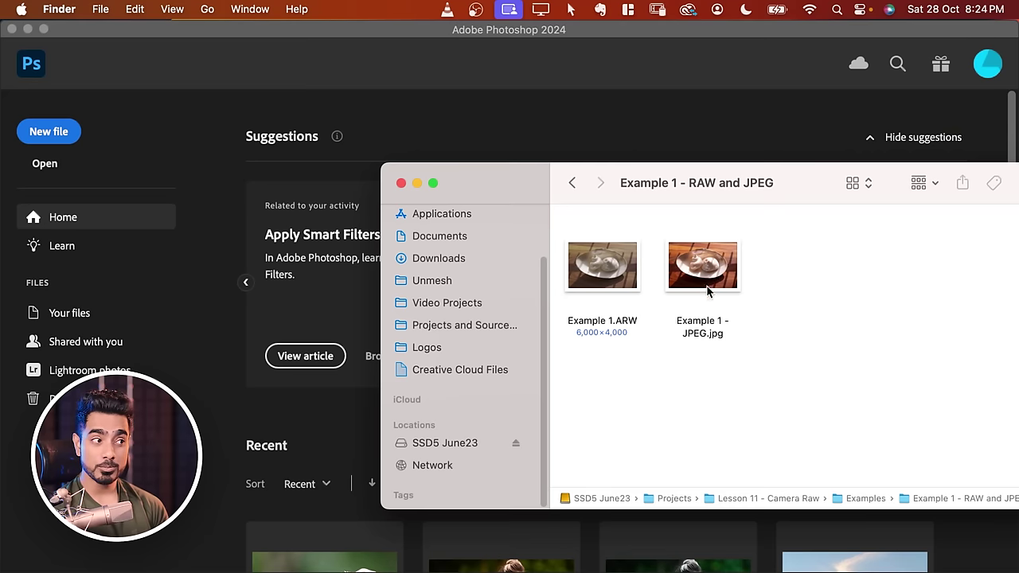
Open Example 1 - JPEG.jpg from Finder in Photoshop and apply the Camera Raw Filter to it
left_click_drag(714, 267, 341, 302)
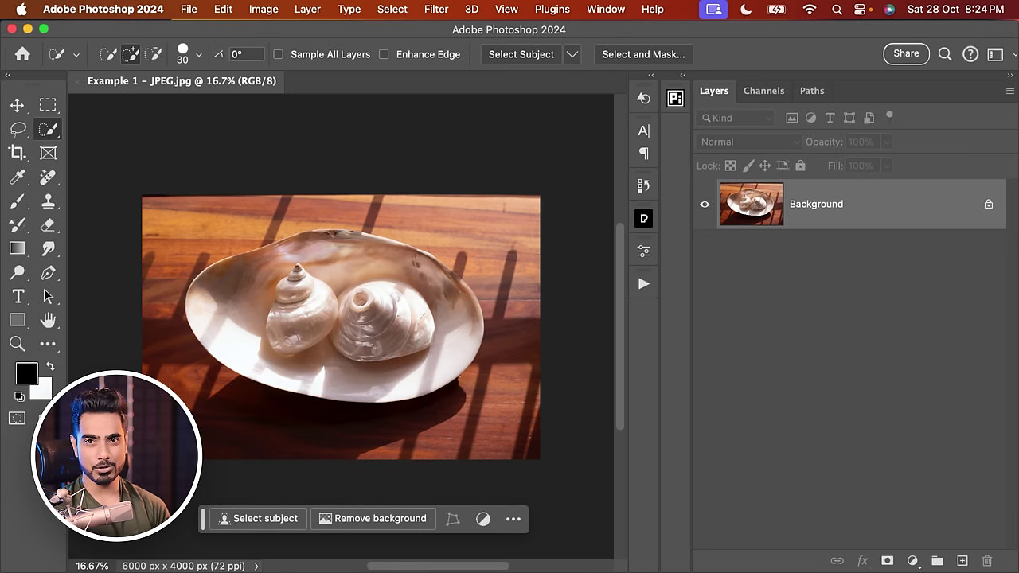
left_click(436, 9)
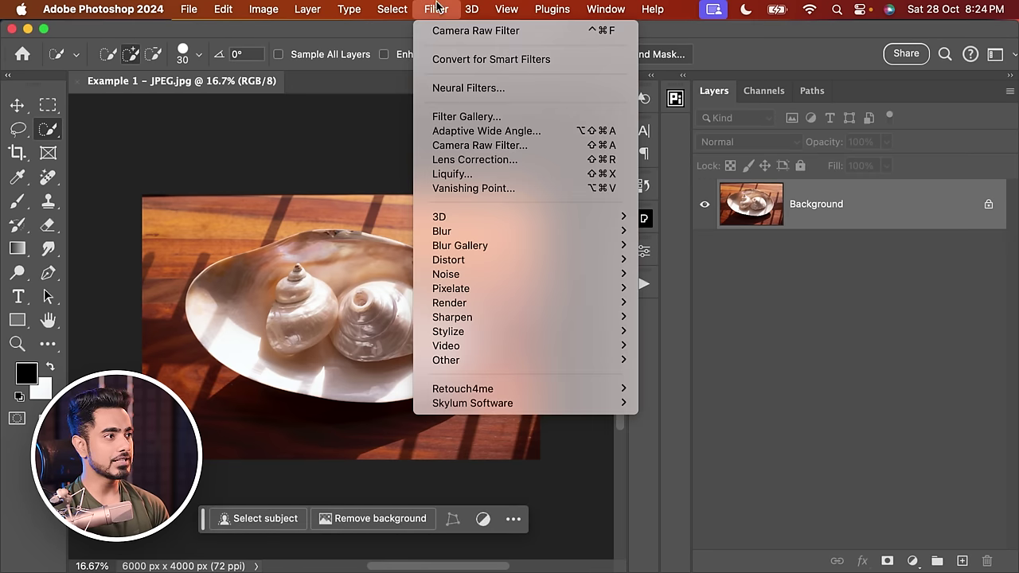
left_click(513, 147)
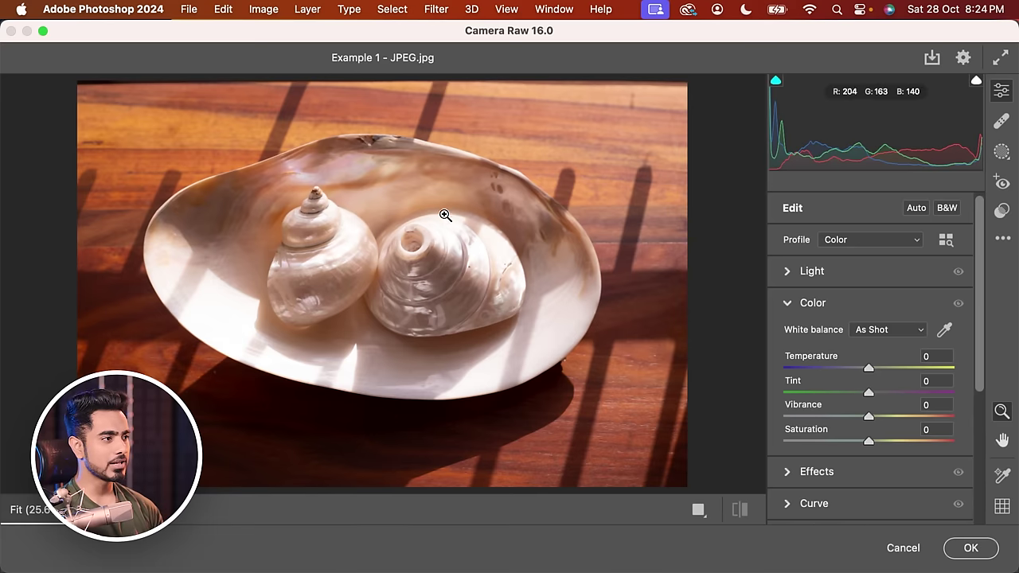
Lower the shell JPEG's exposure to -0.10 and warm its color temperature
left_click_drag(443, 216, 471, 257)
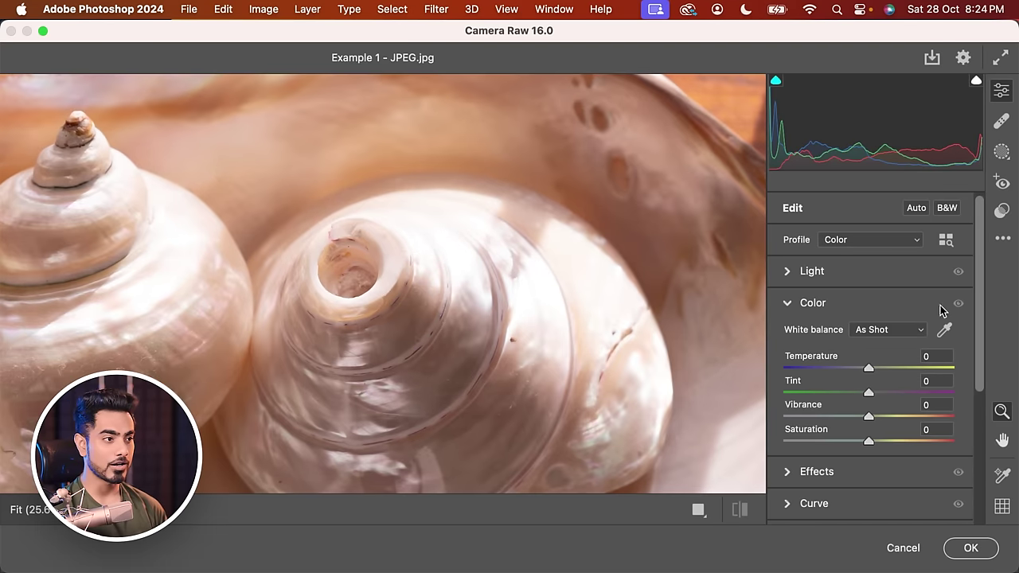
left_click(792, 271)
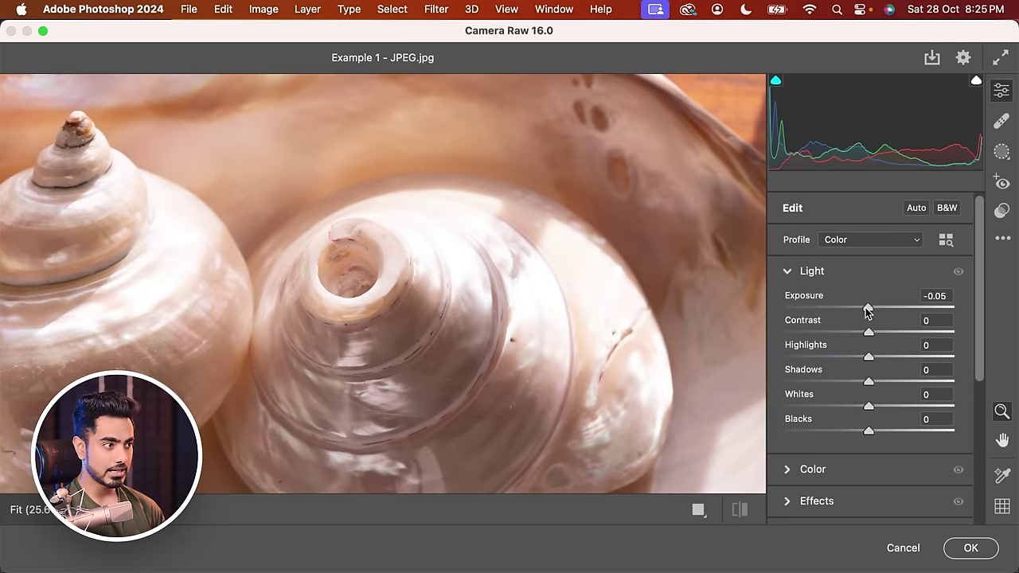
left_click_drag(867, 310, 821, 311)
left_click_drag(467, 244, 594, 239)
key("shift")
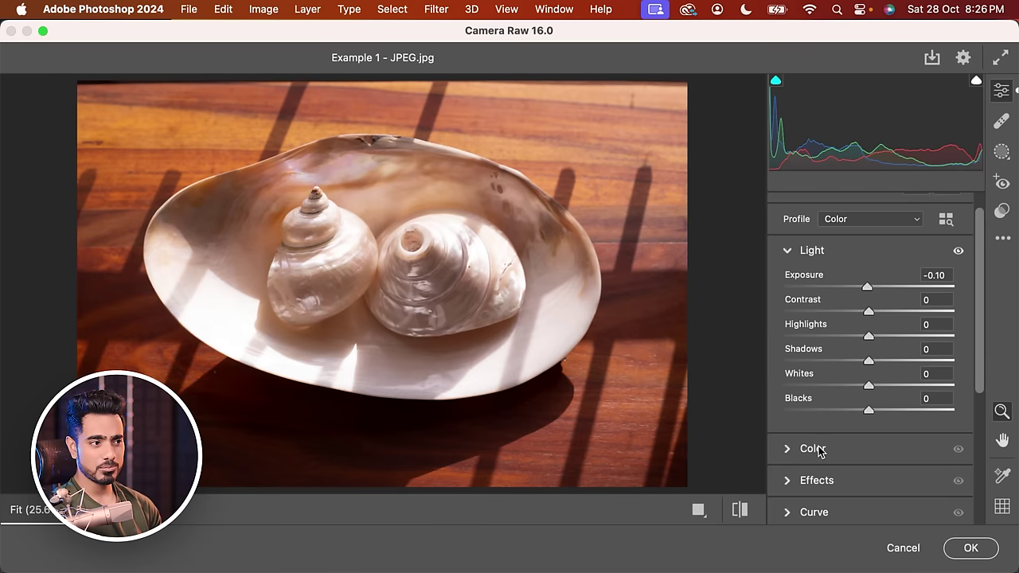
left_click(819, 450)
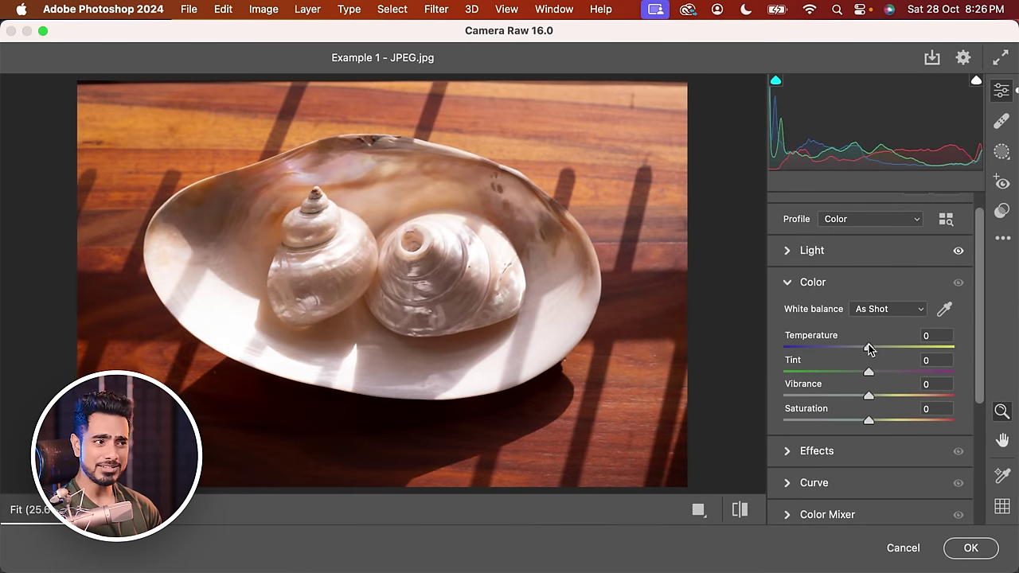
left_click_drag(868, 349, 897, 349)
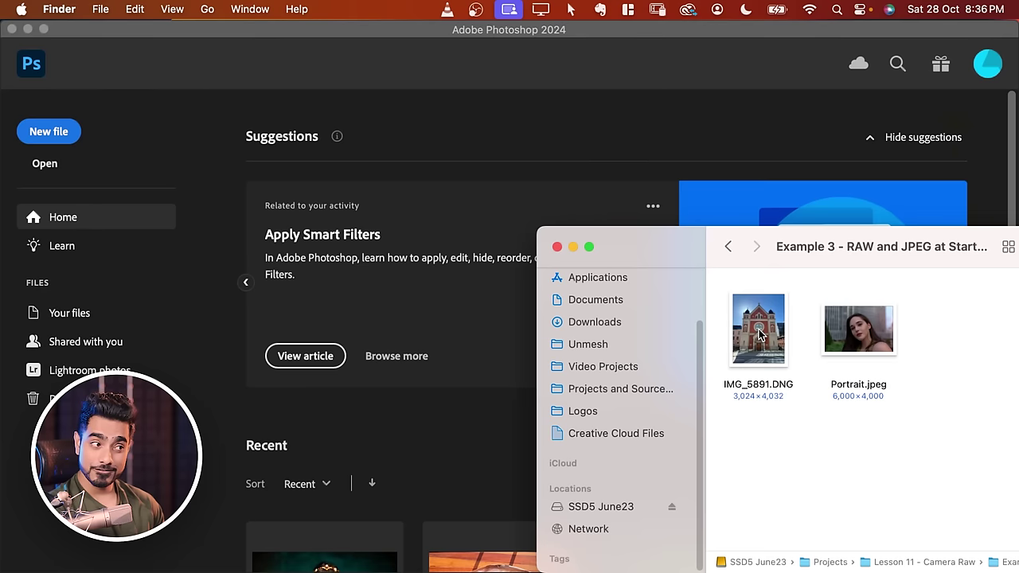
Open IMG_5891.DNG from Finder, set Whites +18, Blacks -16 and Contrast +20, and save the raw edits without opening the photo in Photoshop
left_click_drag(758, 334, 435, 239)
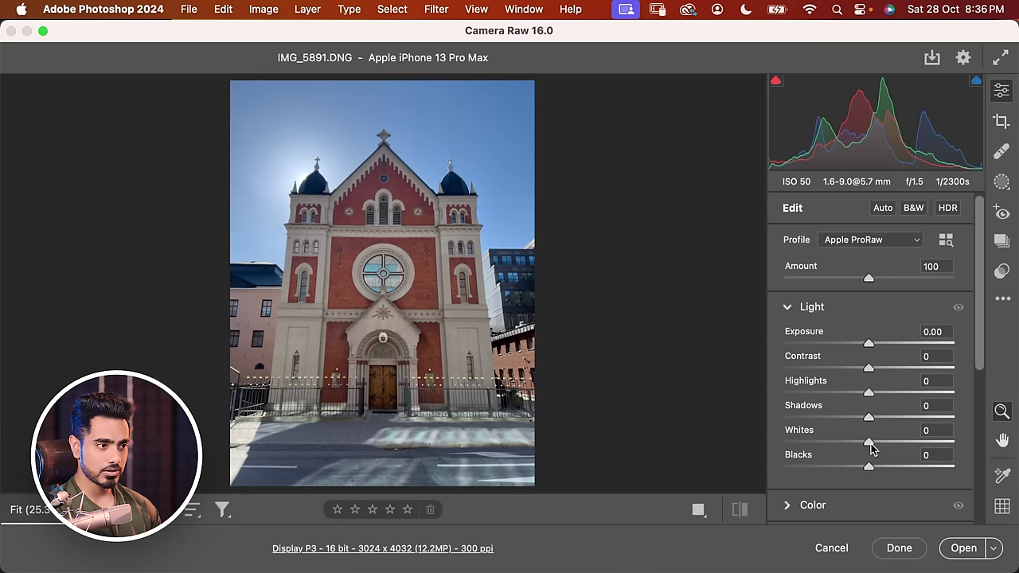
left_click_drag(872, 448, 853, 473)
left_click_drag(868, 368, 878, 376)
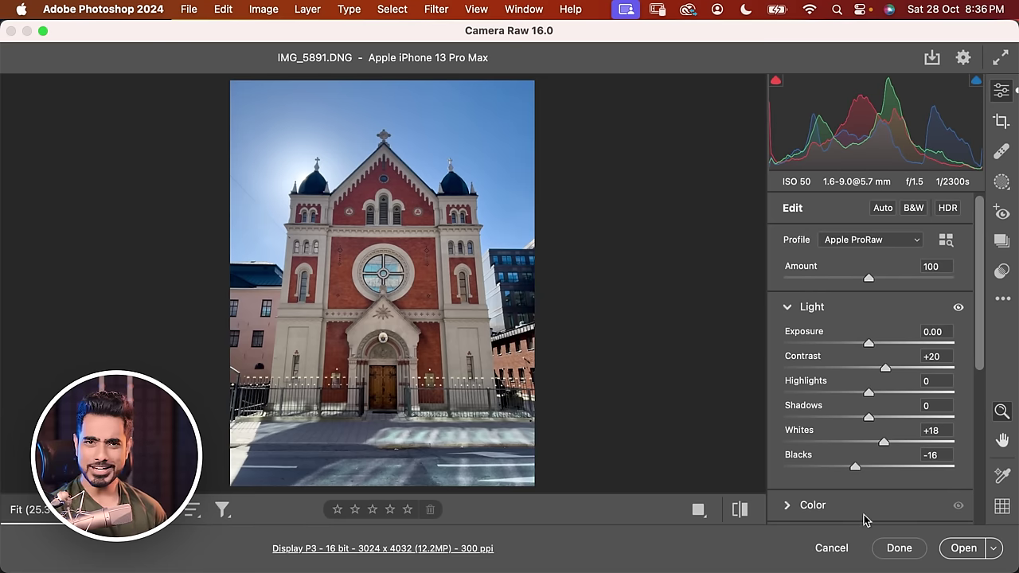
left_click(898, 548)
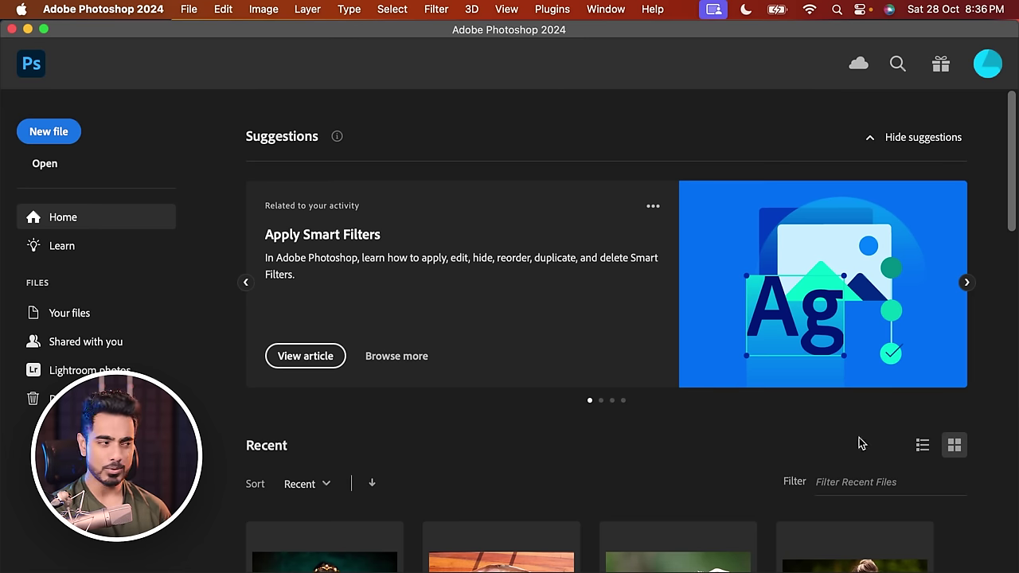
Reopen IMG_5891.DNG from Finder, raise its Contrast to +28, and open the edited photo in Photoshop
mouse_move(213, 557)
left_click(253, 549)
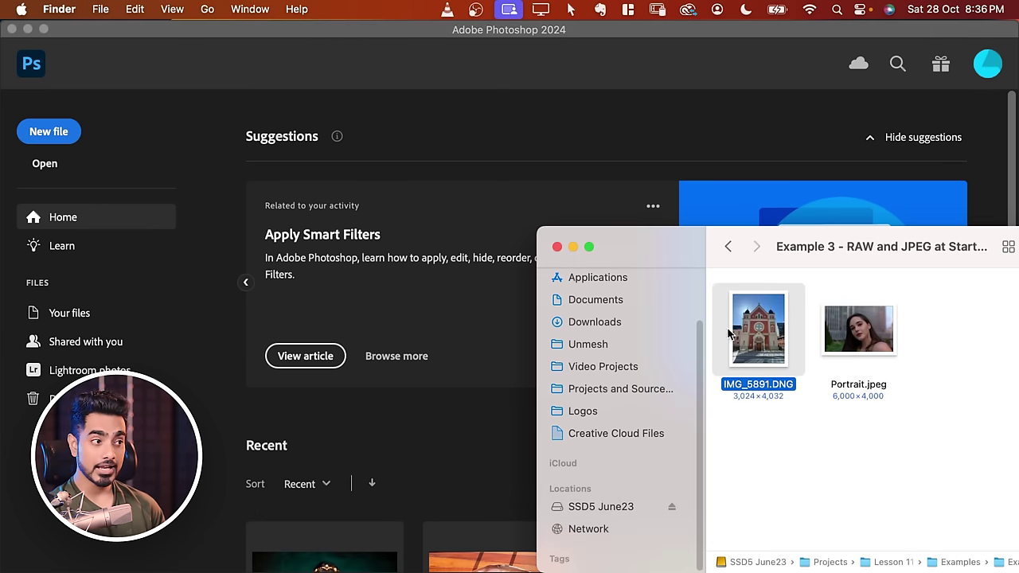
left_click_drag(763, 341, 390, 169)
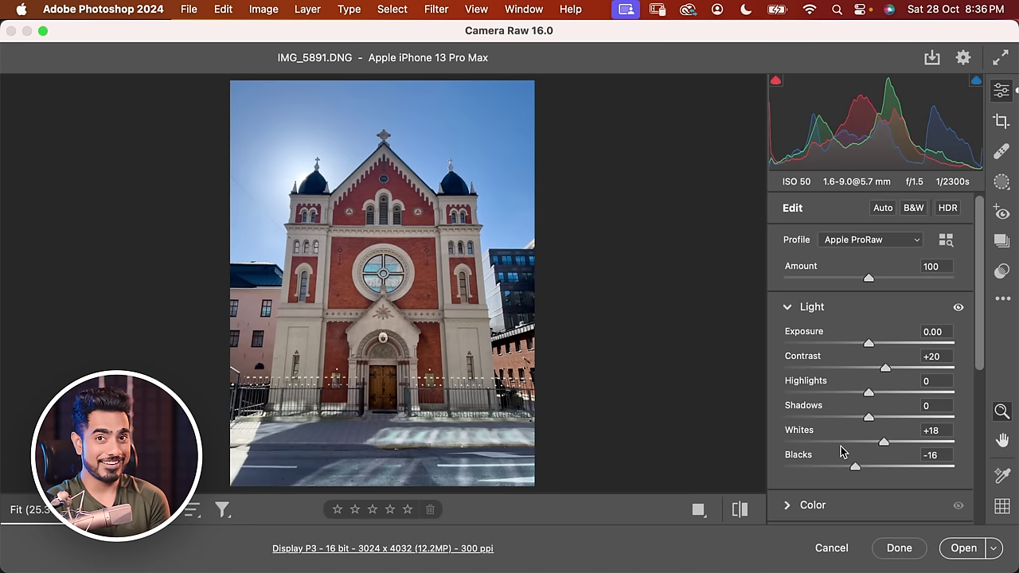
left_click_drag(885, 370, 890, 374)
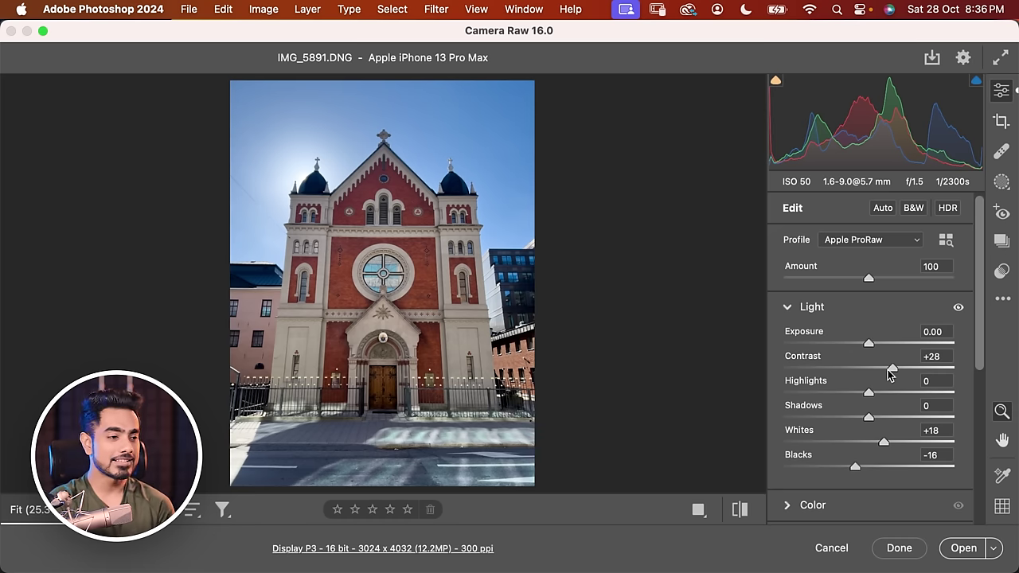
left_click(964, 554)
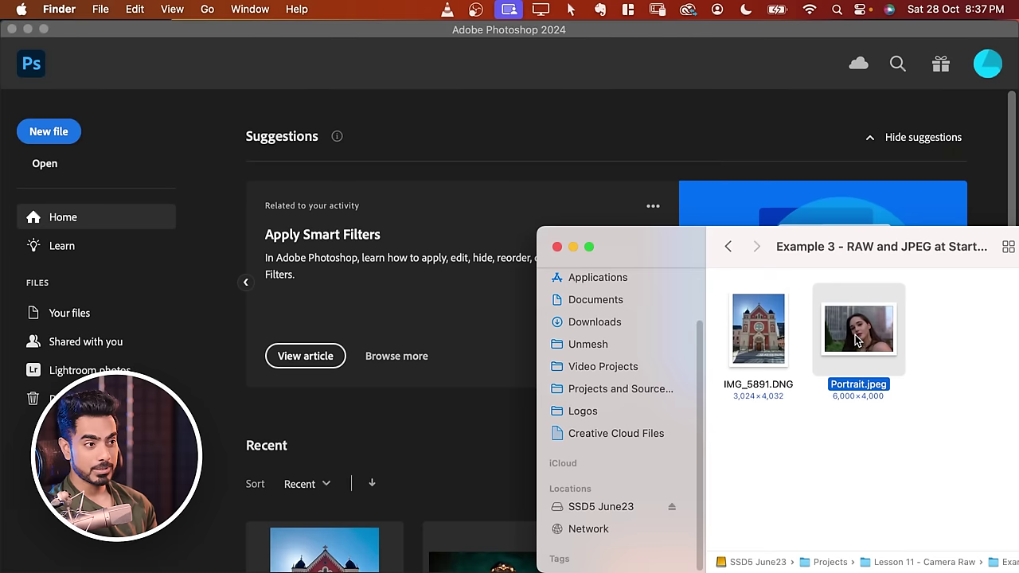
Open Portrait.jpeg from the Example 3 folder in Photoshop
left_click_drag(856, 340, 442, 289)
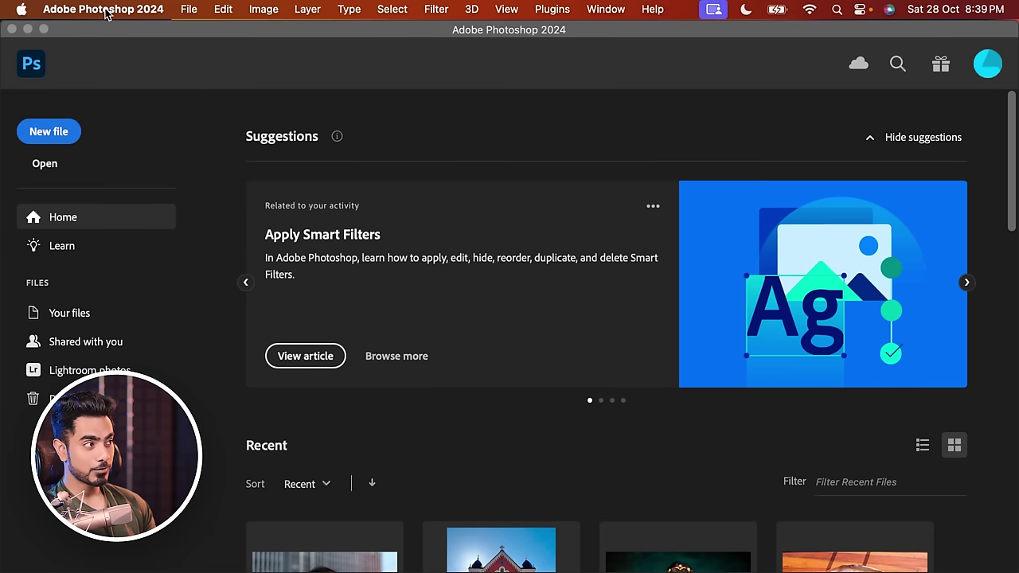
Set the Camera Raw file handling preference for JPEG/HEIC to automatically open all supported JPEGs and HEICs, and accept the preferences
left_click(105, 11)
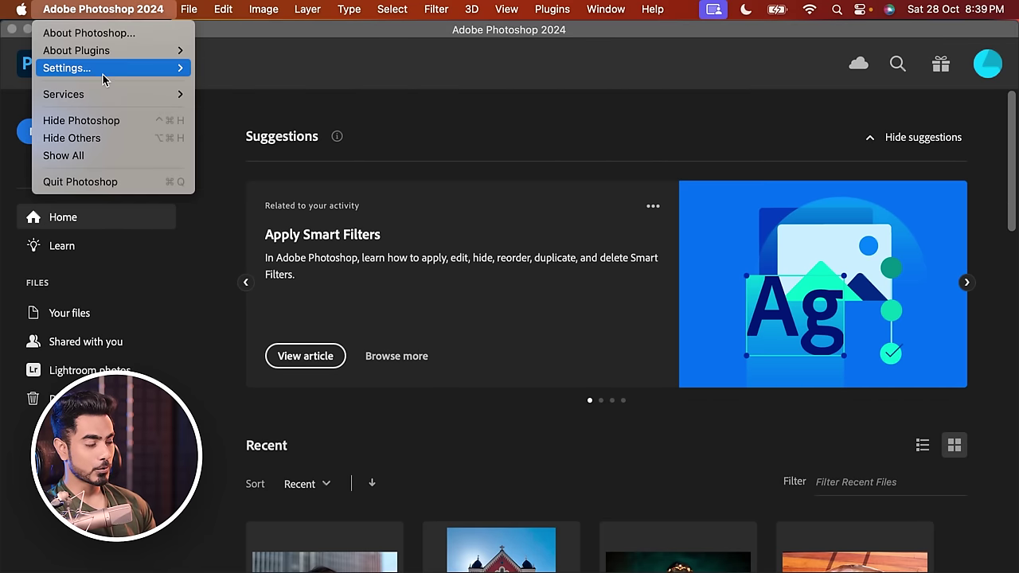
mouse_move(109, 69)
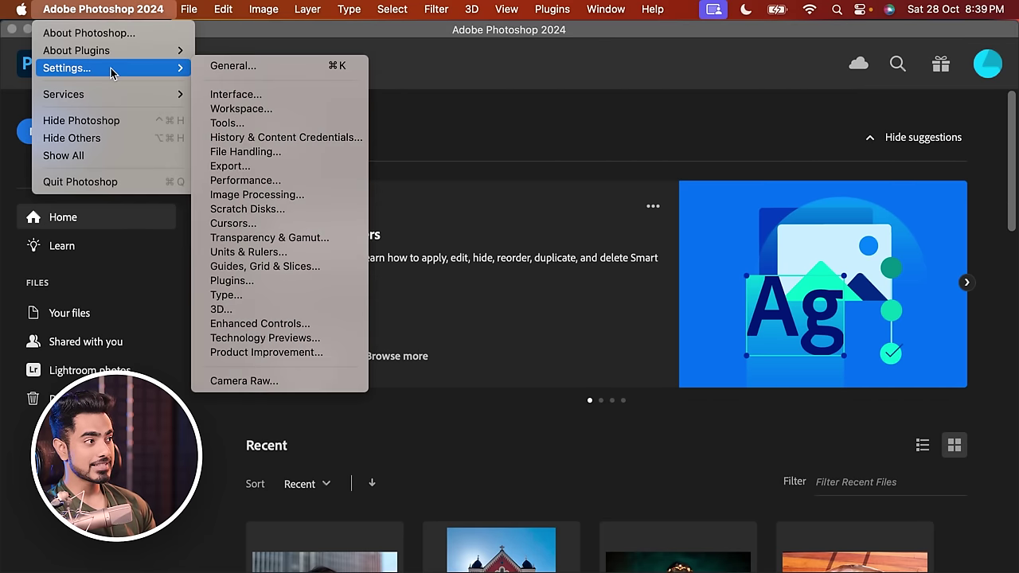
left_click(280, 152)
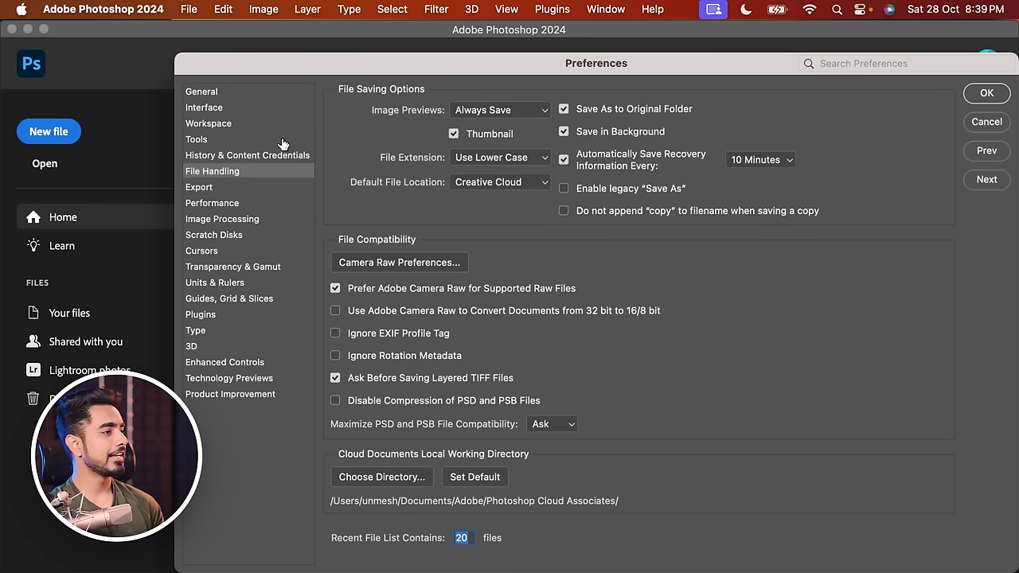
left_click(396, 266)
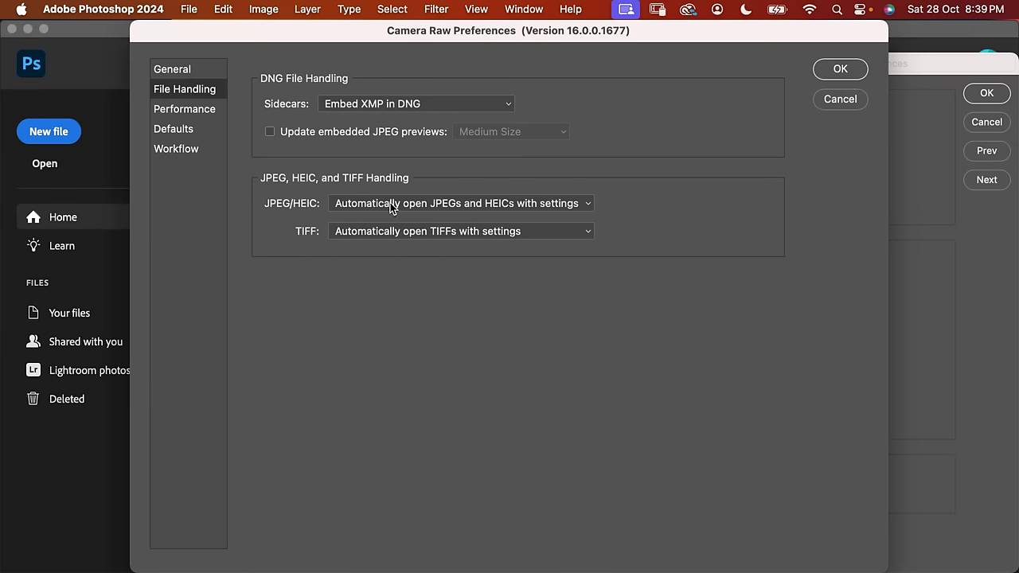
left_click(390, 202)
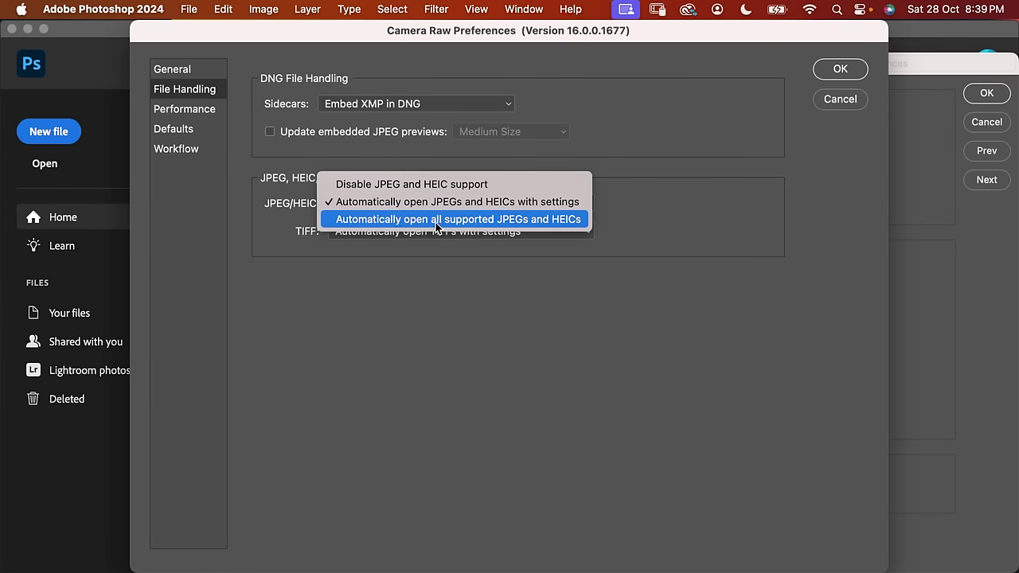
left_click(551, 220)
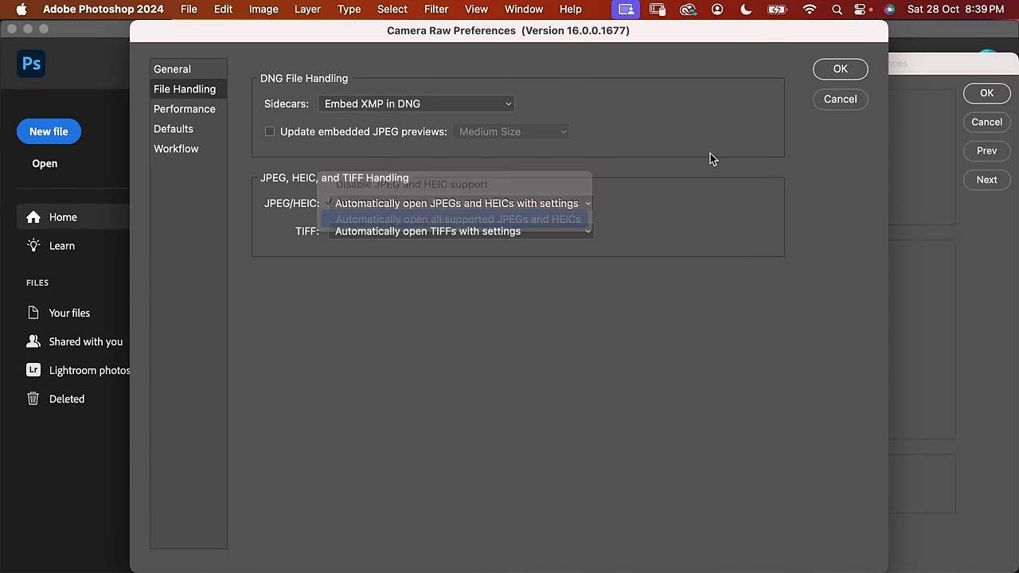
left_click(840, 70)
left_click(986, 93)
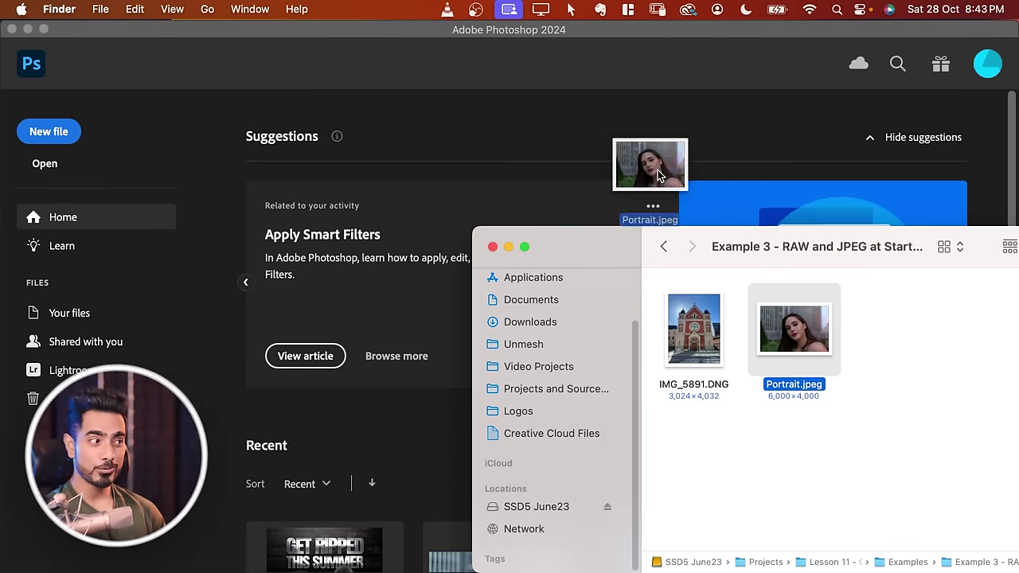
Load Portrait.jpeg from Finder into Photoshop again using the new JPEG handling preference
left_click_drag(647, 159, 383, 134)
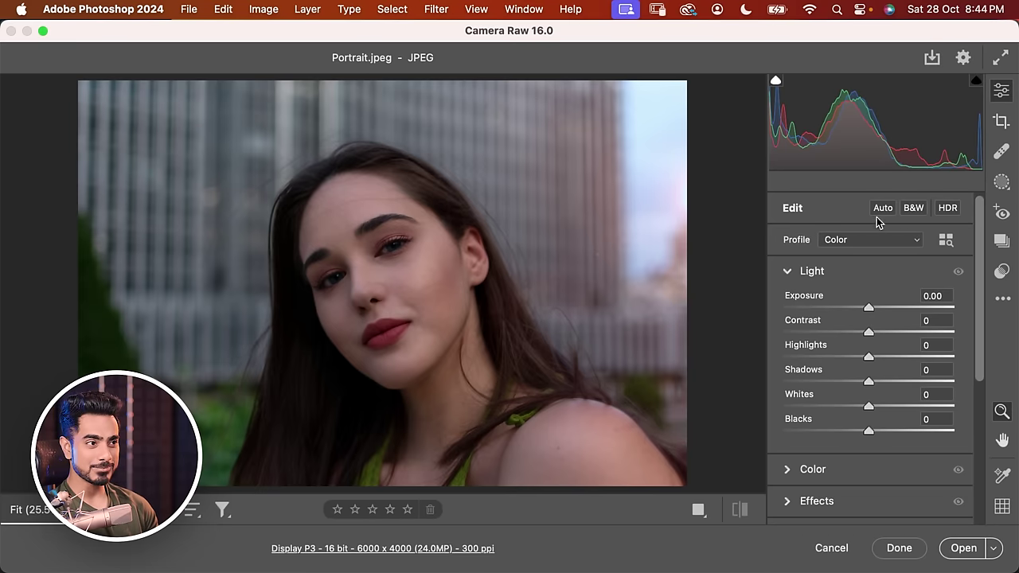
Apply automatic tone to Portrait.jpeg, set Exposure +0.65, Shadows +21, Whites +51 and Blacks -23, and save the edits without opening the photo
left_click(880, 210)
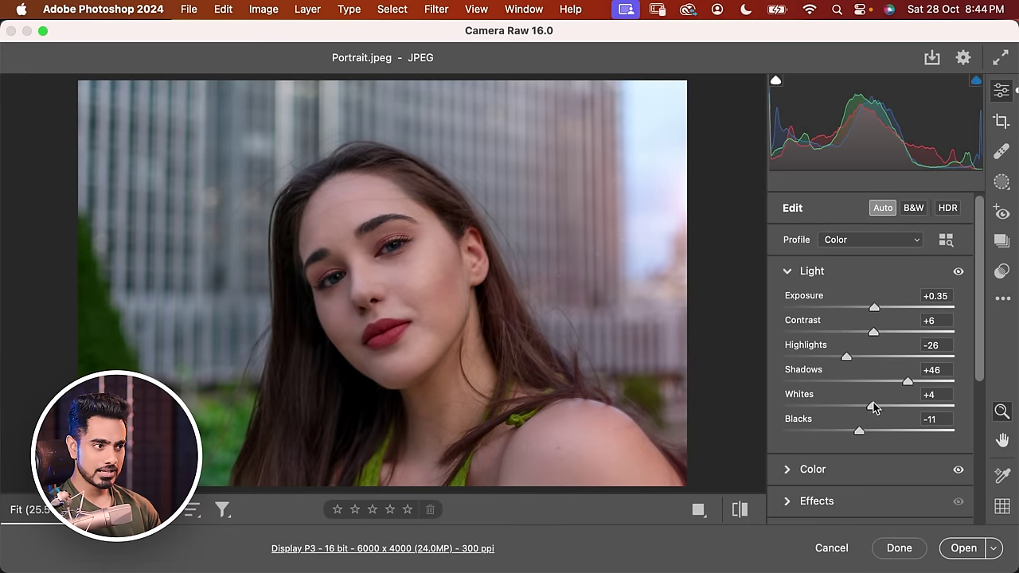
left_click_drag(881, 410, 913, 406)
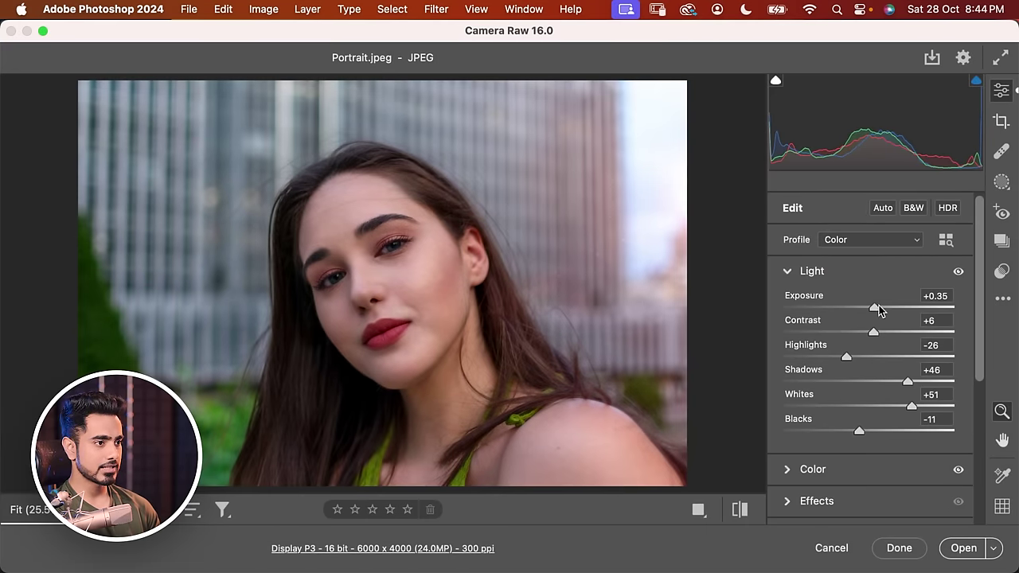
left_click_drag(875, 306, 881, 306)
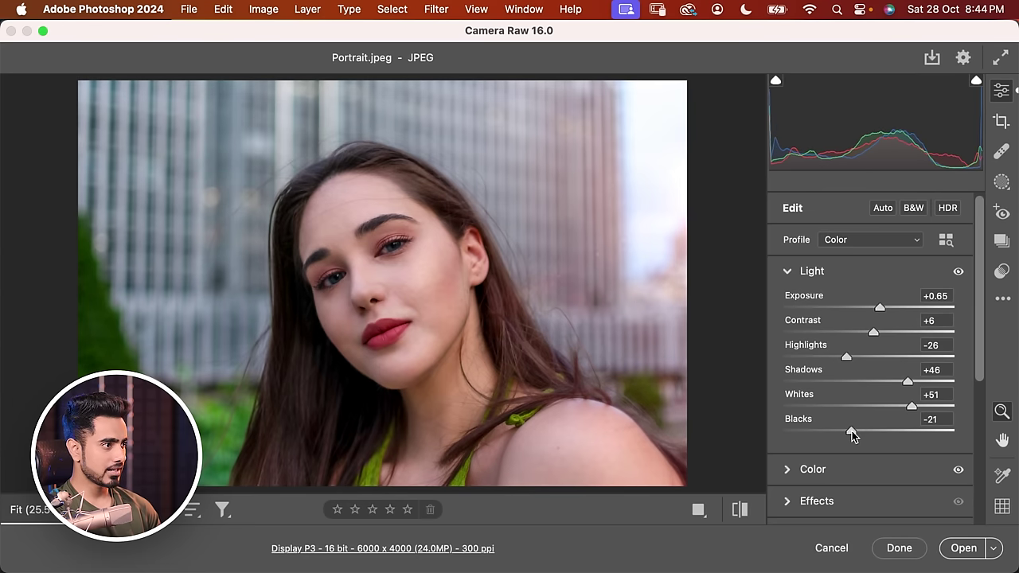
left_click_drag(907, 385, 882, 399)
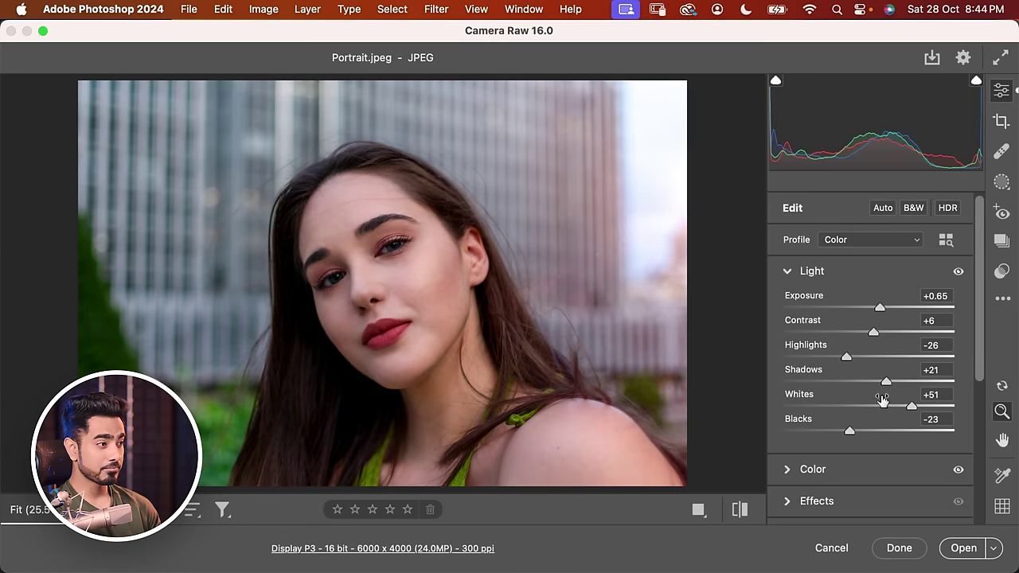
left_click(899, 548)
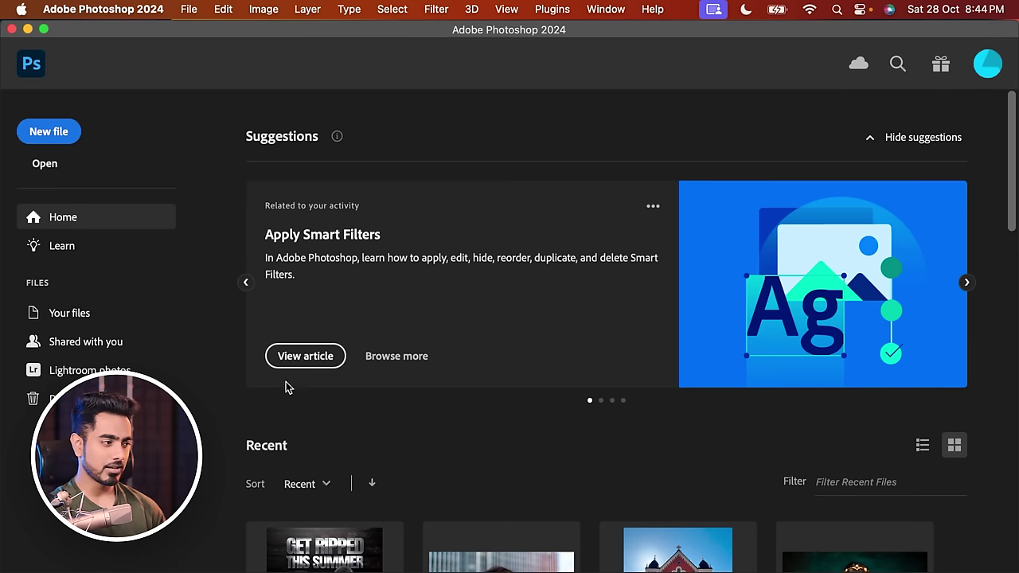
Load Portrait.jpeg from Finder into Camera Raw again and open the edited photo in Photoshop
left_click(268, 559)
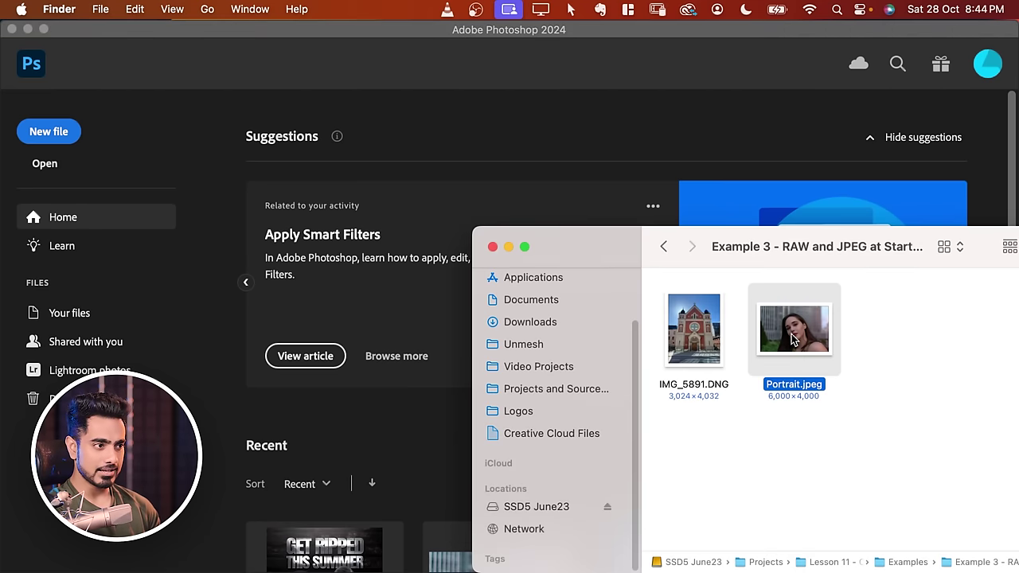
left_click_drag(794, 334, 198, 393)
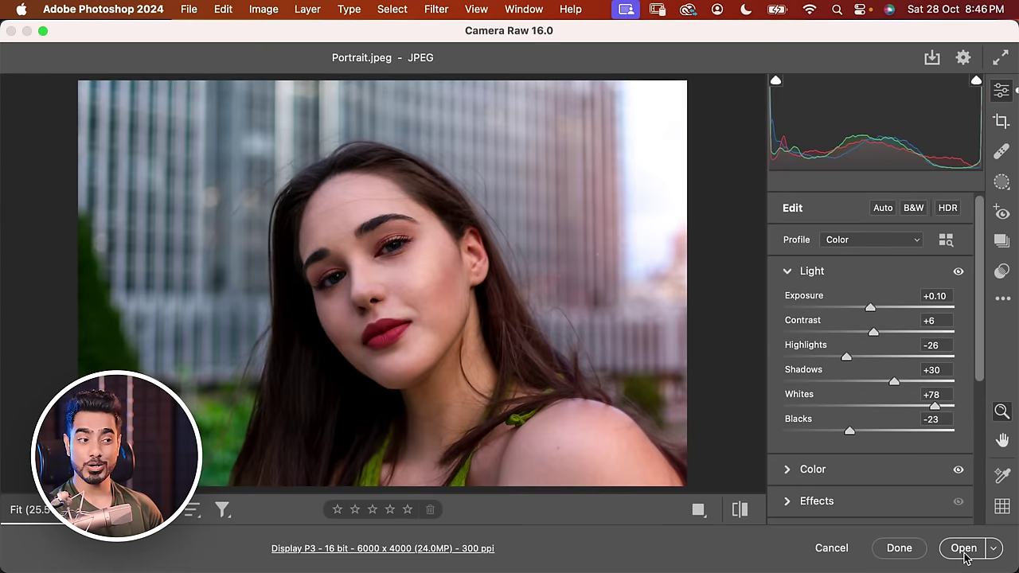
left_click(961, 547)
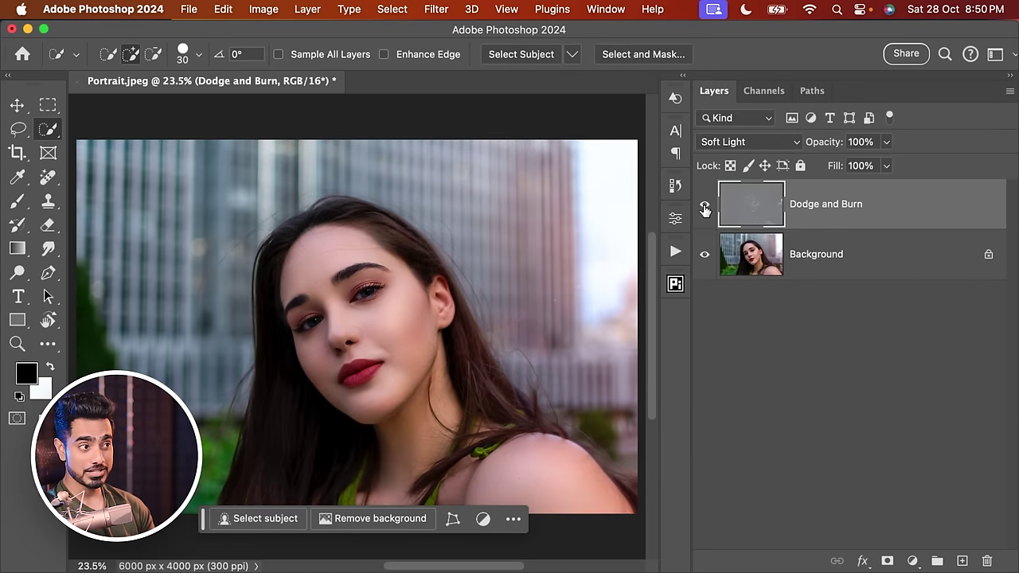
Compare the portrait with and without the Dodge and Burn layer
left_click(705, 206)
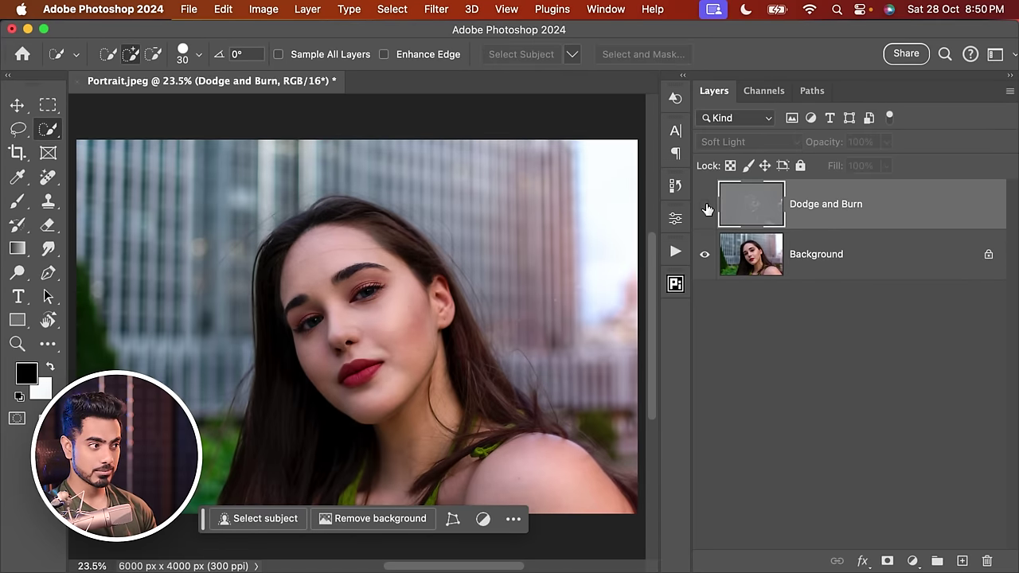
left_click(705, 206)
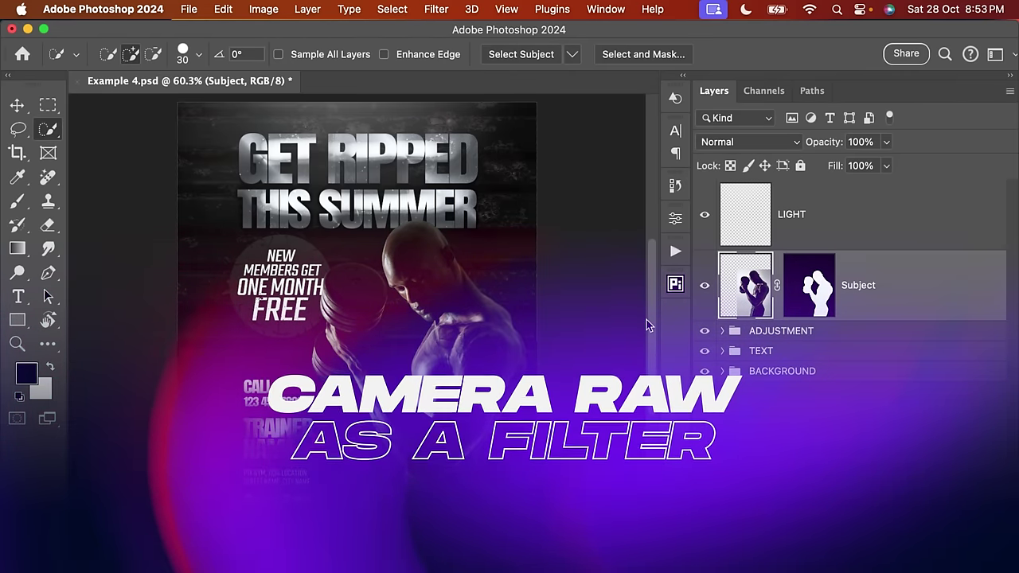
Check the Subject layer of Example 4.psd by toggling its visibility, and convert it for Smart Filters
left_click(704, 287)
left_click(705, 288)
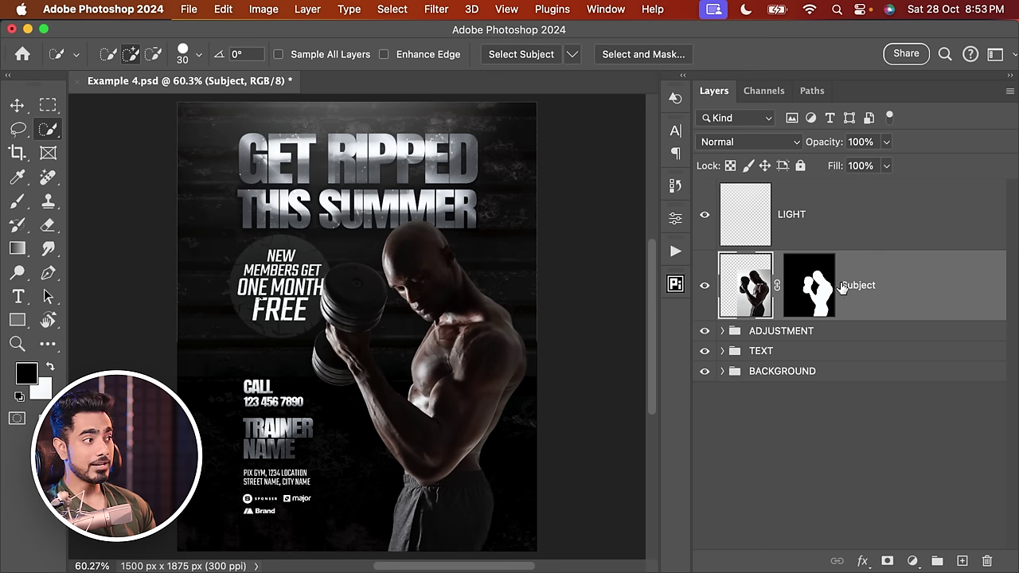
left_click(438, 12)
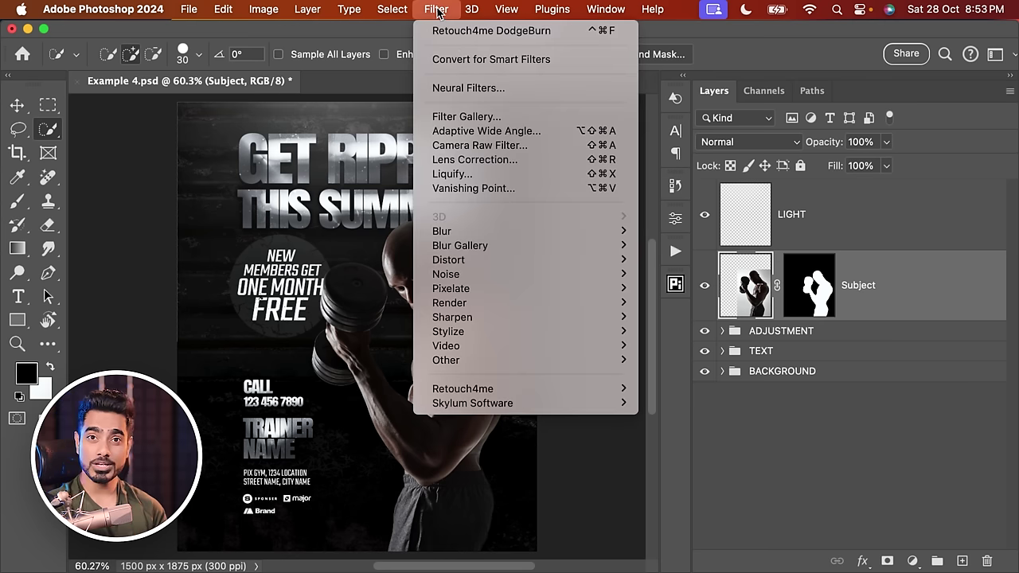
left_click(463, 63)
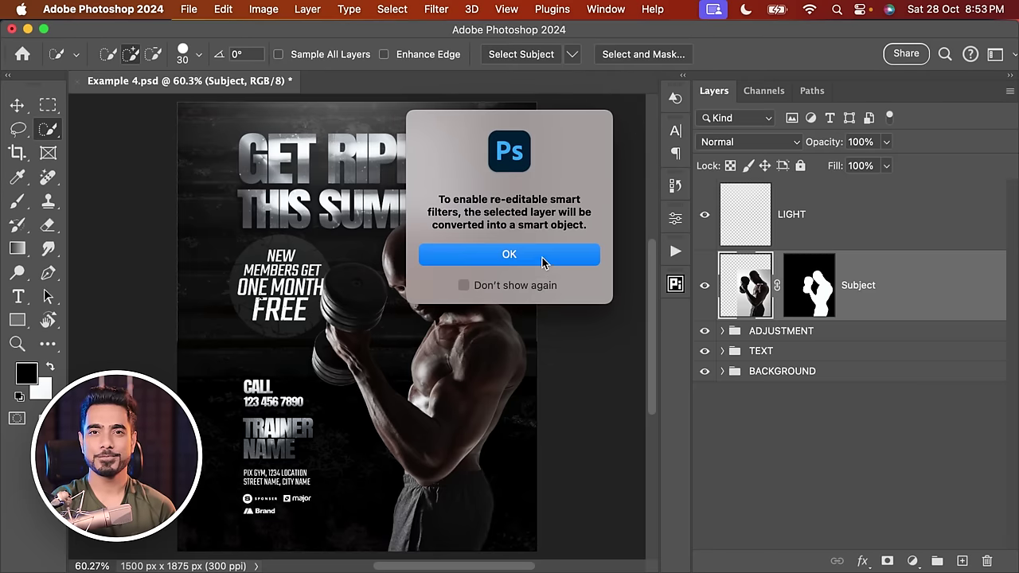
left_click(533, 260)
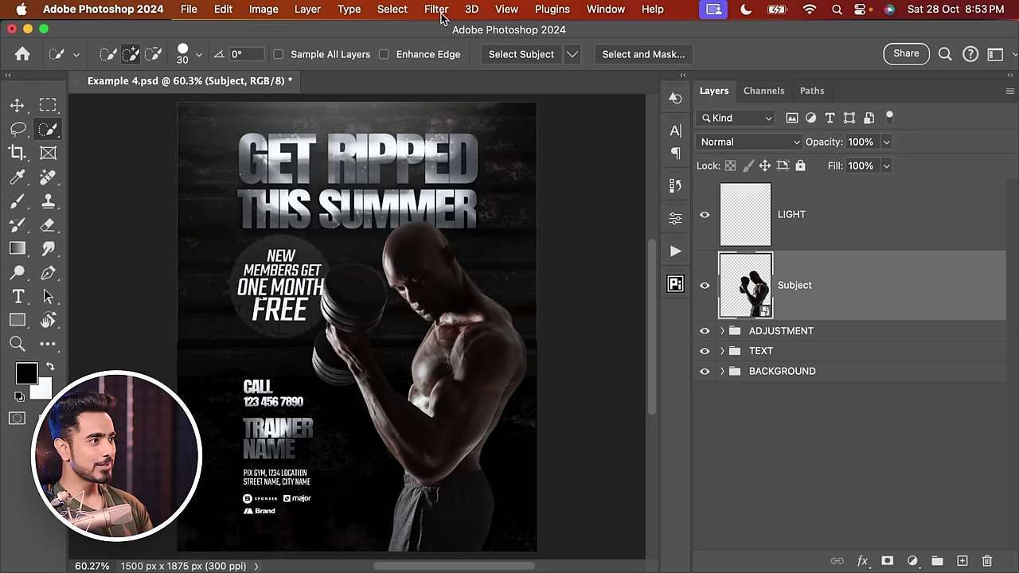
Start the Camera Raw Filter on the Subject smart object and set its profile to Monochrome
left_click(437, 11)
left_click(478, 146)
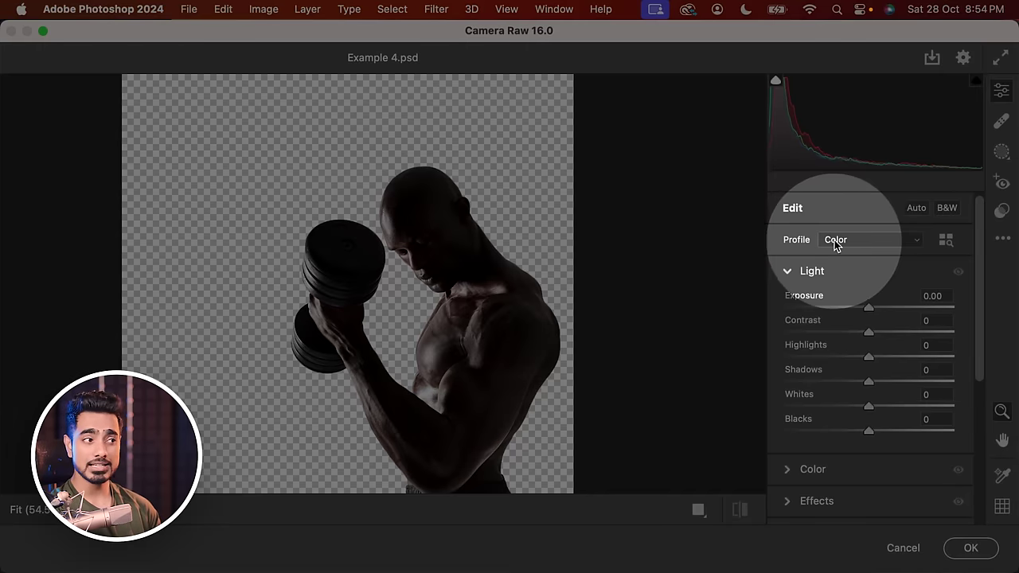
left_click(842, 241)
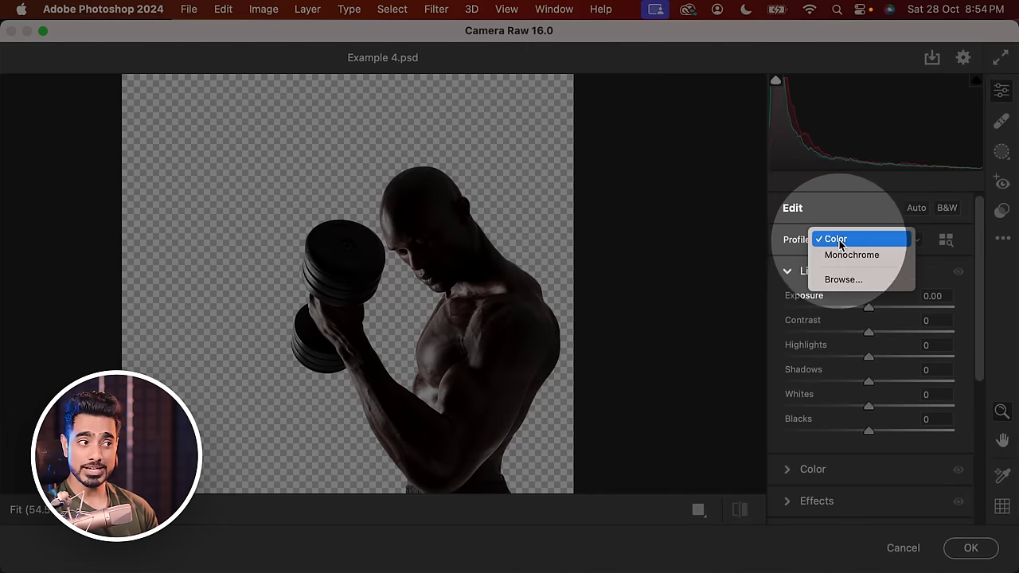
left_click(840, 255)
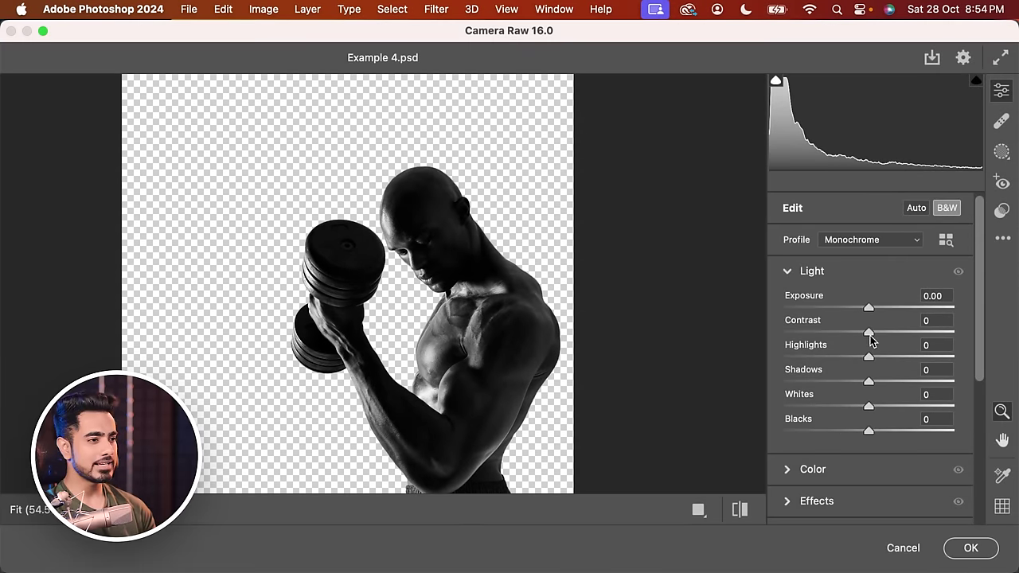
Set the subject's Contrast to +51, Shadows to +100, and Clarity to +46
left_click_drag(869, 334, 911, 332)
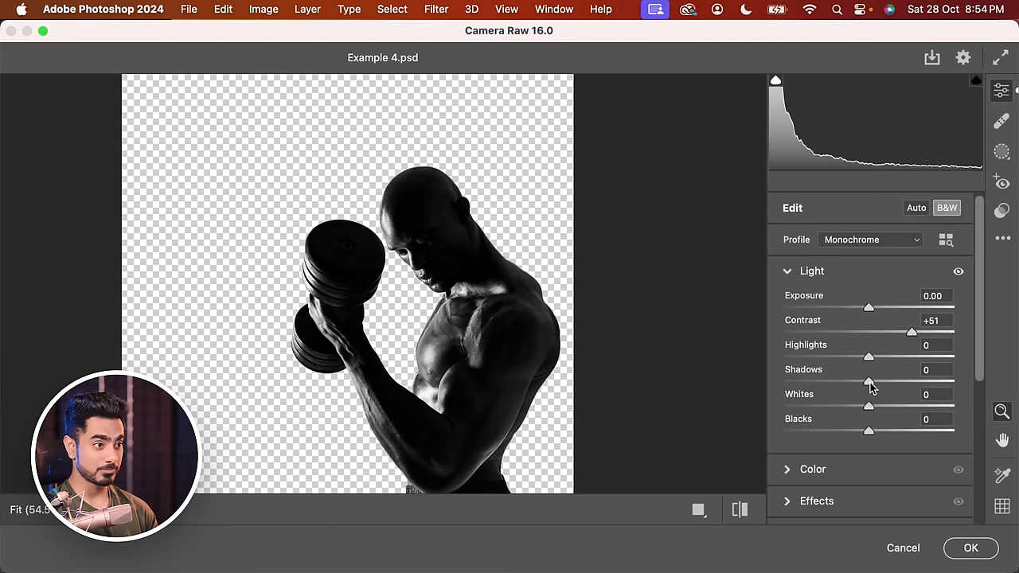
left_click_drag(870, 385, 960, 383)
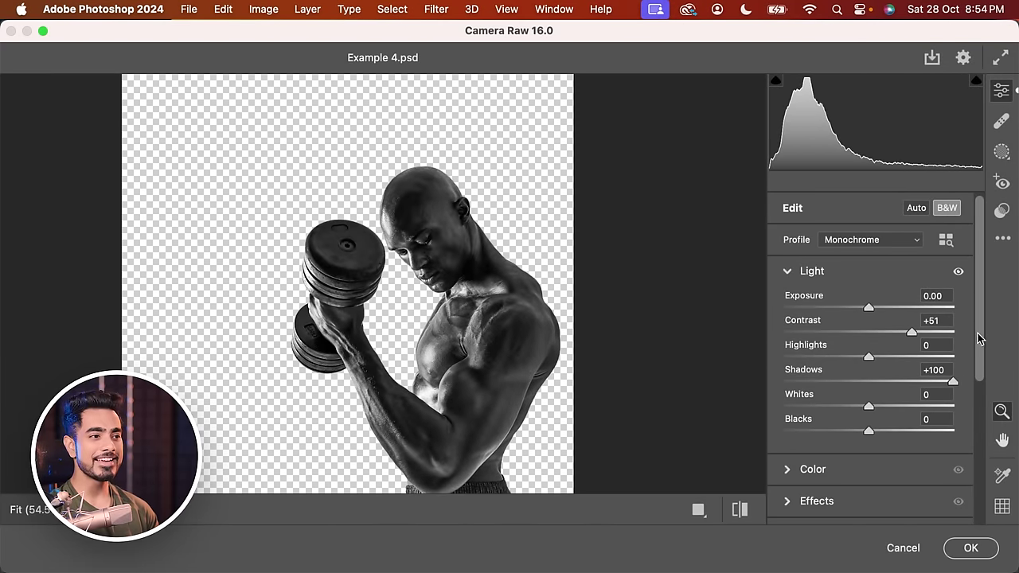
left_click_drag(978, 339, 982, 433)
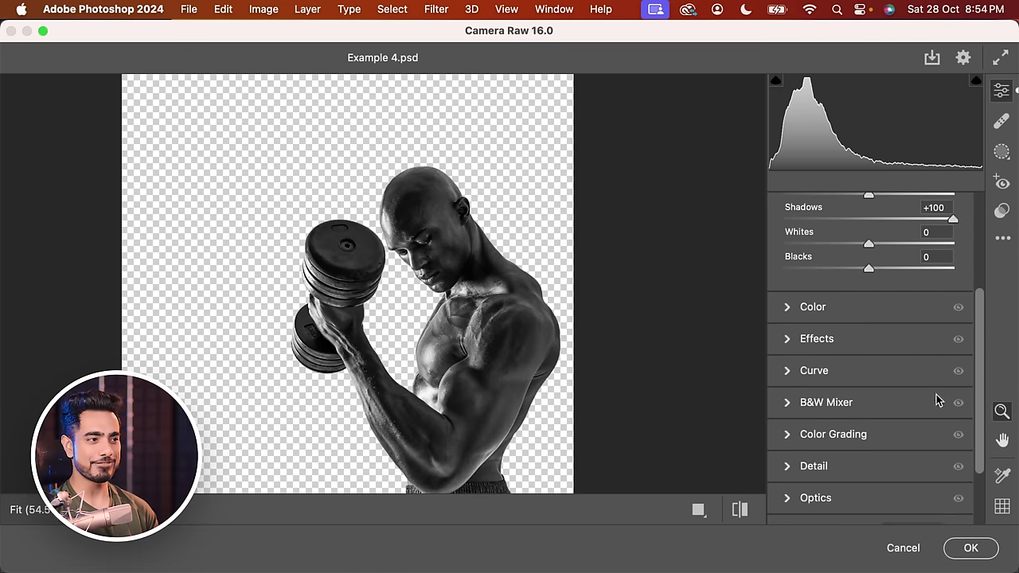
left_click(817, 340)
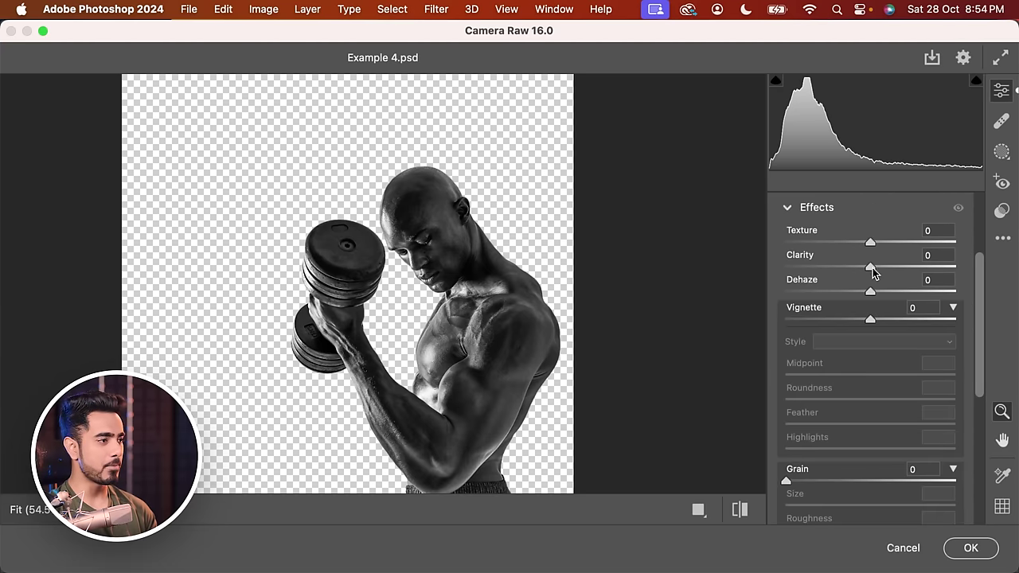
left_click_drag(872, 267, 911, 268)
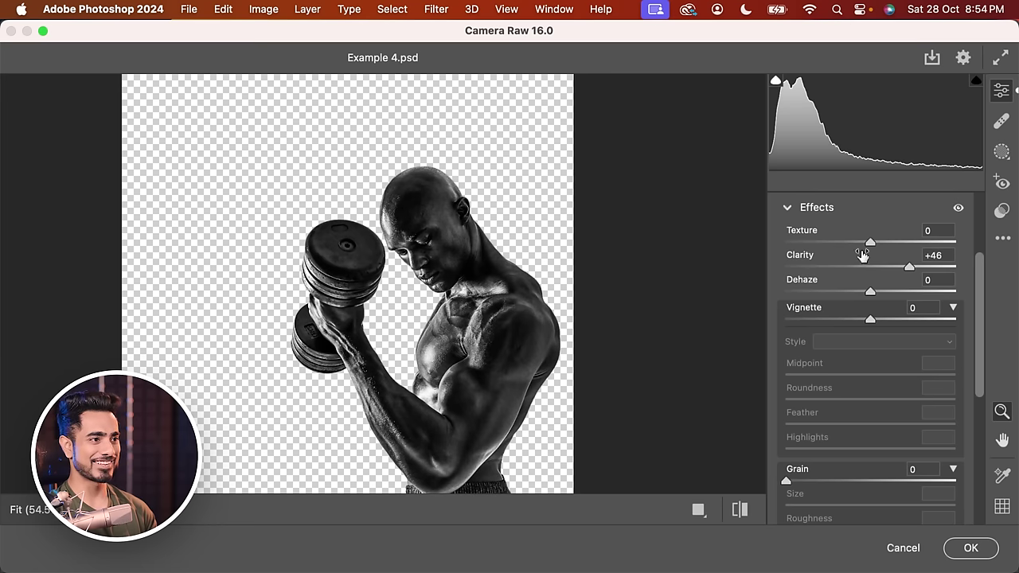
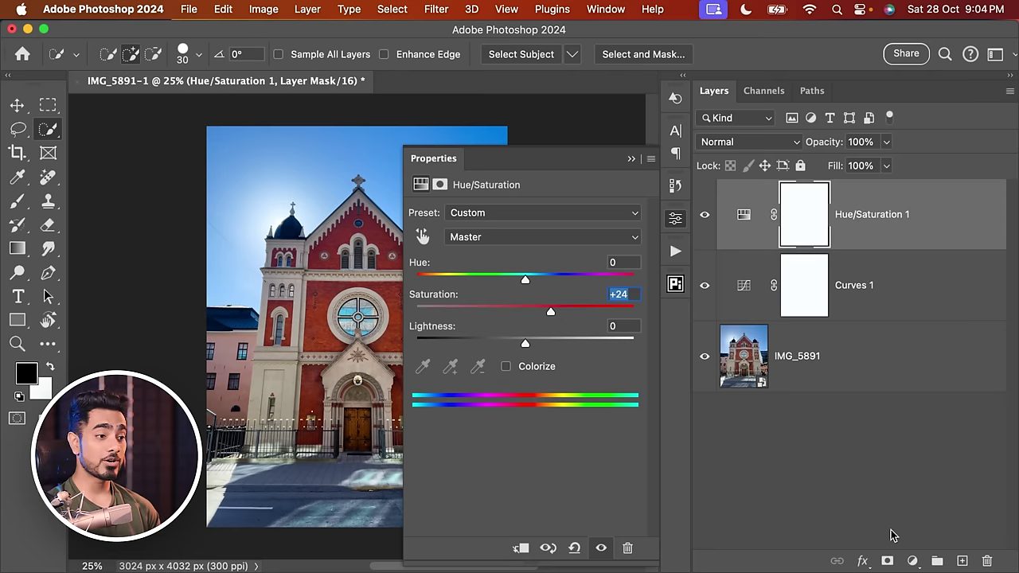
Add a Color Lookup adjustment layer using the Crisp_Warm.look 3D LUT to the church photo and lower the layer's opacity
left_click(912, 560)
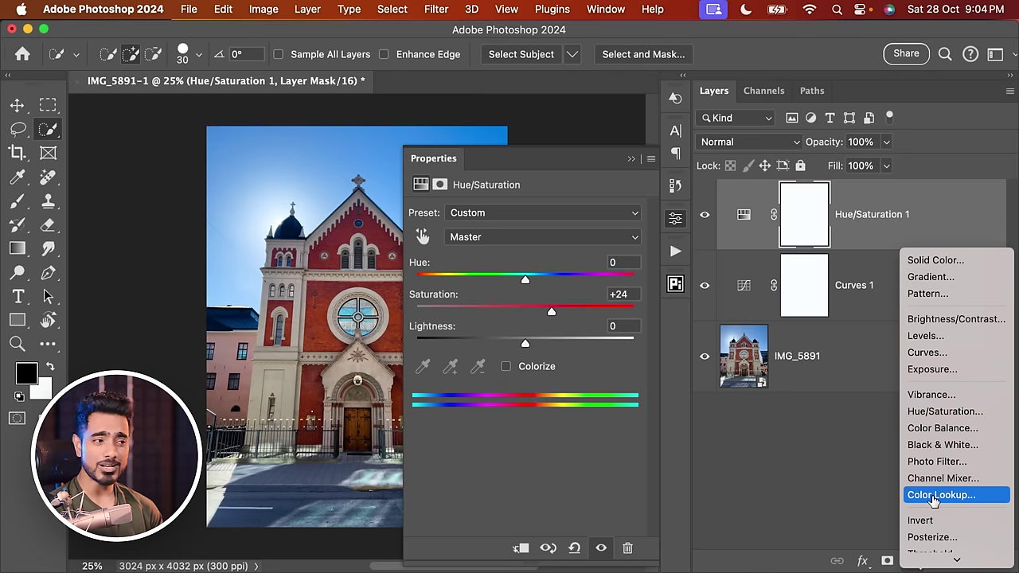
left_click(941, 495)
left_click(526, 213)
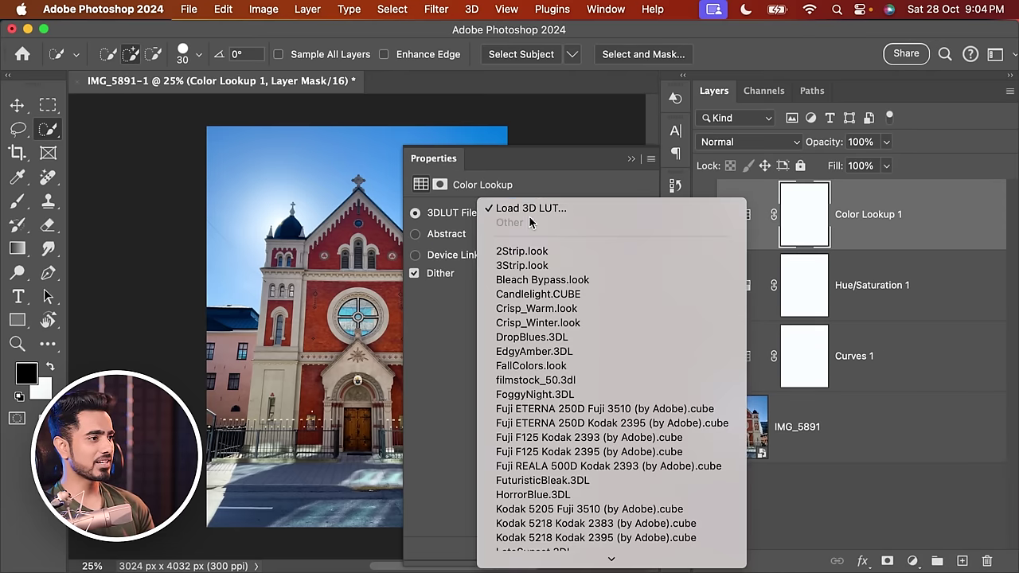
left_click(547, 308)
left_click(631, 160)
left_click_drag(822, 143, 795, 146)
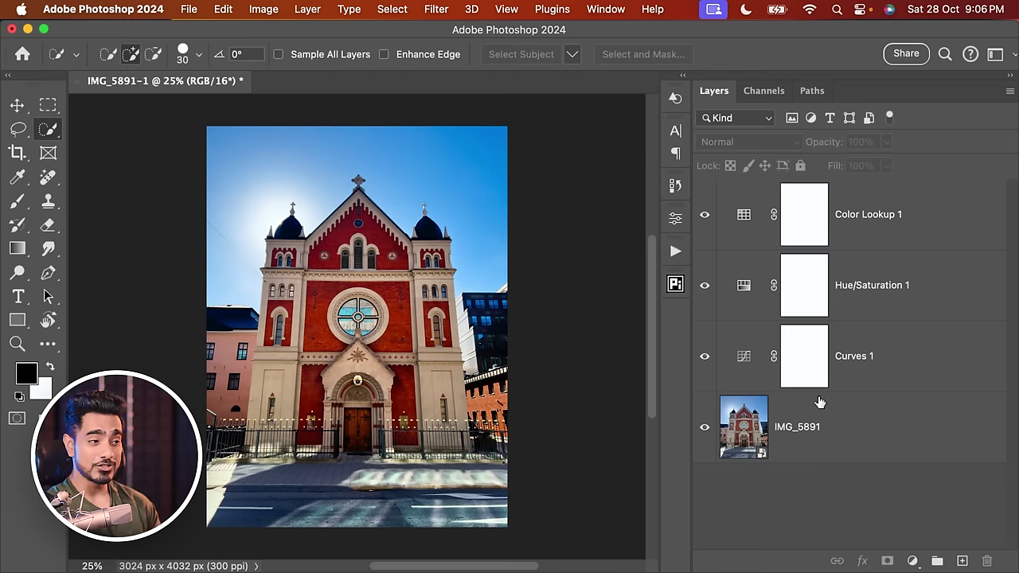
Reopen the church smart object in Camera Raw, review its Light and Color settings, lower Highlights, raise Shadows, and apply the changes
double_click(744, 427)
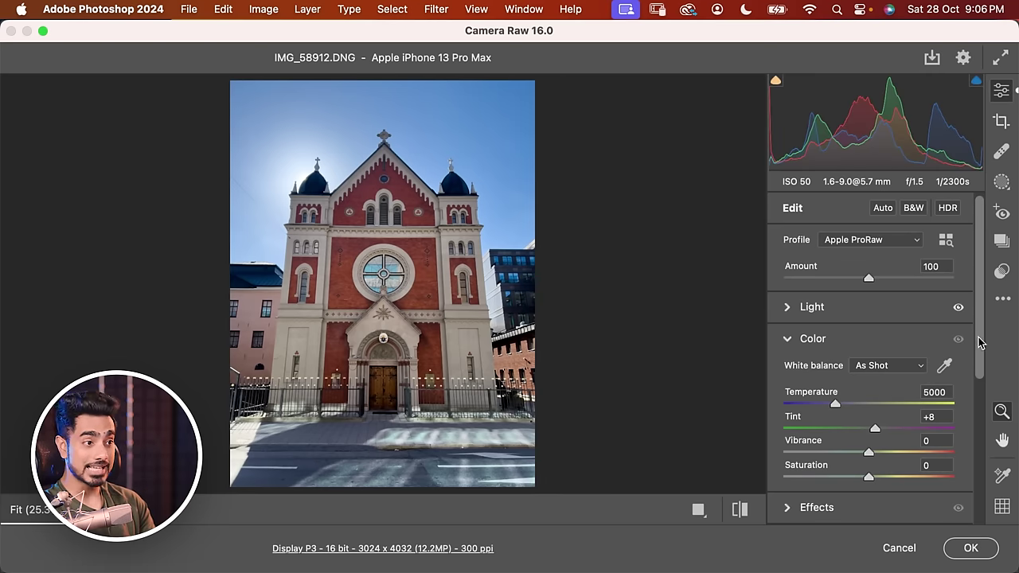
scroll(977, 342, "down", 3)
scroll(976, 330, "up", 3)
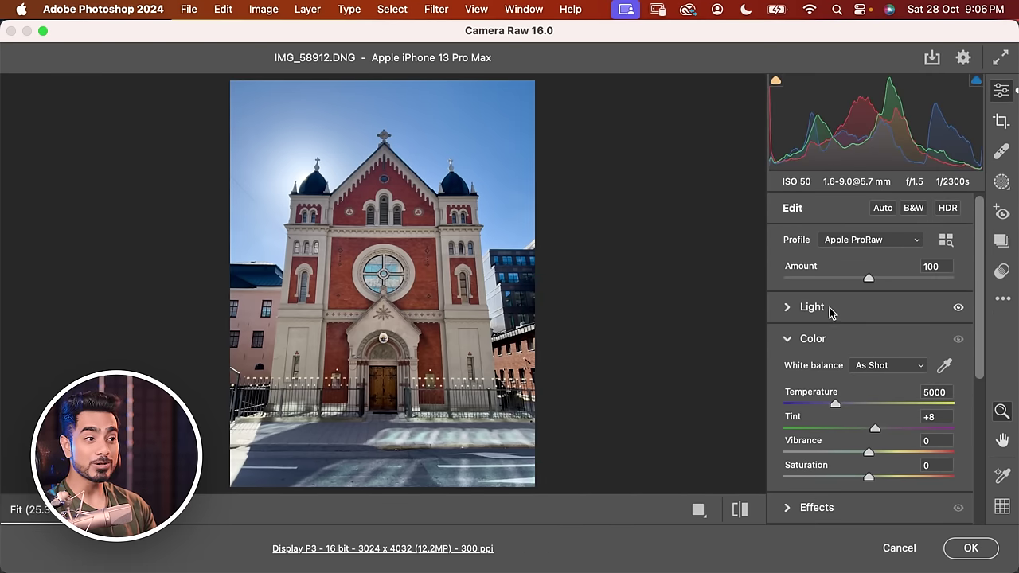
left_click(828, 310)
scroll(844, 398, "down", 2)
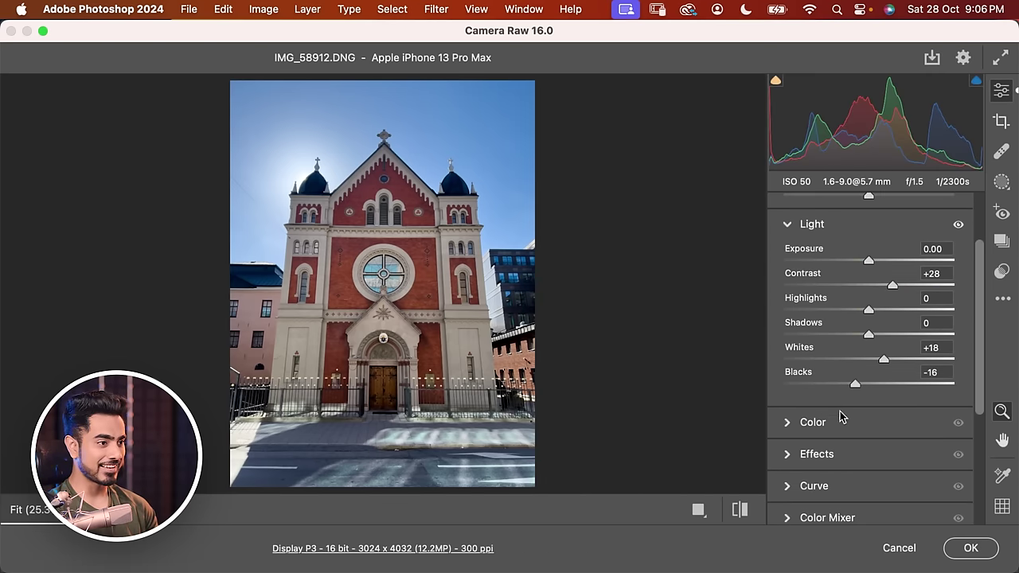
left_click(856, 421)
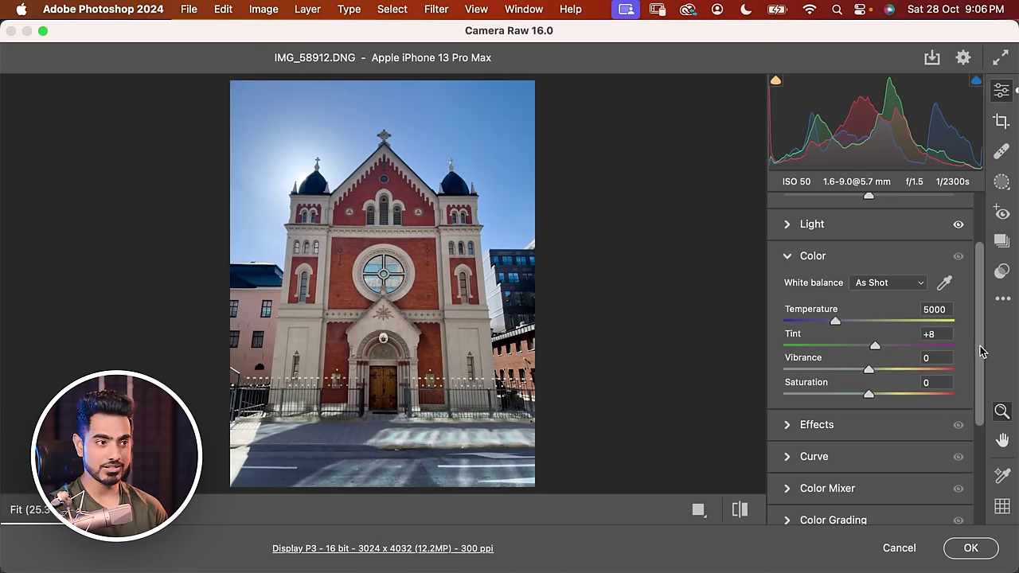
scroll(977, 350, "up", 3)
left_click(790, 295)
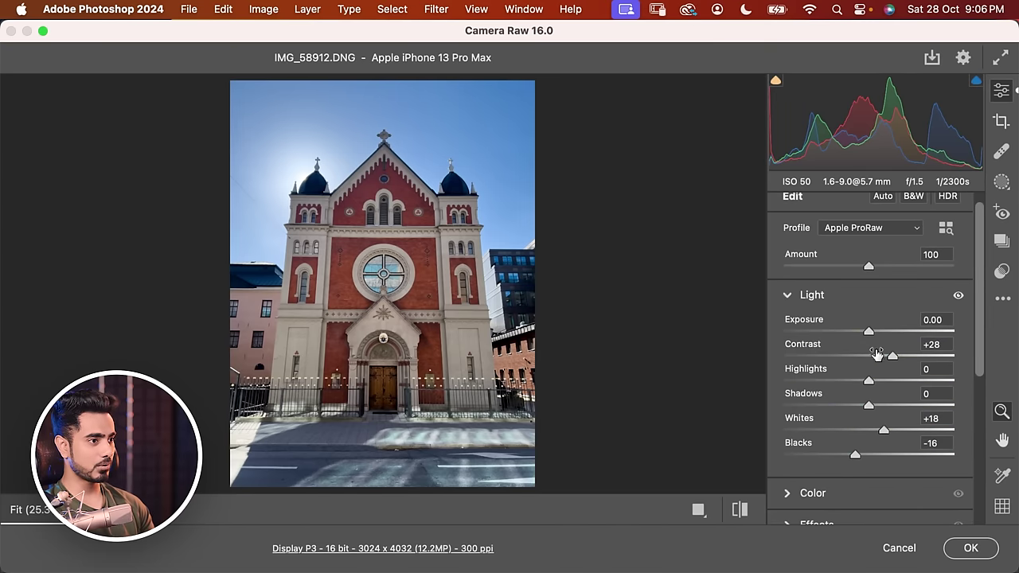
left_click_drag(868, 383, 802, 385)
left_click_drag(868, 406, 906, 407)
left_click(970, 548)
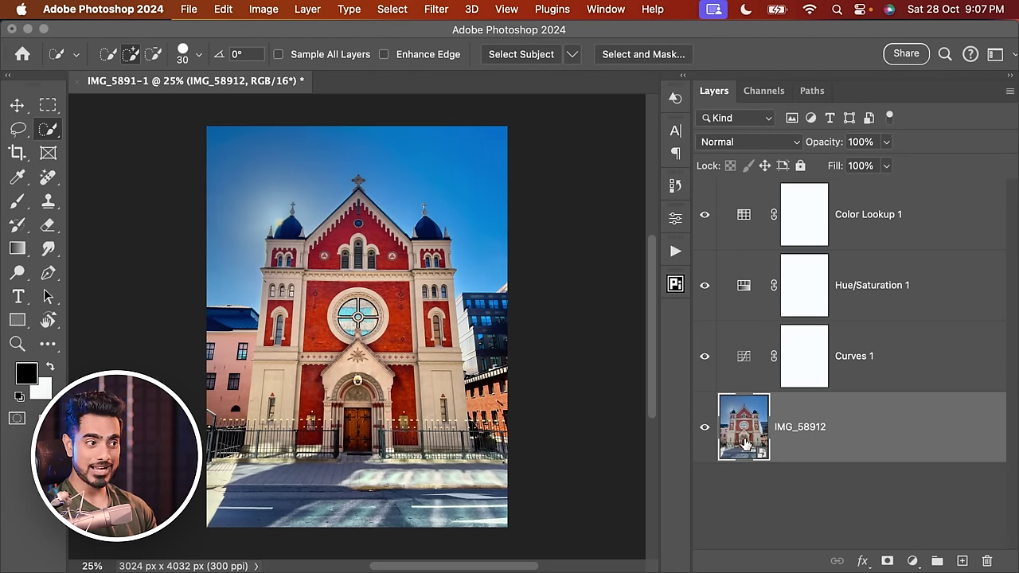
Edit the church smart object in Camera Raw again, raising Highlights slightly and reducing Shadows slightly, and apply
double_click(744, 441)
left_click_drag(818, 393, 836, 394)
mouse_move(906, 420)
left_mouse_down()
mouse_move(875, 420)
mouse_move(896, 425)
left_mouse_up()
left_click(971, 548)
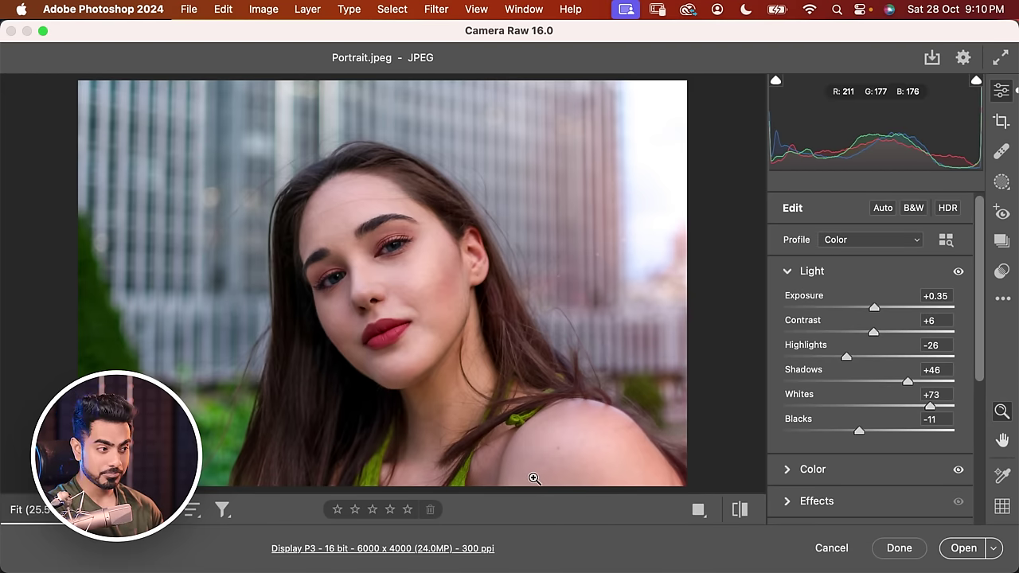
Set the workflow color space to Adobe RGB (1998), keep the depth at 16 Bits/Channel, and apply the preferences
left_click(424, 551)
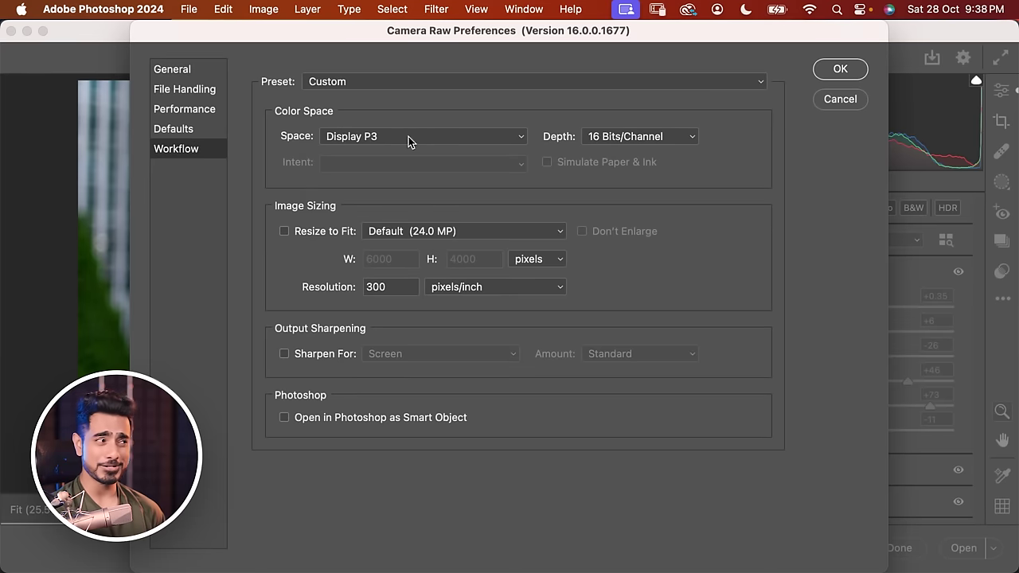
left_click(408, 136)
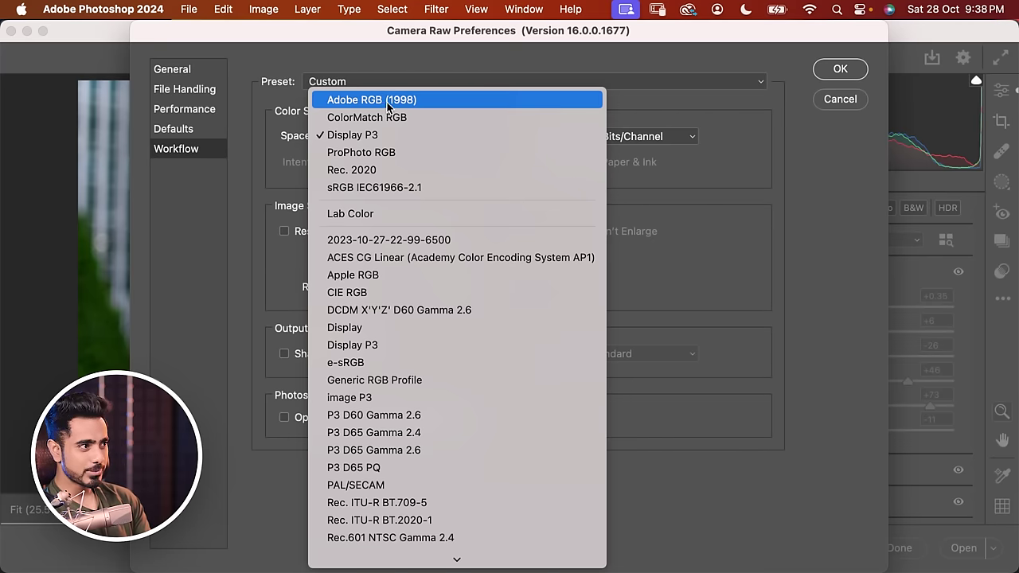
left_click(388, 101)
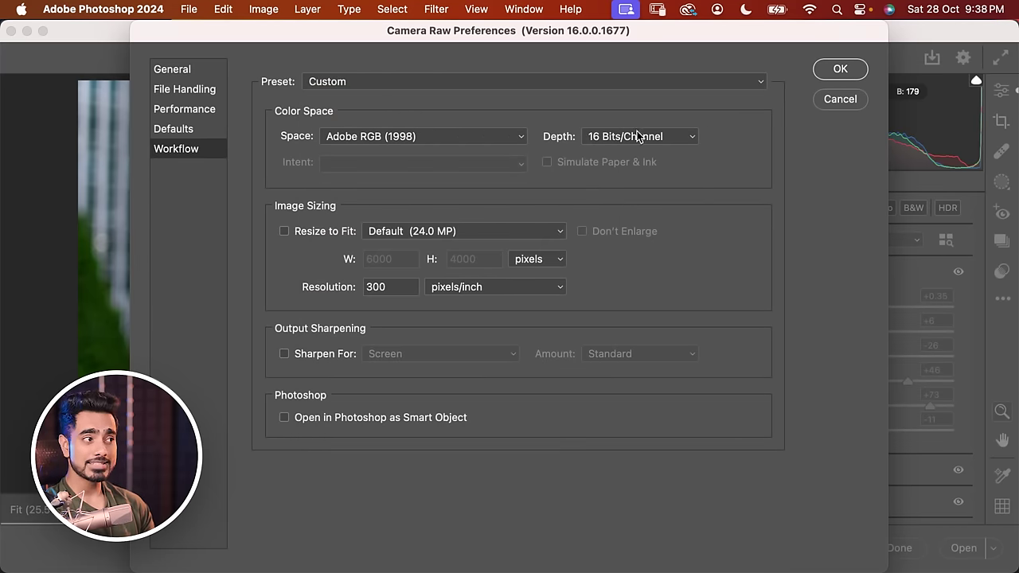
left_click(637, 136)
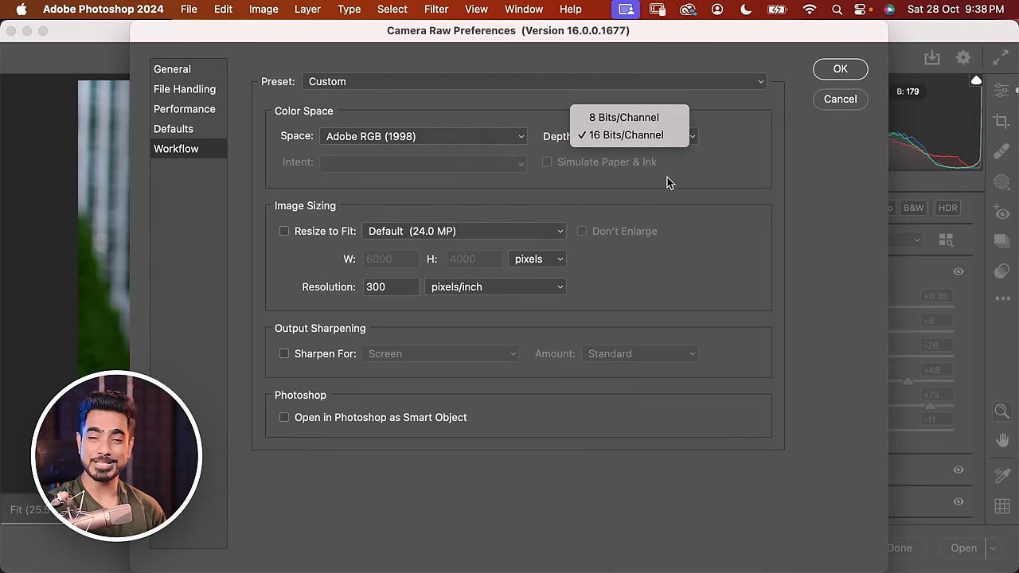
left_click(714, 197)
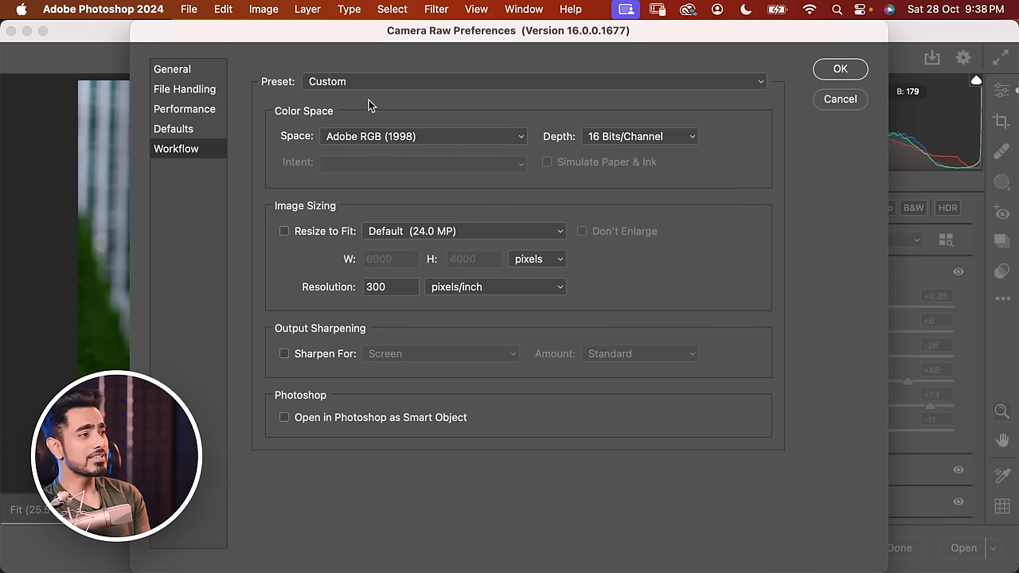
left_click(391, 137)
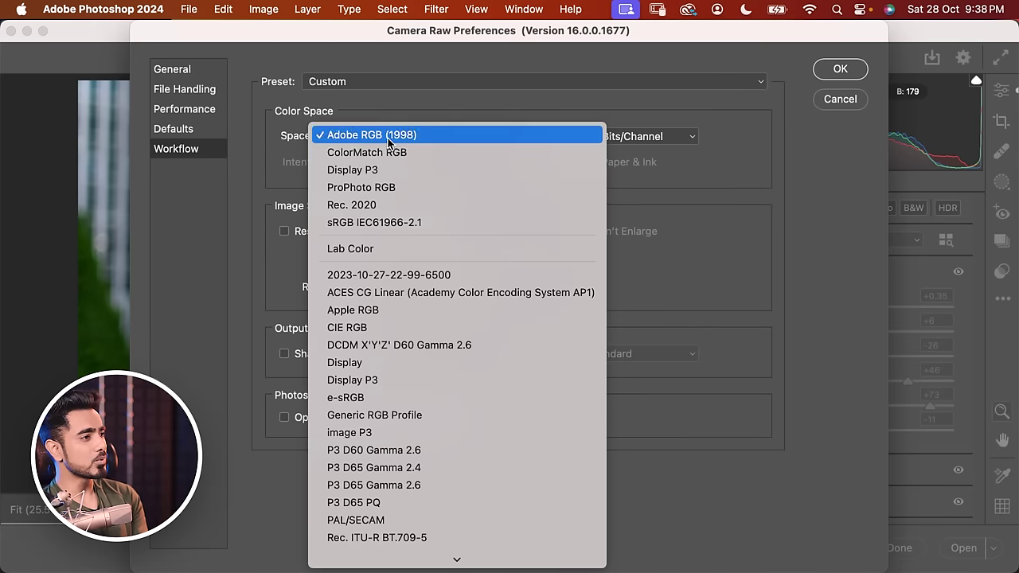
left_click(728, 203)
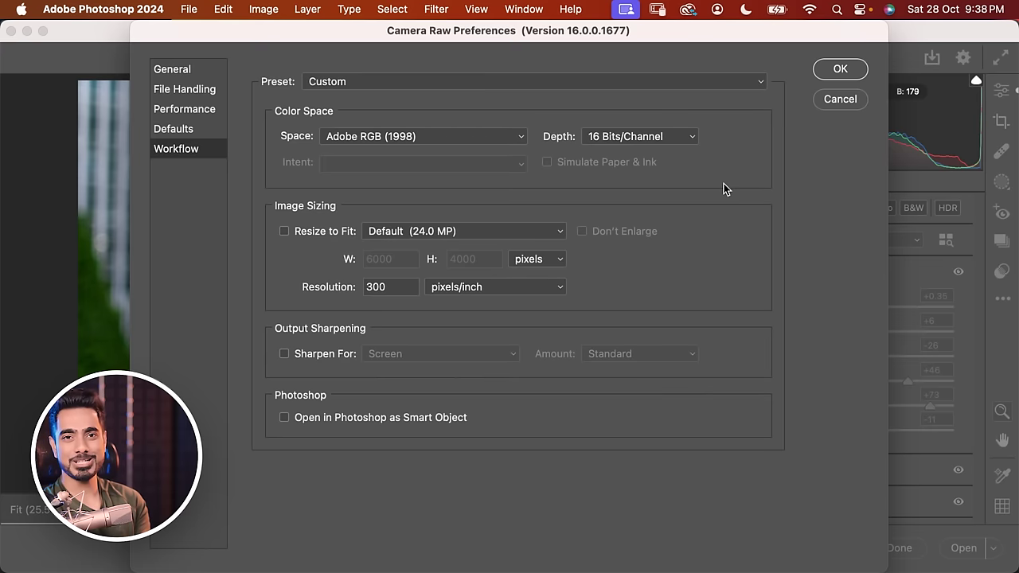
left_click(841, 70)
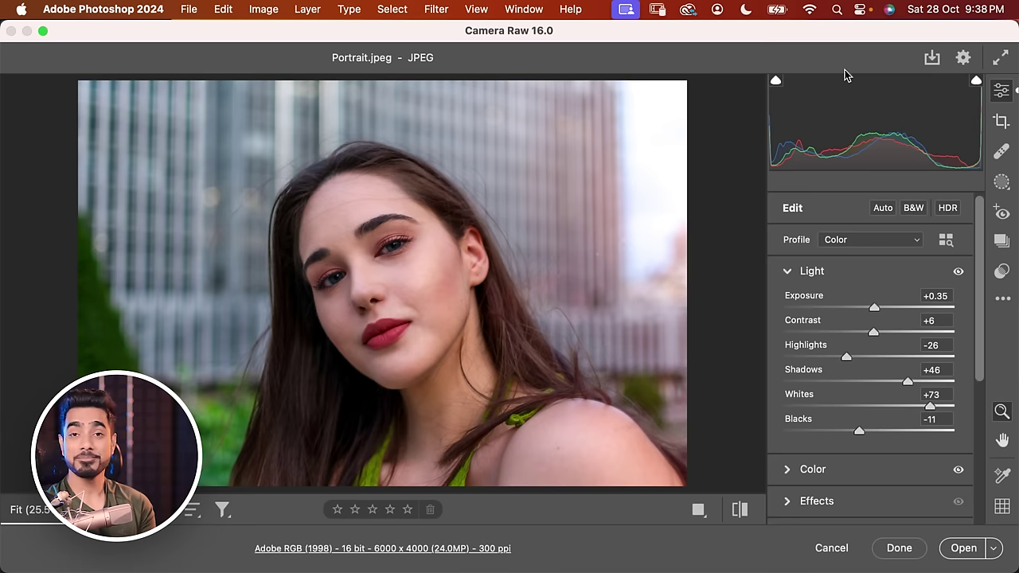
Open the portrait in Photoshop and switch its document info readout to Document Profile
left_click(964, 549)
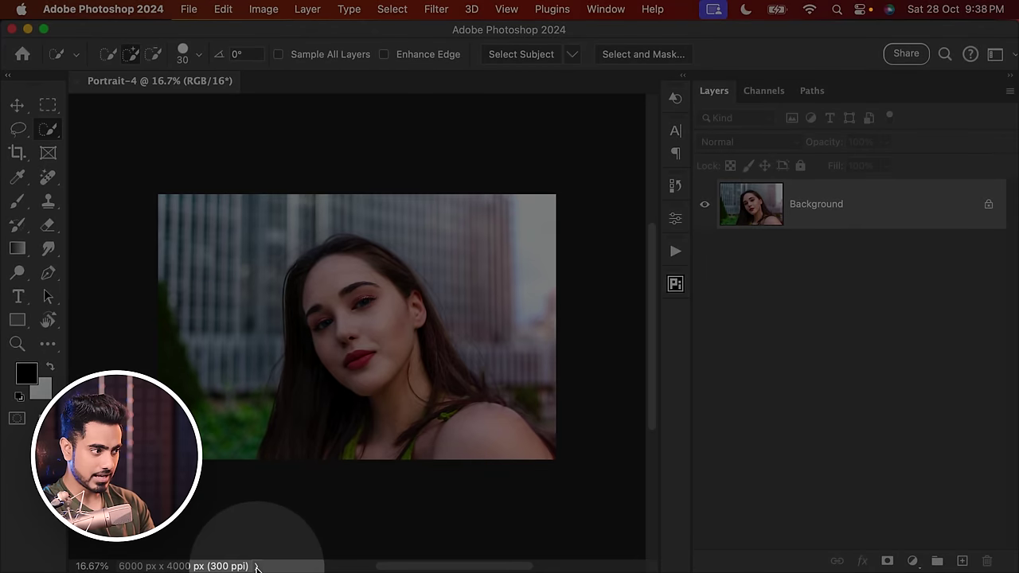
left_click(255, 565)
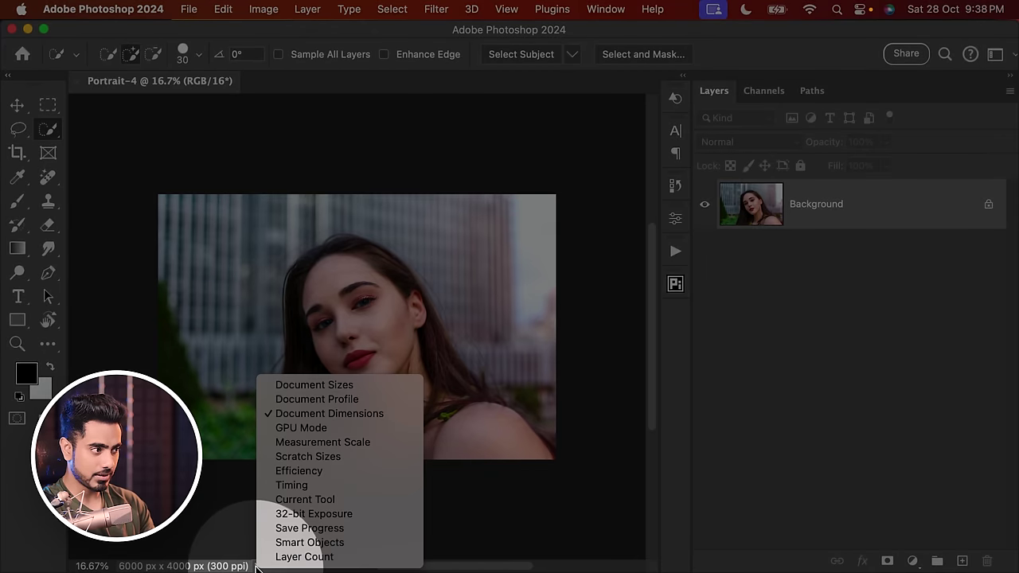
left_click(332, 404)
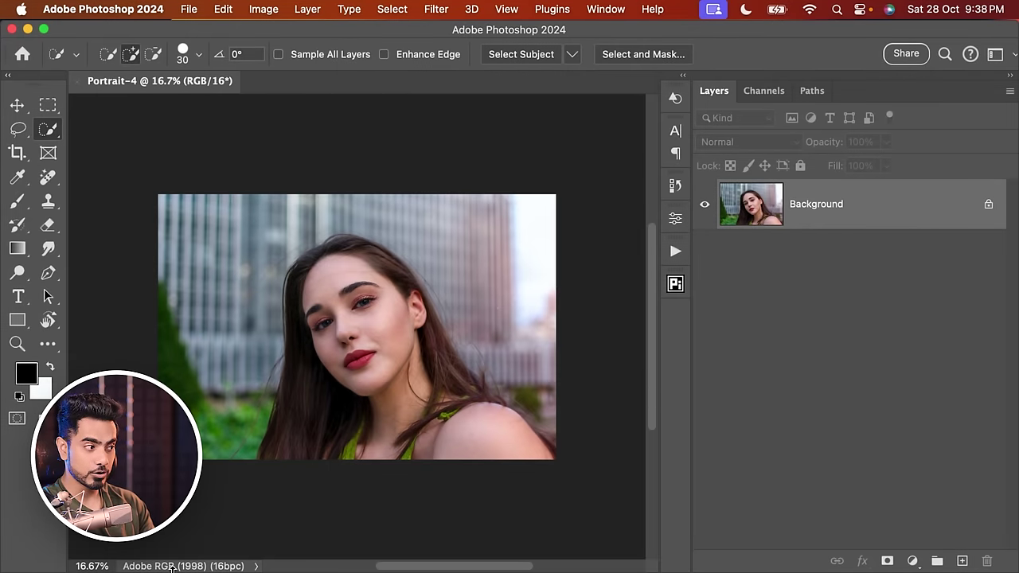
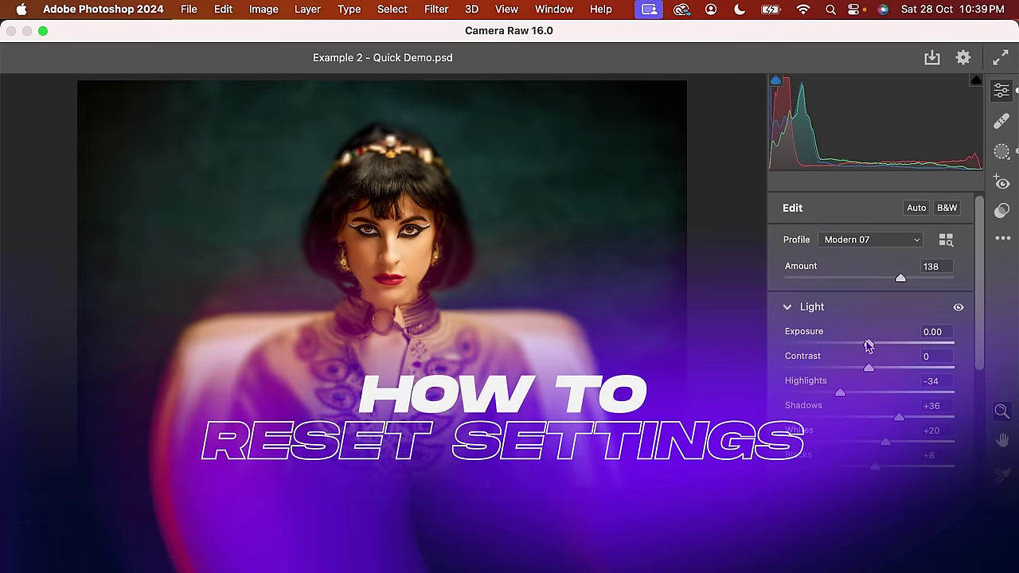
Set Exposure to -0.20, Contrast to +15, and Highlights to -26 on the Example 2 portrait, and look through its existing masks
mouse_move(869, 345)
left_mouse_down()
mouse_move(856, 343)
mouse_move(865, 343)
left_mouse_up()
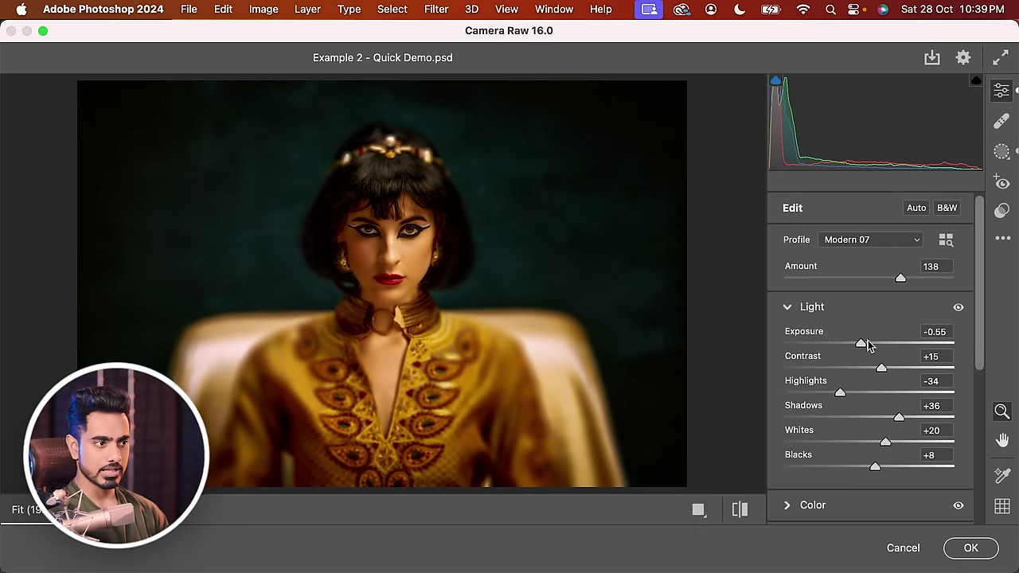
left_click_drag(839, 392, 846, 392)
scroll(979, 344, "down", 1)
key("shift")
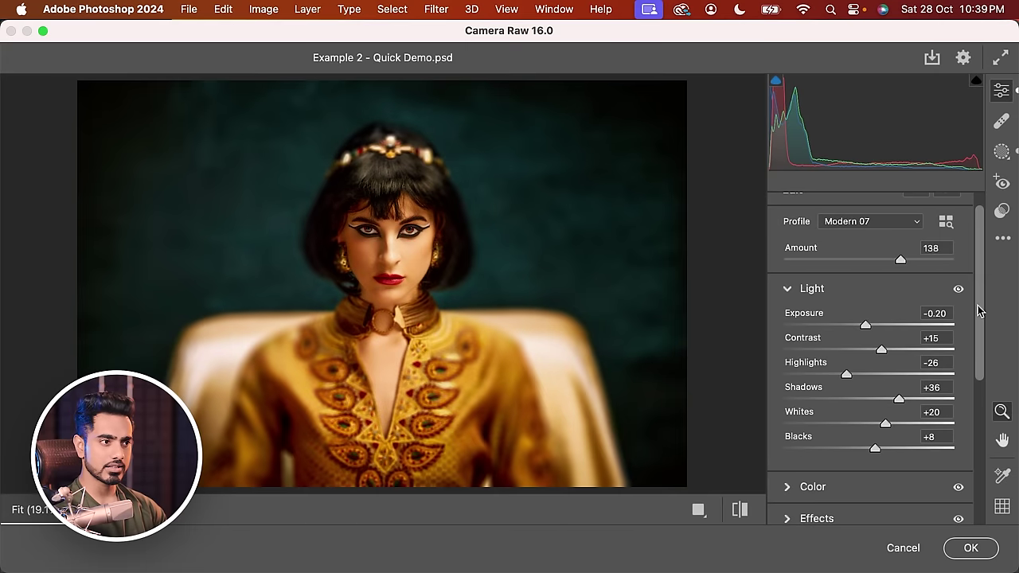
scroll(979, 310, "down", 5)
left_click(1001, 151)
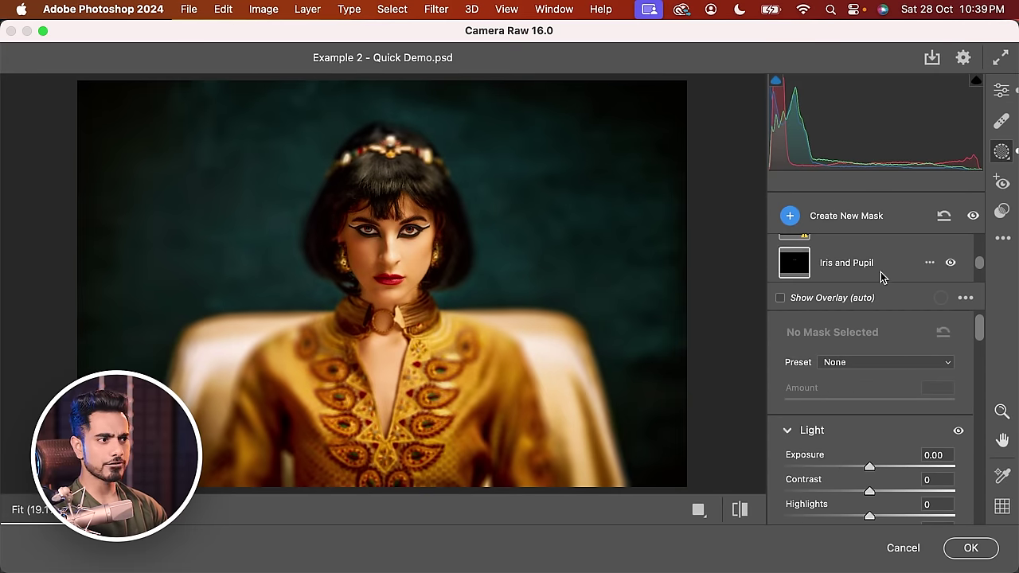
scroll(966, 255, "up", 2)
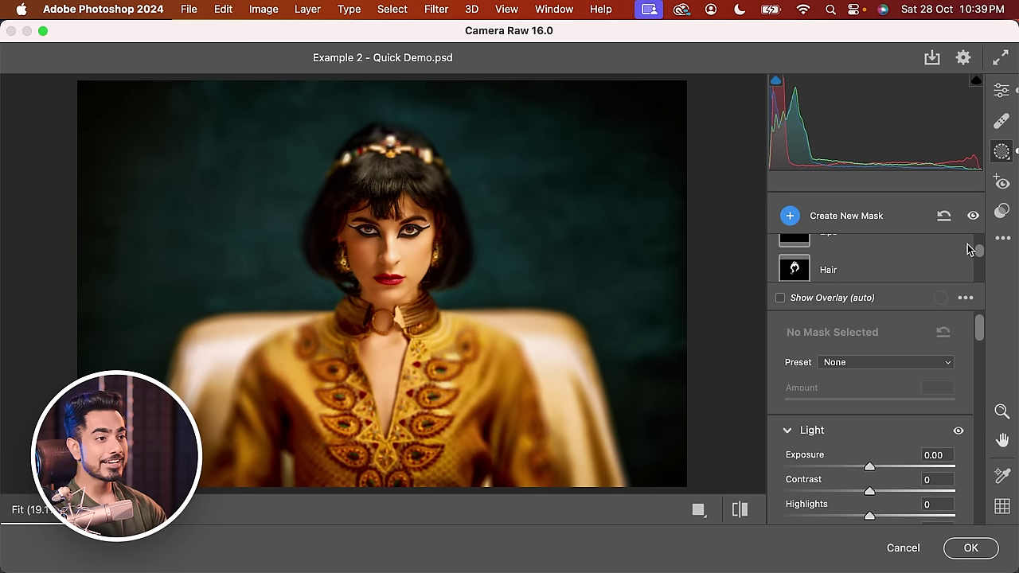
Reset all Camera Raw edits and masks to default, undo the reset, and redo it
left_click(1002, 240)
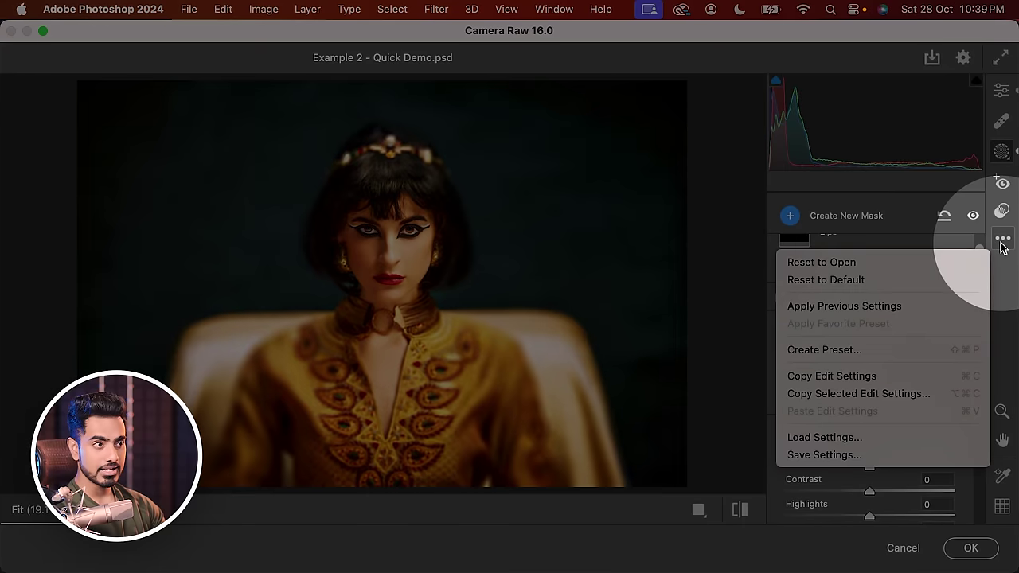
left_click(851, 281)
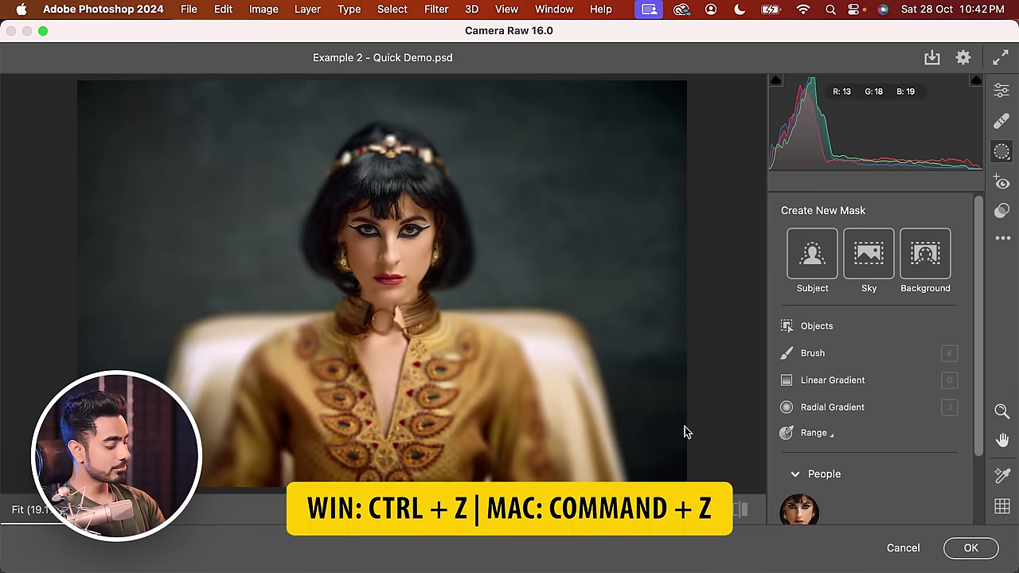
key("super+z")
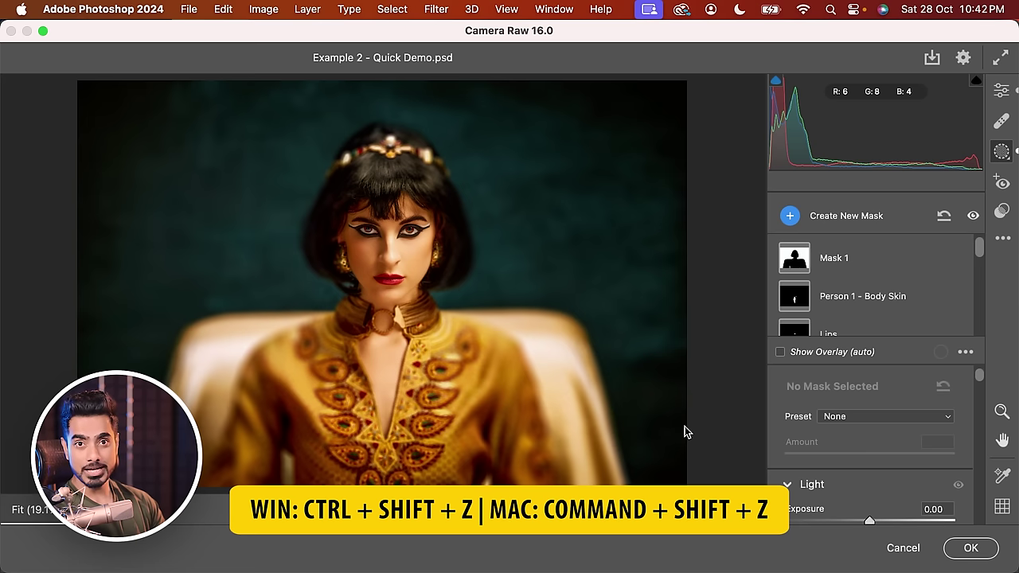
key("super+shift+z")
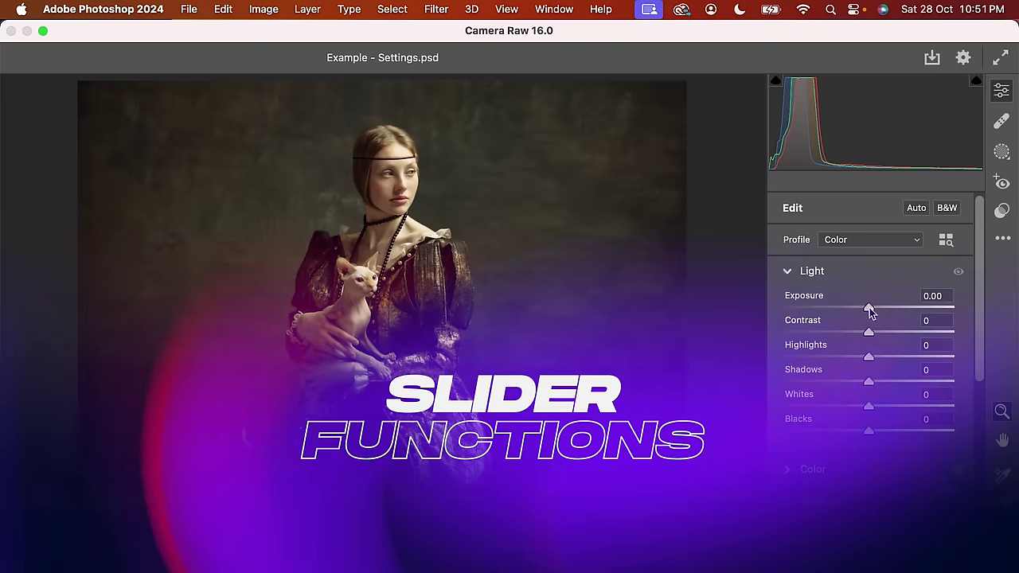
Try Exposure at -3.45, reset it to zero, and test values of -1.42, +1.56, and +0.42
left_click_drag(868, 307, 812, 309)
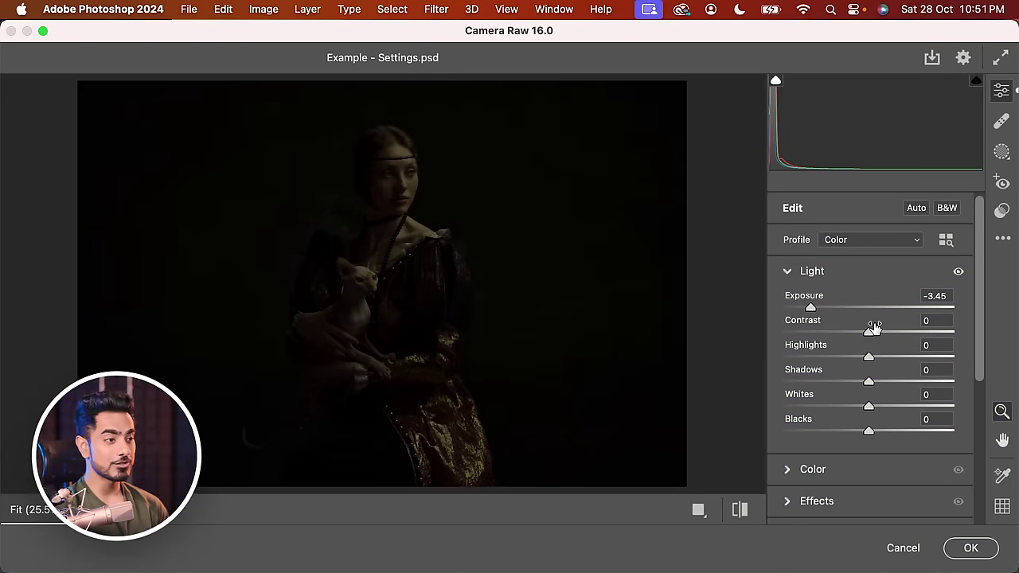
double_click(810, 307)
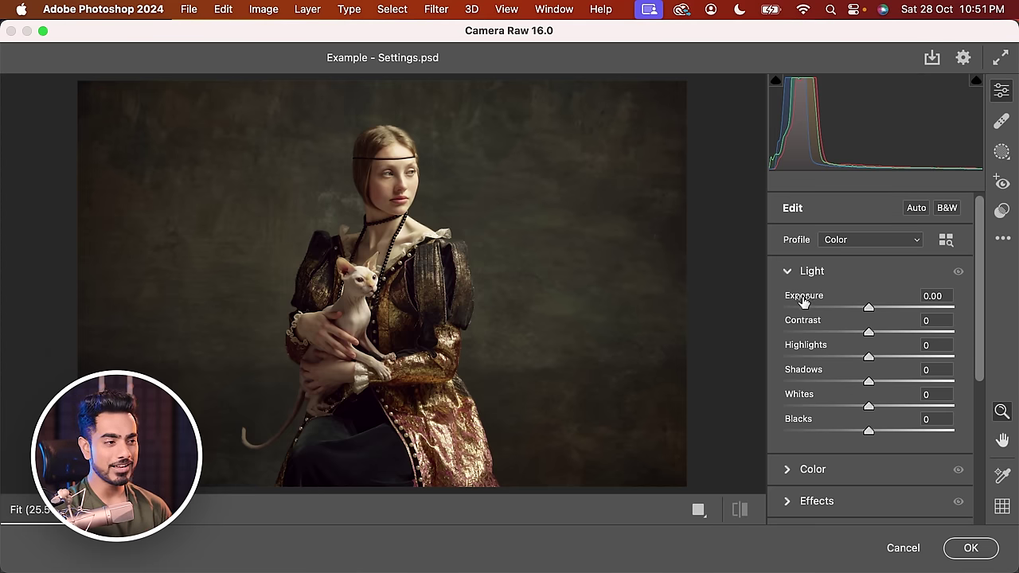
left_click_drag(803, 301, 780, 296)
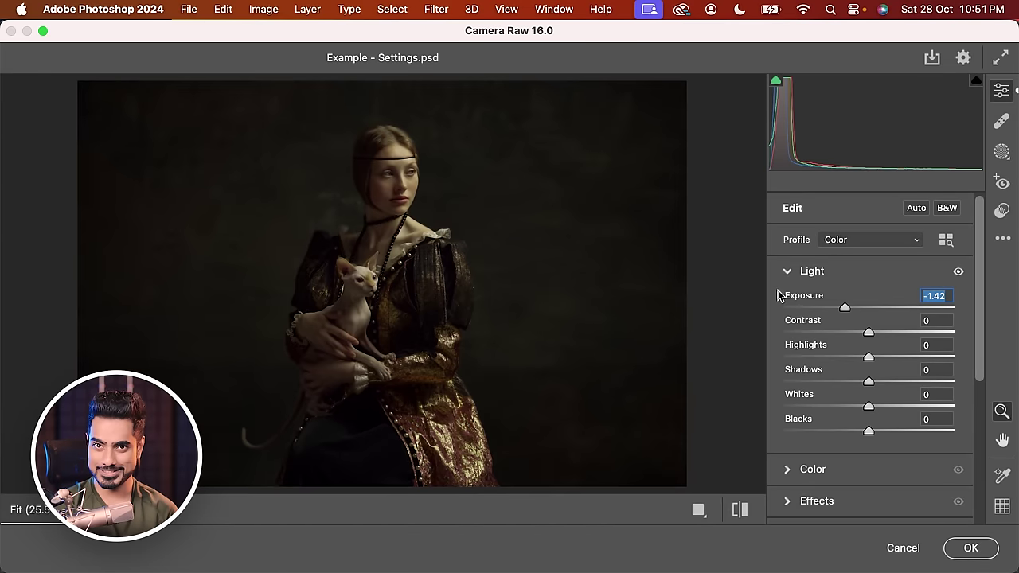
left_click_drag(798, 295, 849, 297)
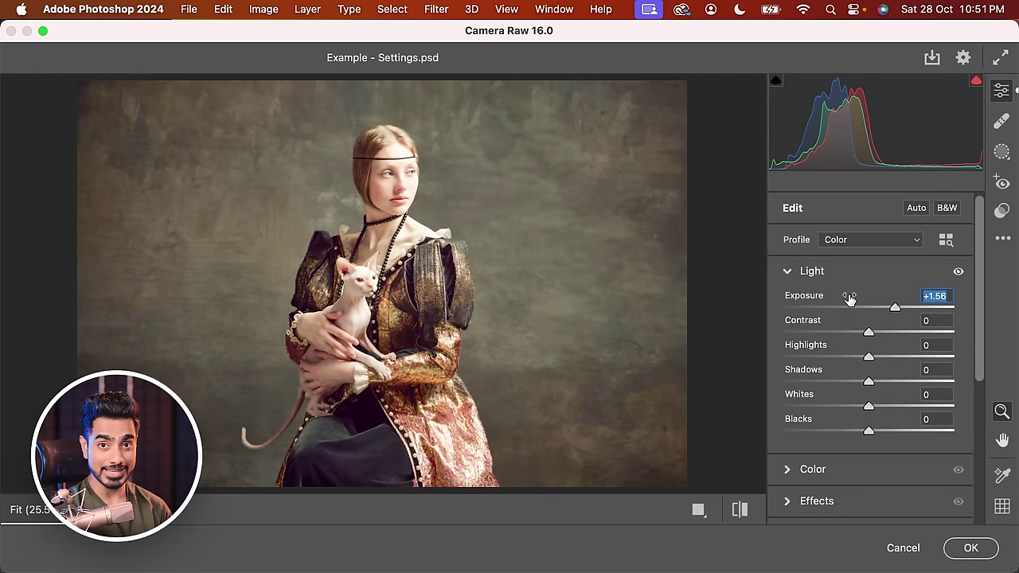
mouse_move(849, 297)
left_mouse_down()
mouse_move(810, 294)
mouse_move(860, 293)
mouse_move(833, 294)
left_mouse_up()
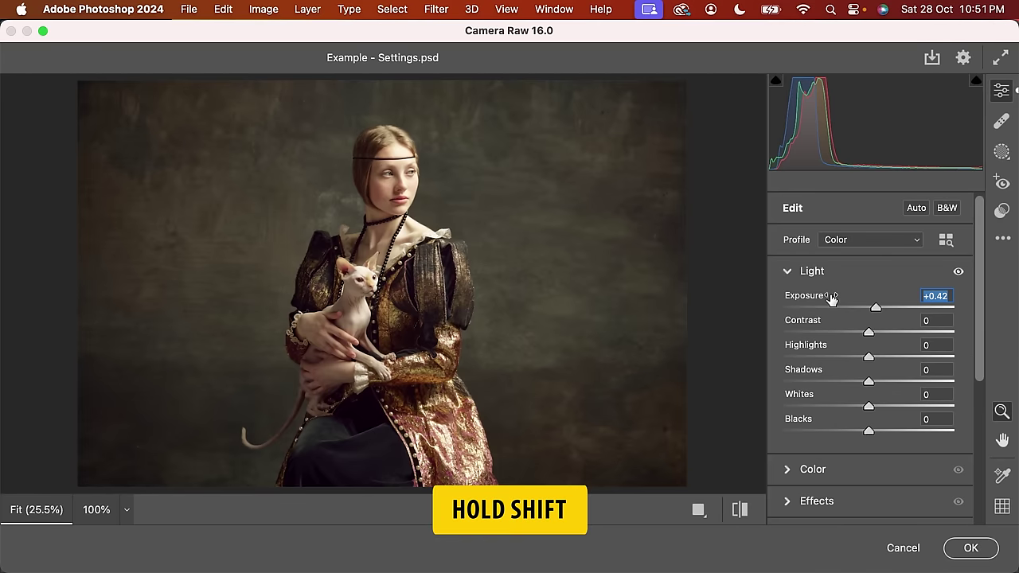
left_click_drag(831, 297, 792, 300)
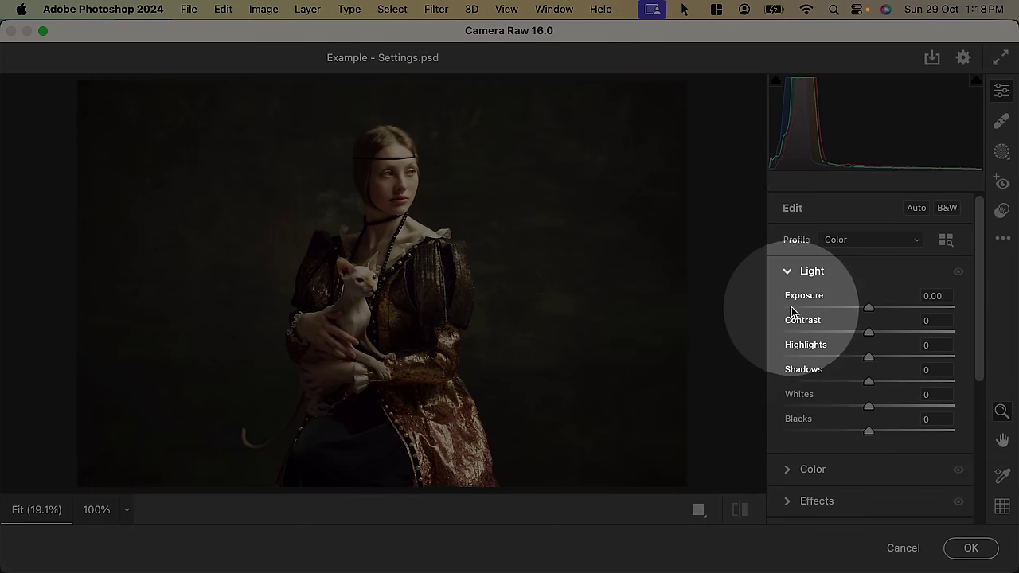
Apply automatic values individually to Whites, Shadows, Highlights, Contrast, Exposure, and Blacks on the portrait of the woman with the cat
key("shift")
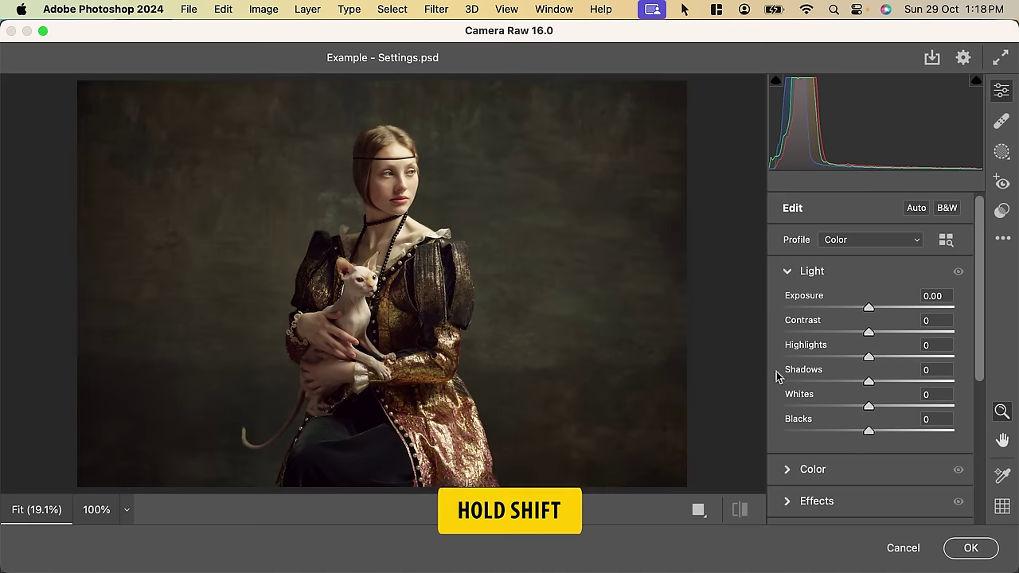
key("shift")
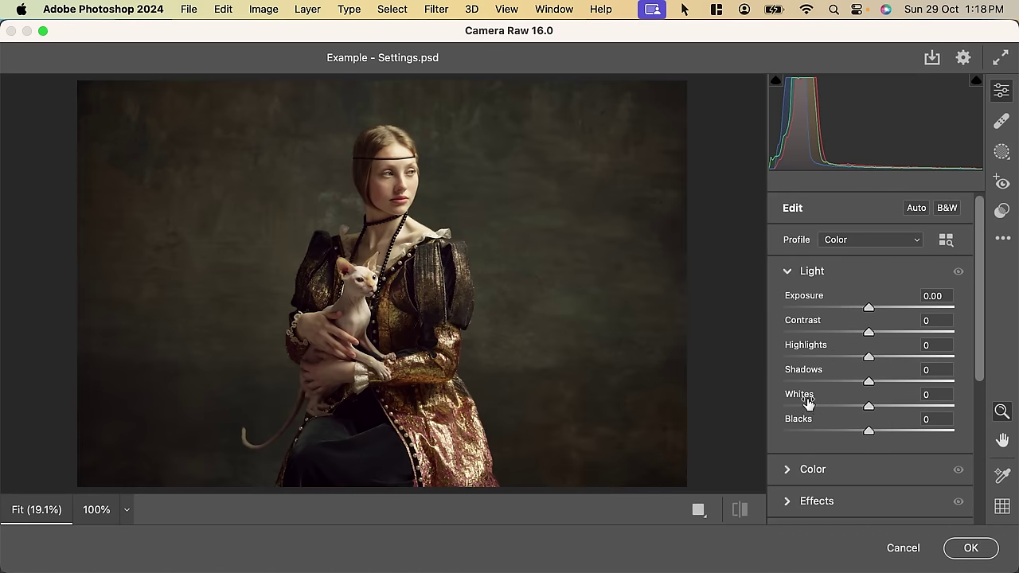
key("shift")
key("shift")
key("shift")
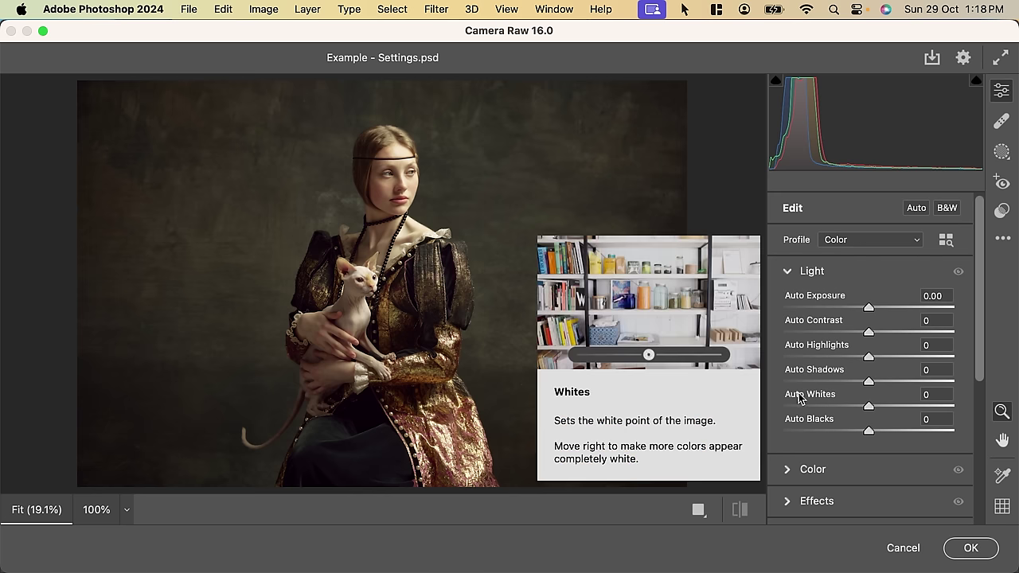
double_click(800, 398, "shift")
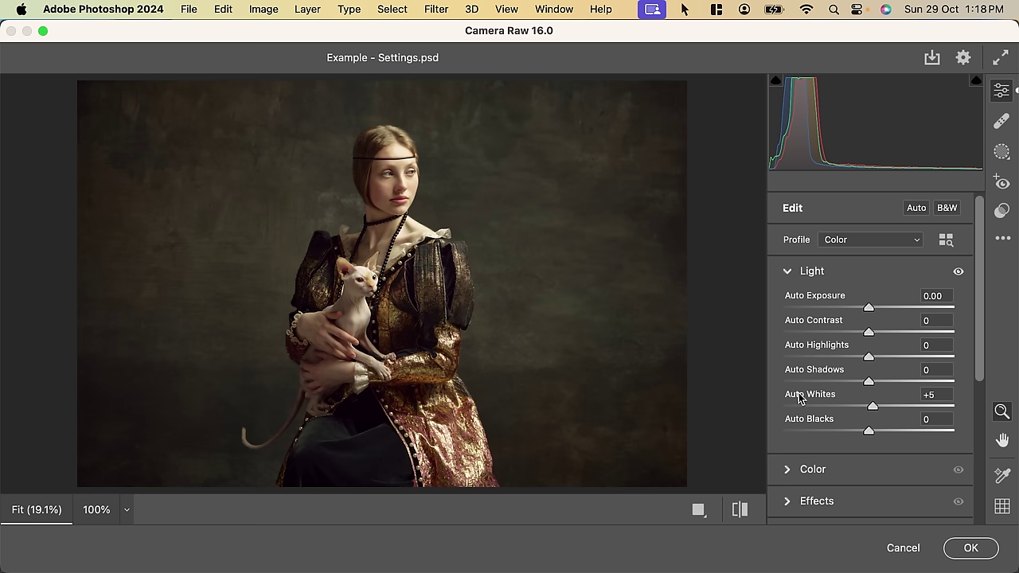
double_click(811, 378, "shift")
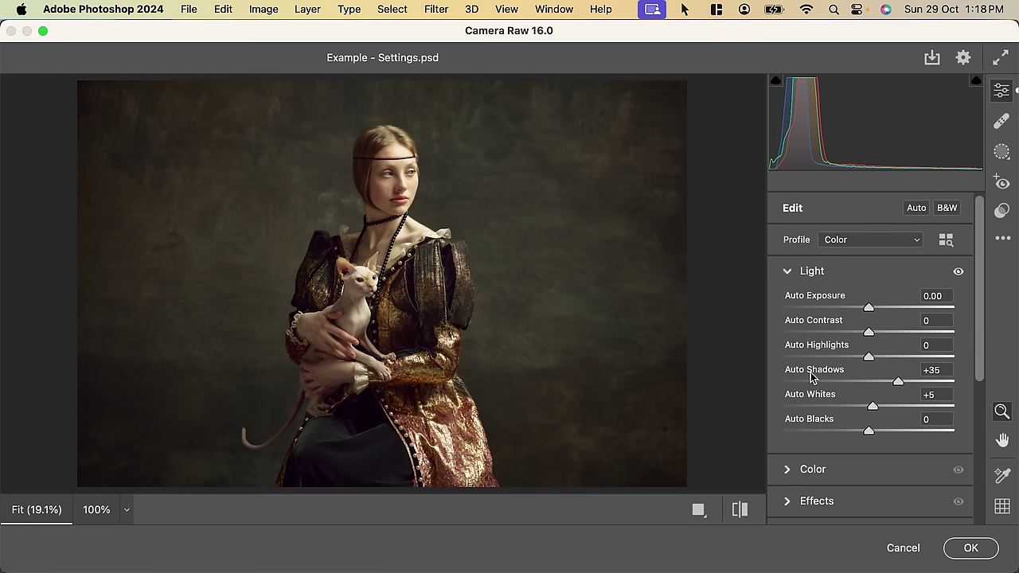
double_click(811, 354, "shift")
double_click(810, 321, "shift")
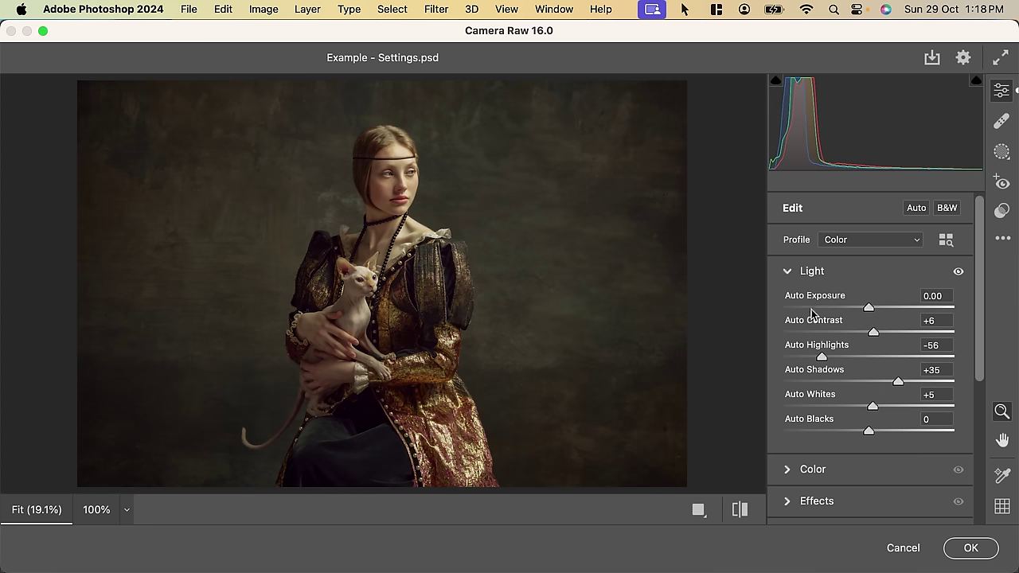
double_click(813, 304, "shift")
double_click(808, 419, "shift")
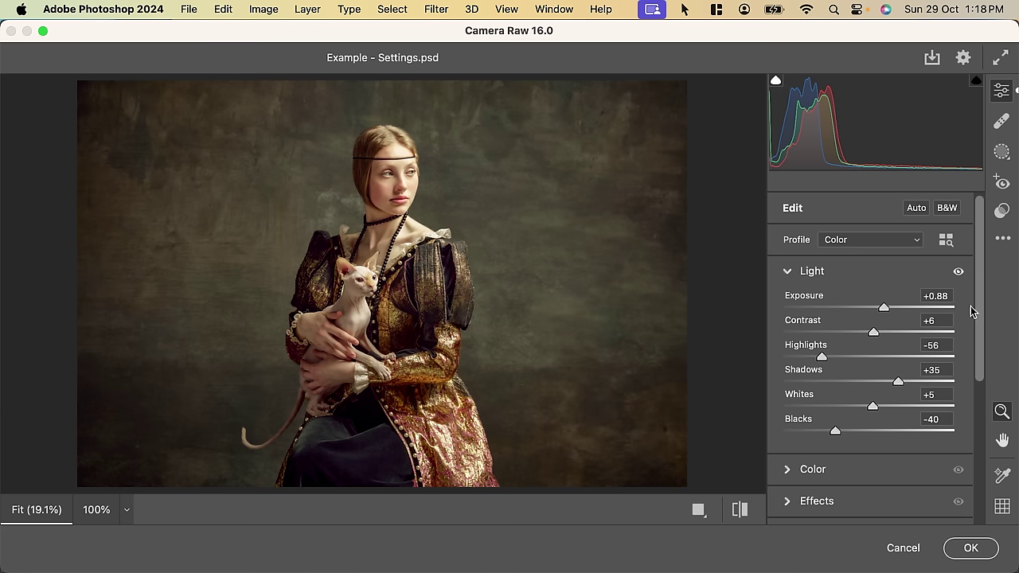
Fine-tune the automatic Light values manually by lowering Contrast slightly and raising Highlights
mouse_move(874, 332)
left_mouse_down()
mouse_move(845, 312)
mouse_move(866, 315)
left_mouse_up()
left_click_drag(823, 356, 878, 358)
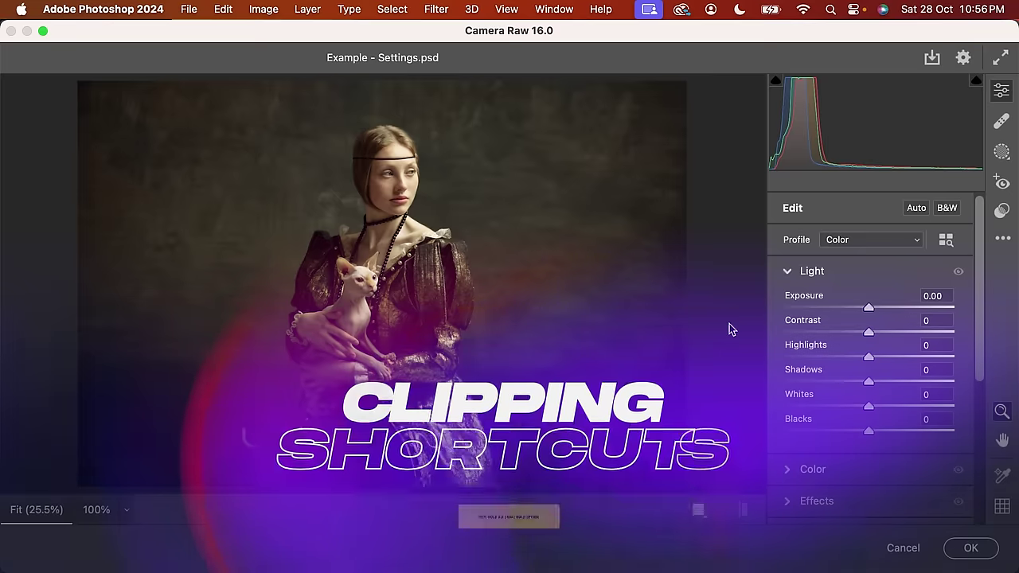
Raise Whites to +56 on the unedited portrait of the woman with the cat
left_click_drag(868, 406, 914, 399)
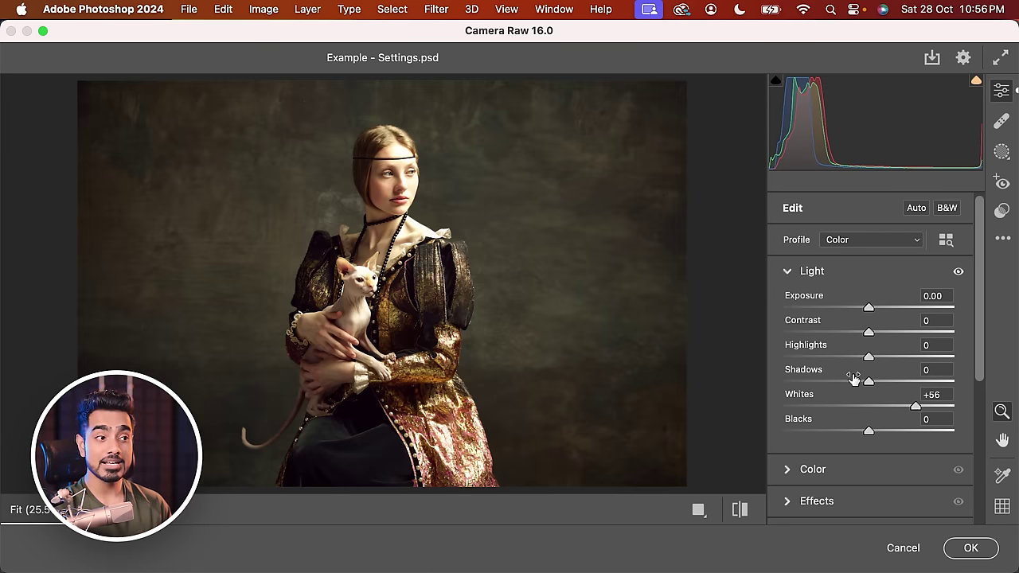
Adjust Whites to +18 and Blacks to -41 and -20 using clipping previews, and try Highlights on the portrait with the cat
left_click_drag(913, 408, 883, 407)
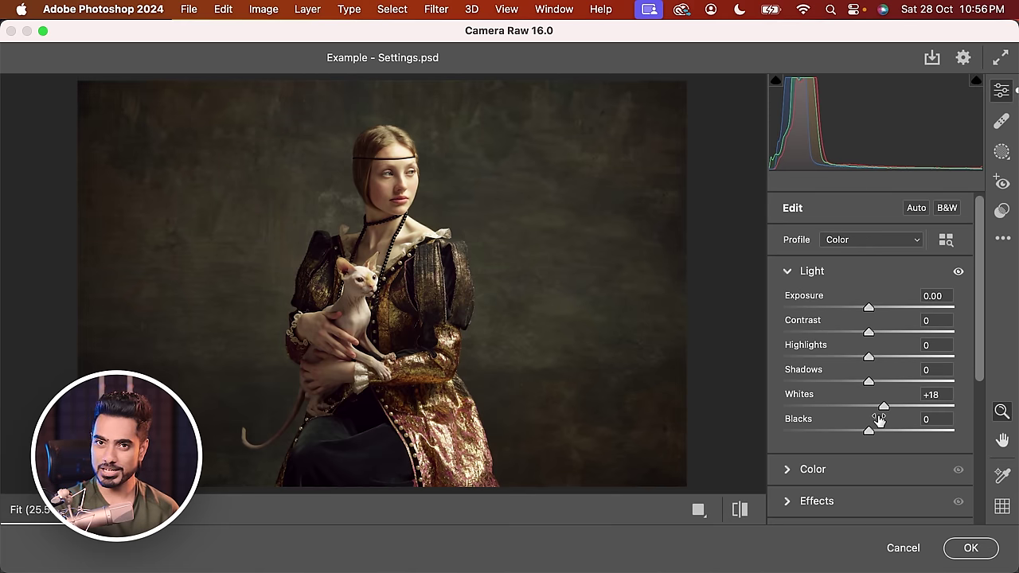
key("alt")
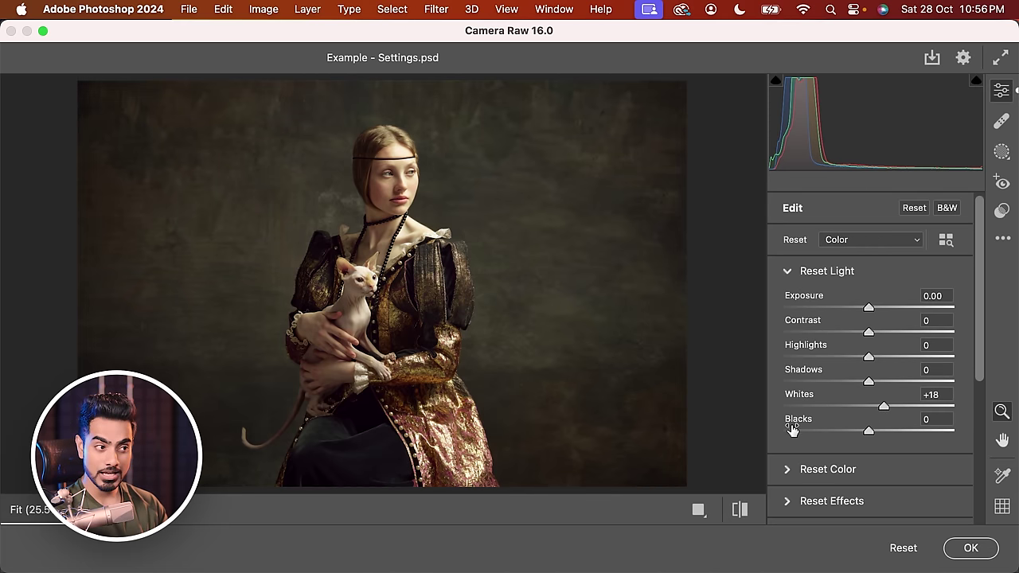
left_click_drag(865, 430, 807, 430)
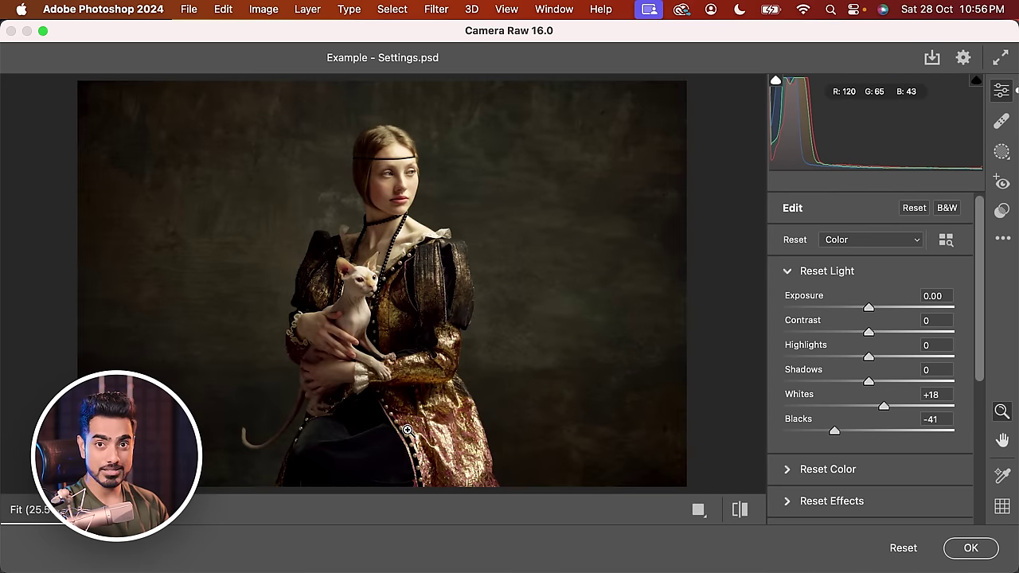
left_click_drag(834, 433, 854, 430)
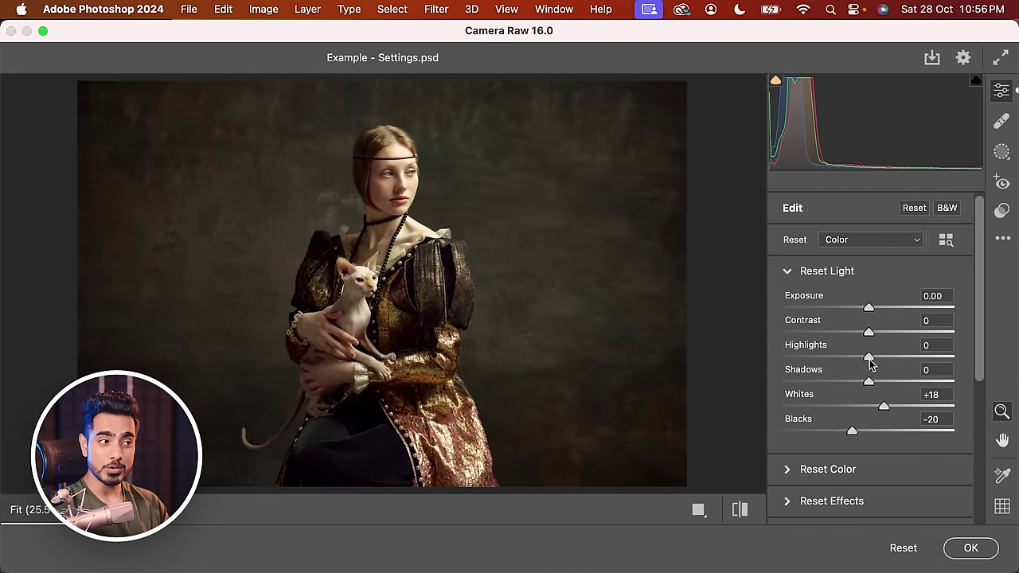
left_click_drag(868, 357, 818, 387)
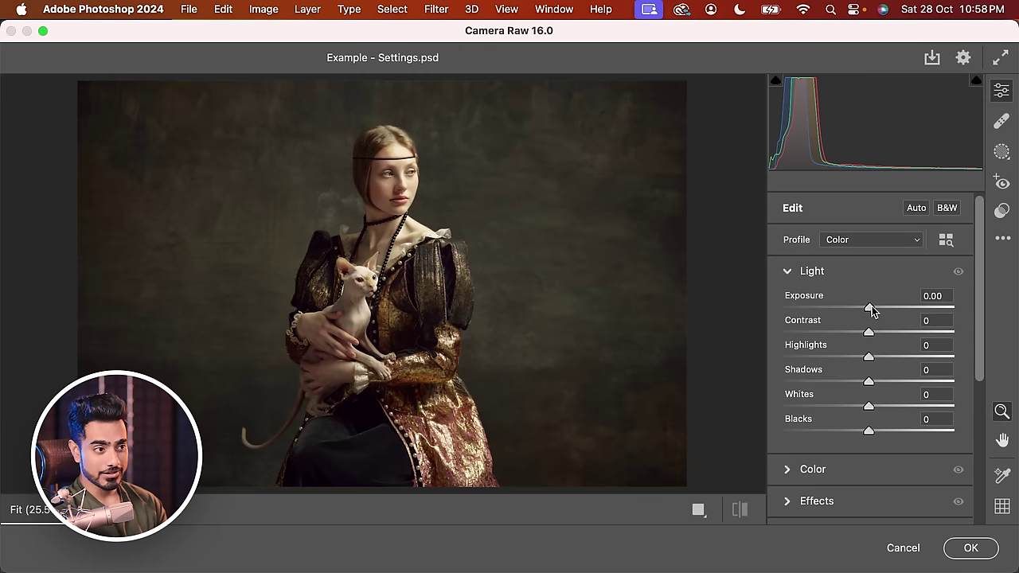
Set the cat portrait's Exposure to +0.75, Contrast to -28, Highlights to +33, Shadows to -38, Whites to +36, and Blacks to -49
left_click_drag(871, 308, 829, 432)
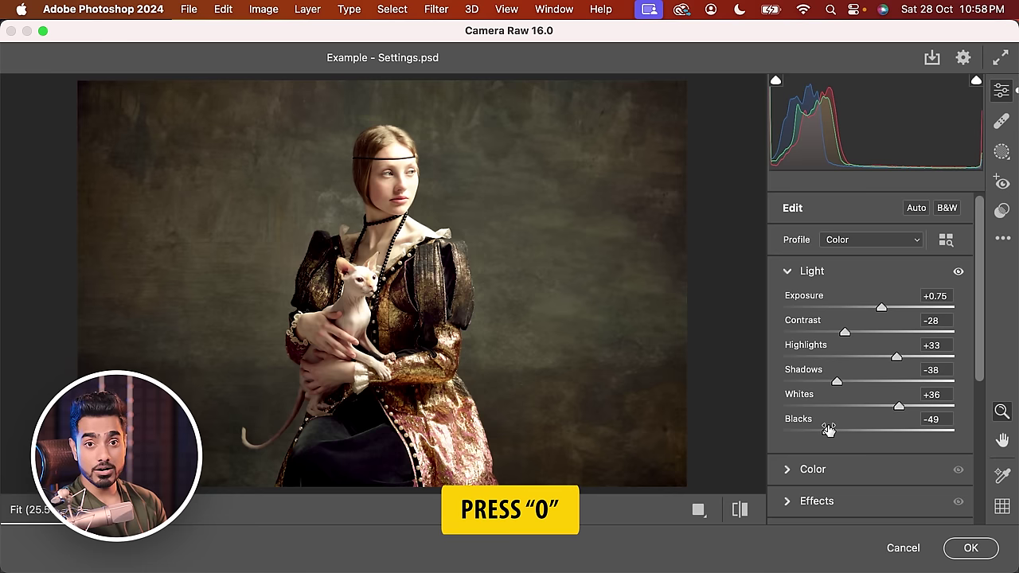
Toggle the highlight and shadow clipping overlays on and off, individually and together, to examine clipping in the portrait
key("o")
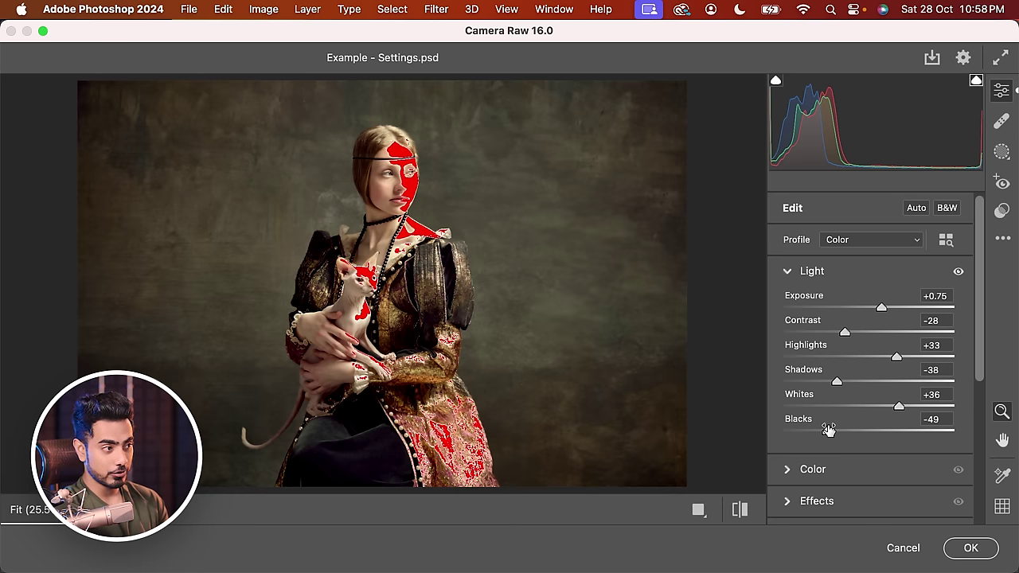
key("o")
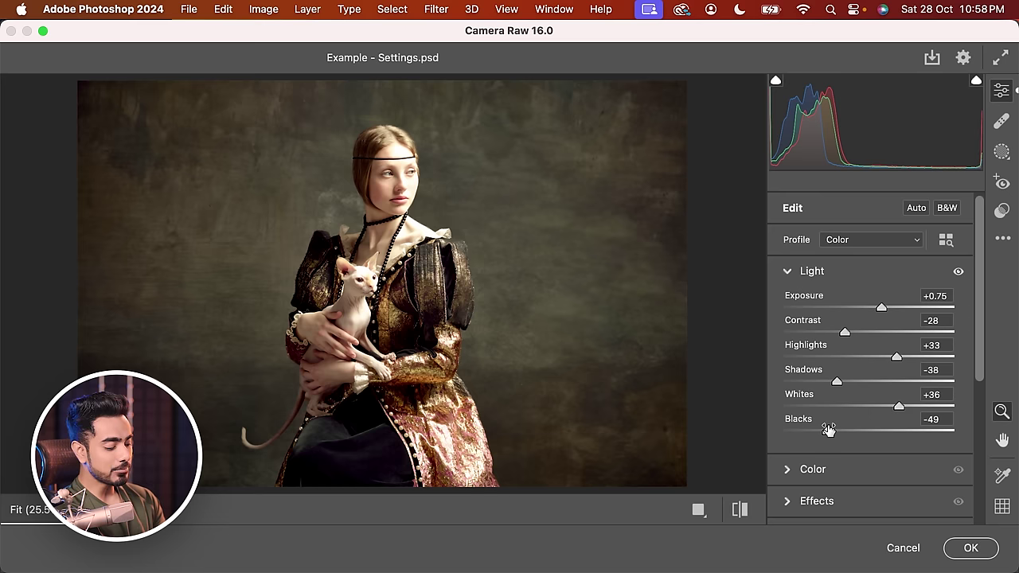
key("u")
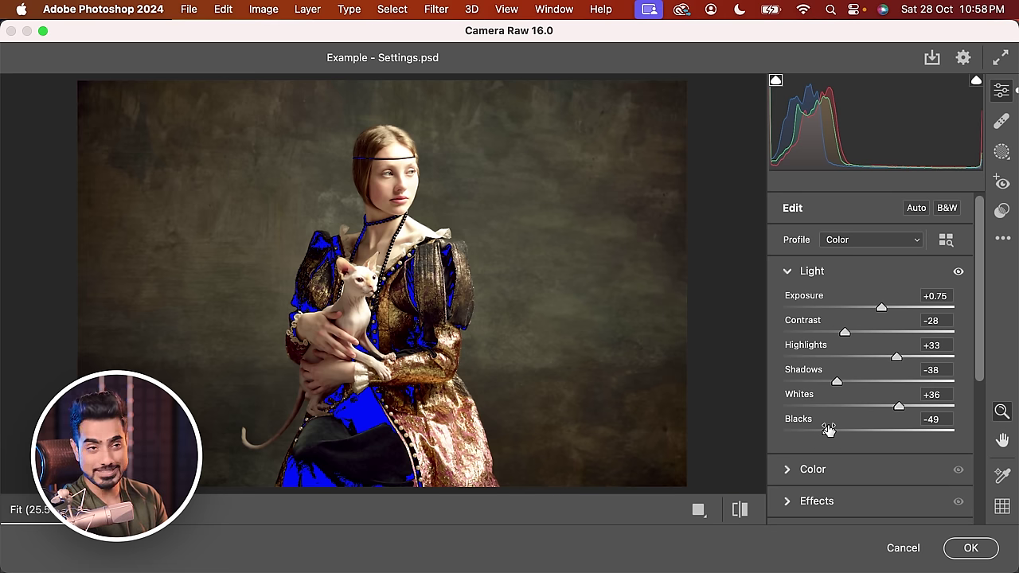
key("u")
key("o")
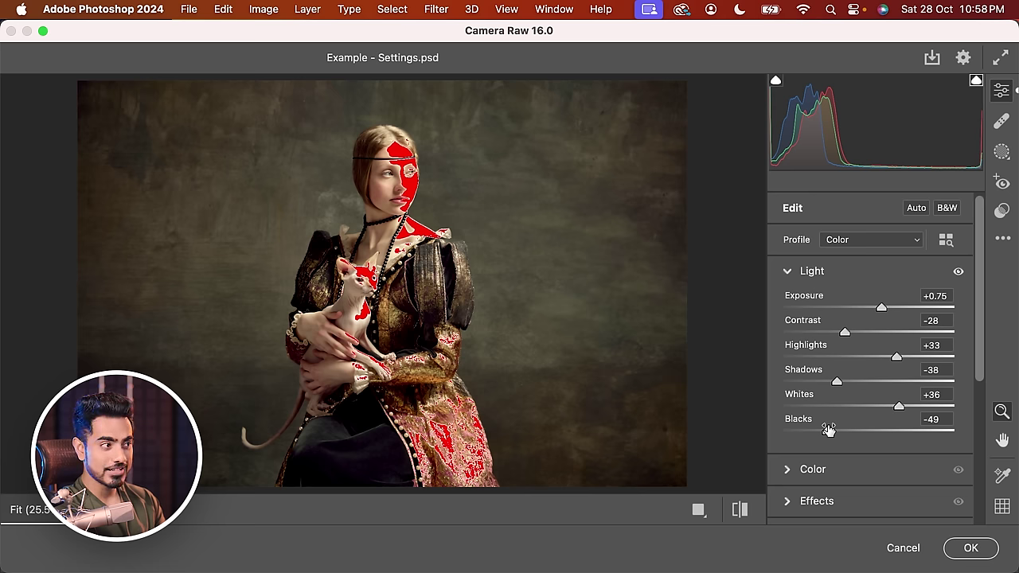
key("u")
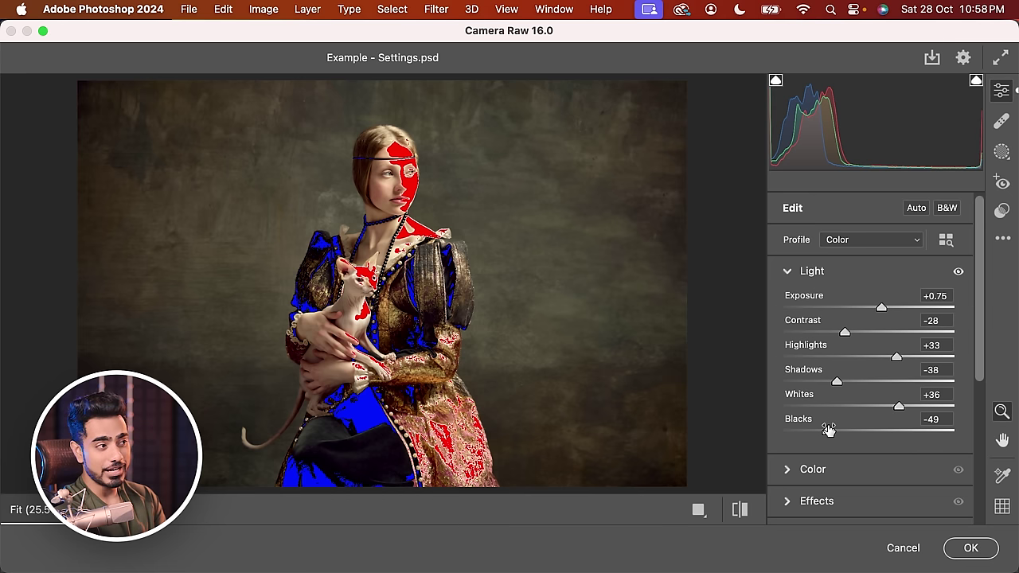
key("u")
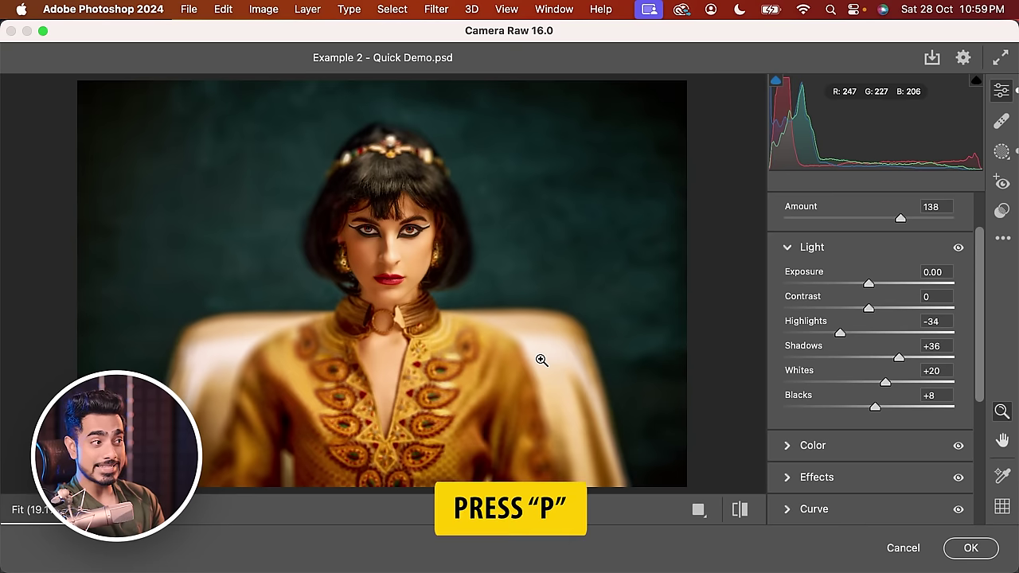
Switch to the original of the portrait with the golden dress and back to compare before and after
key("p")
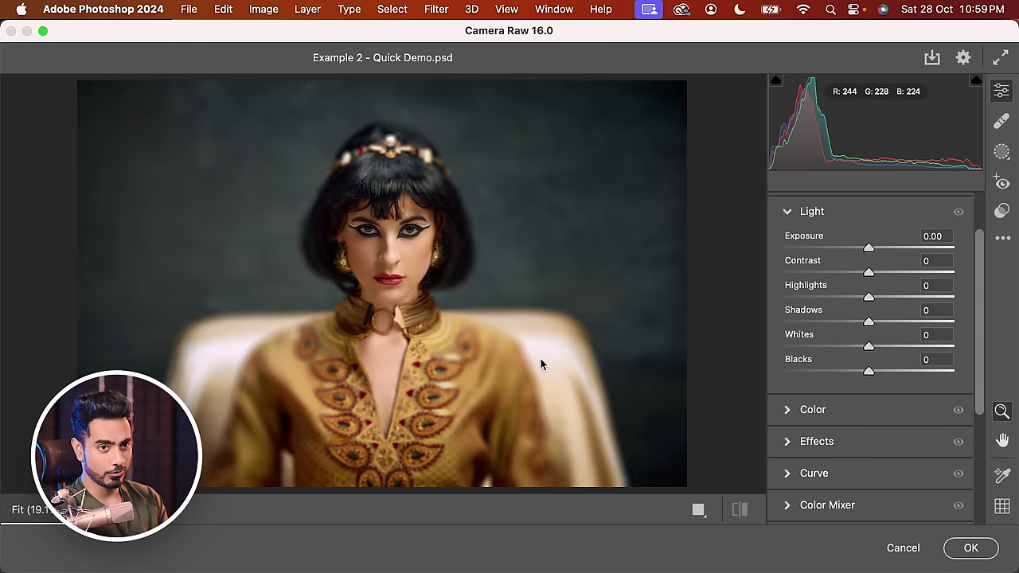
key("p")
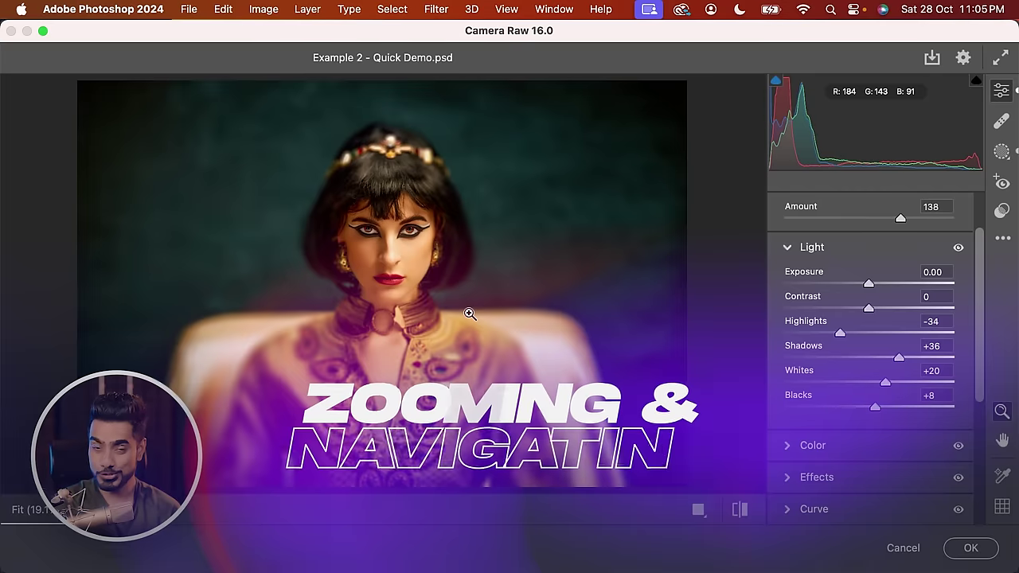
Zoom in on the woman's face in the edited portrait and pan across the enlarged photo
mouse_move(403, 245)
left_mouse_down()
mouse_move(468, 238)
mouse_move(403, 260)
left_mouse_up()
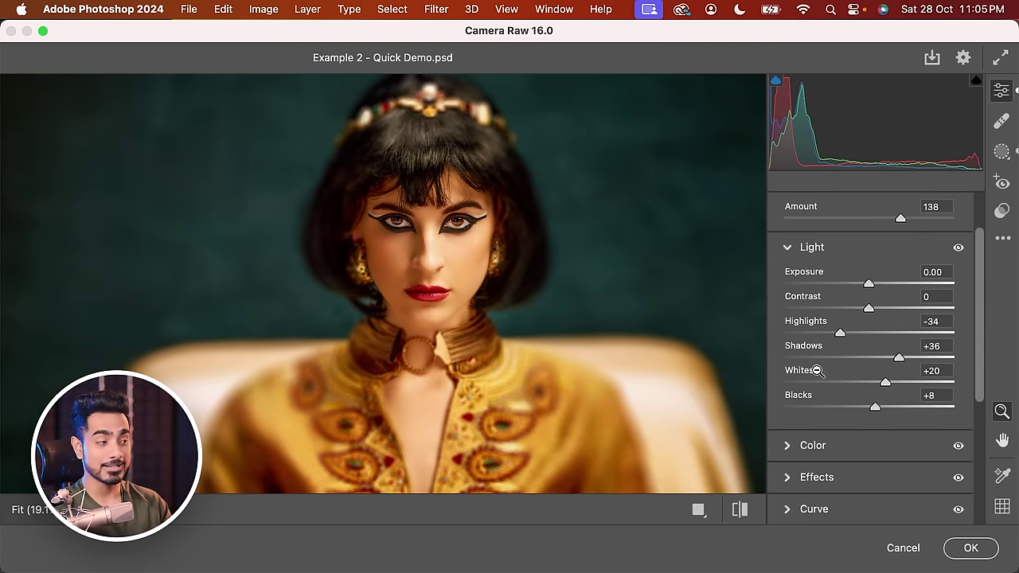
left_click(422, 251)
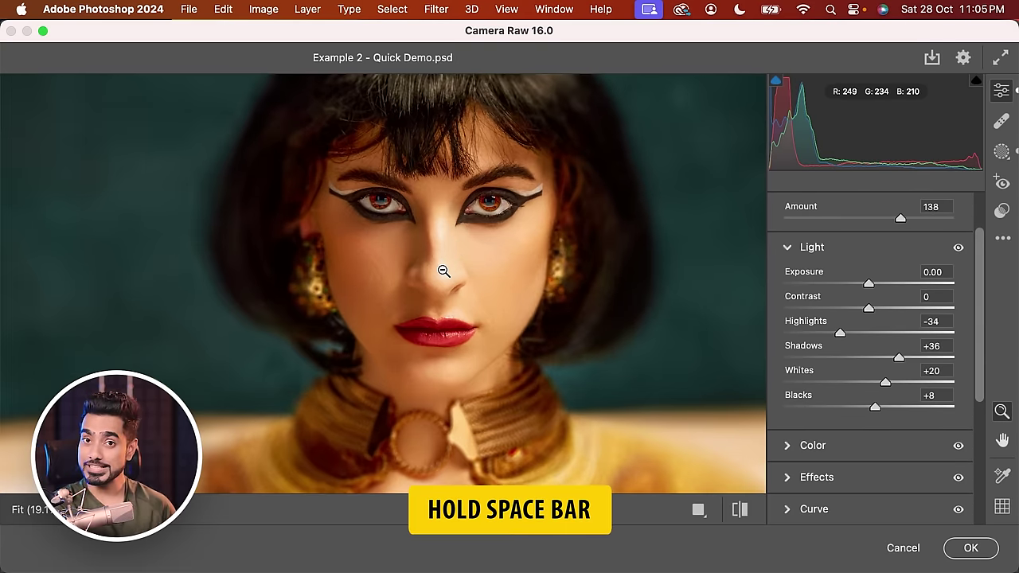
key("space")
left_click_drag(575, 237, 183, 295)
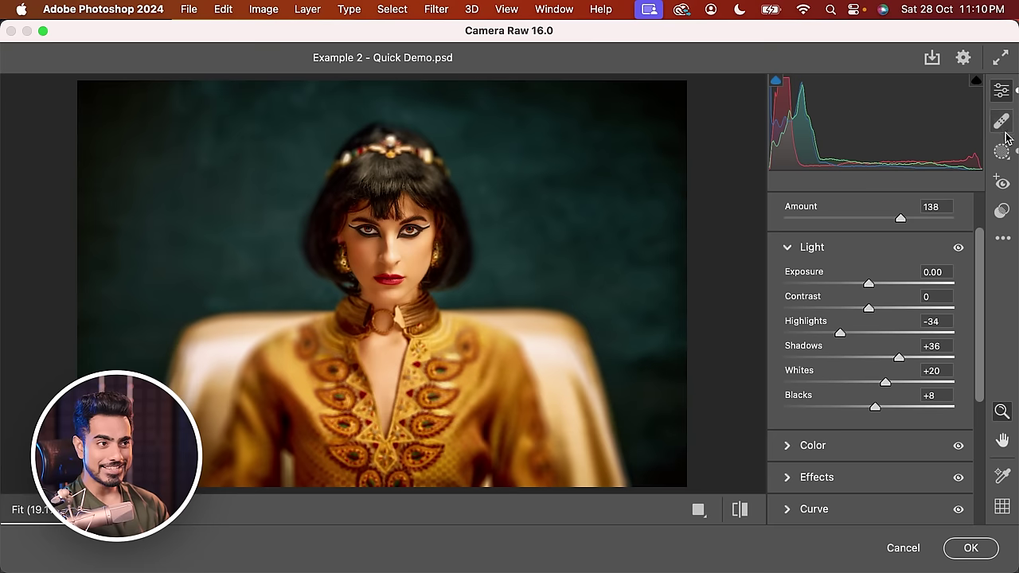
Create a new Brush mask and paint over the background beside the woman's face and across her cheek
left_click(1002, 153)
left_click(808, 223)
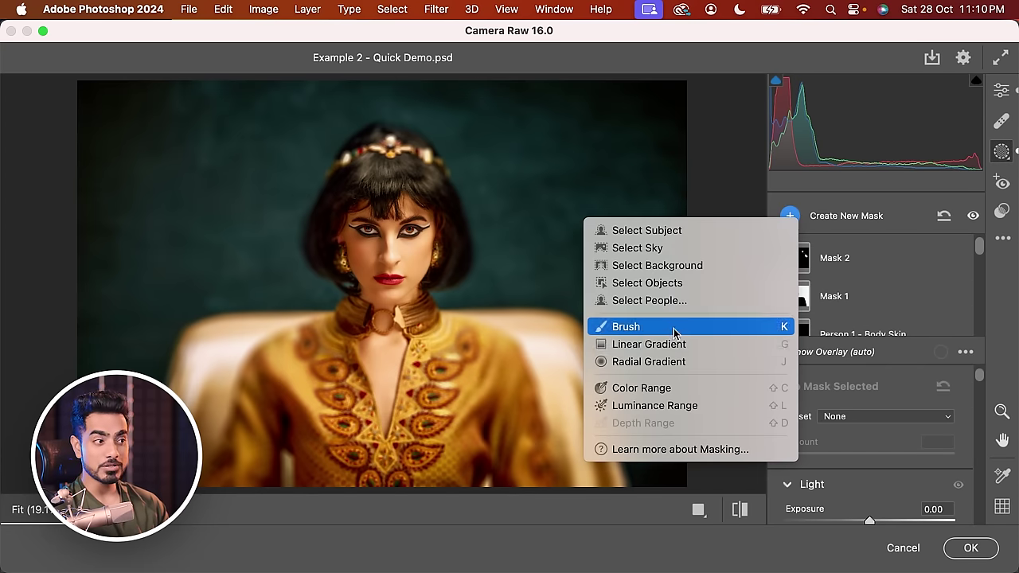
left_click(673, 327)
mouse_move(430, 276)
left_mouse_down()
mouse_move(475, 272)
mouse_move(513, 285)
mouse_move(473, 236)
left_mouse_up()
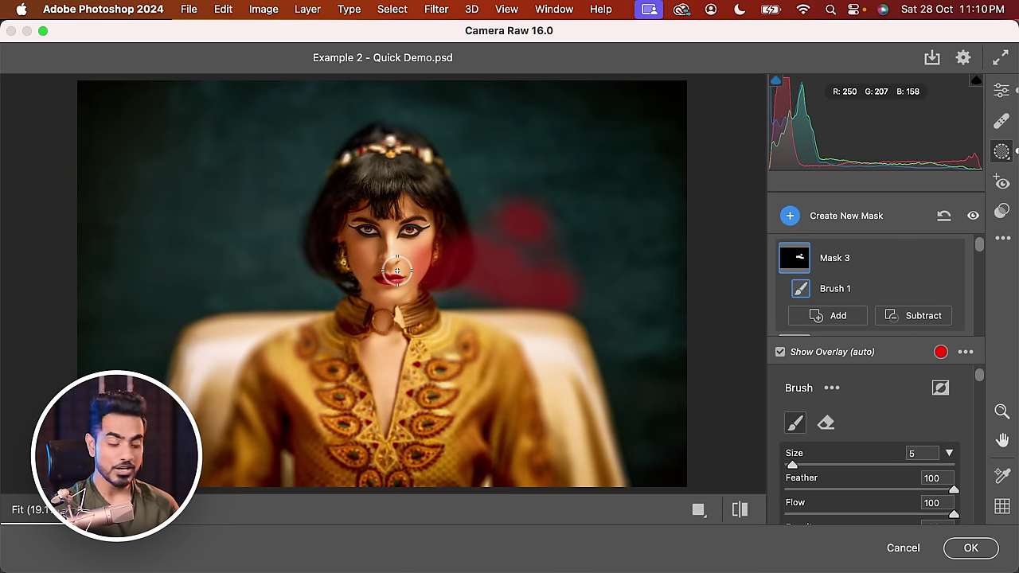
Enlarge the painted mask area with the Zoom tool and return to the Brush
key("z")
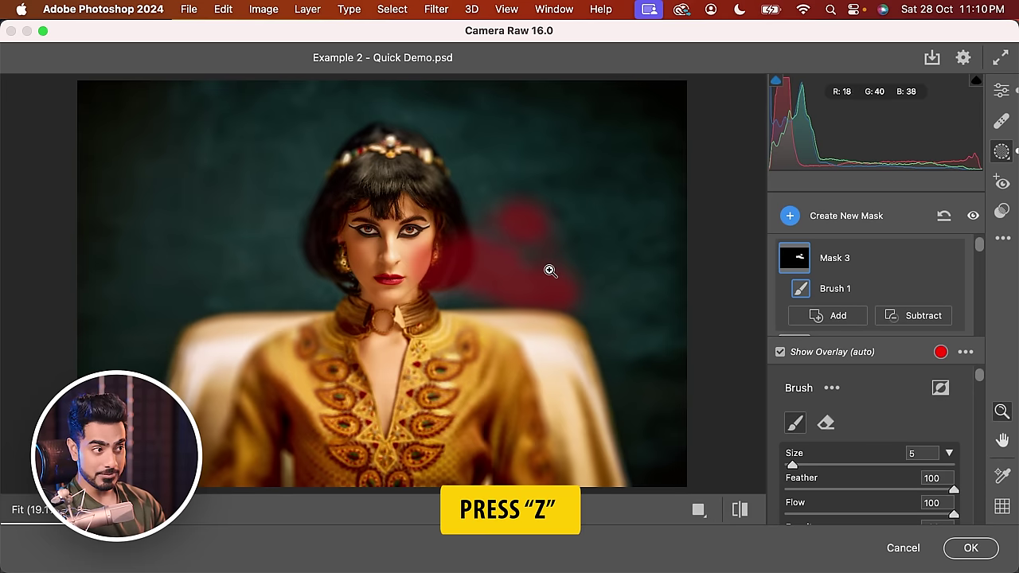
left_click_drag(487, 243, 565, 248)
key("k")
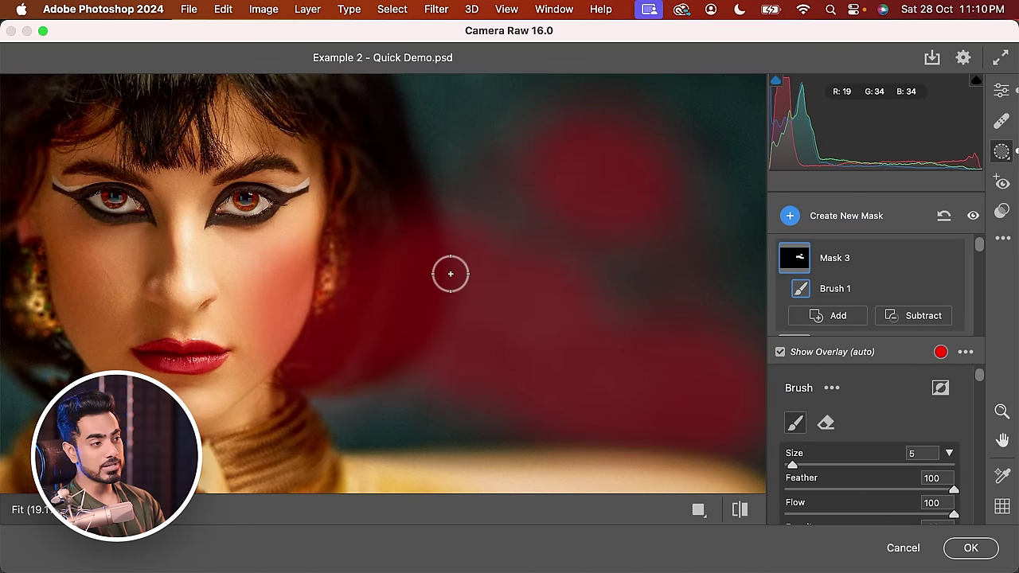
Zoom out from the portrait and back in with the Brush still active, and fit the whole photo in view
key("super+minus")
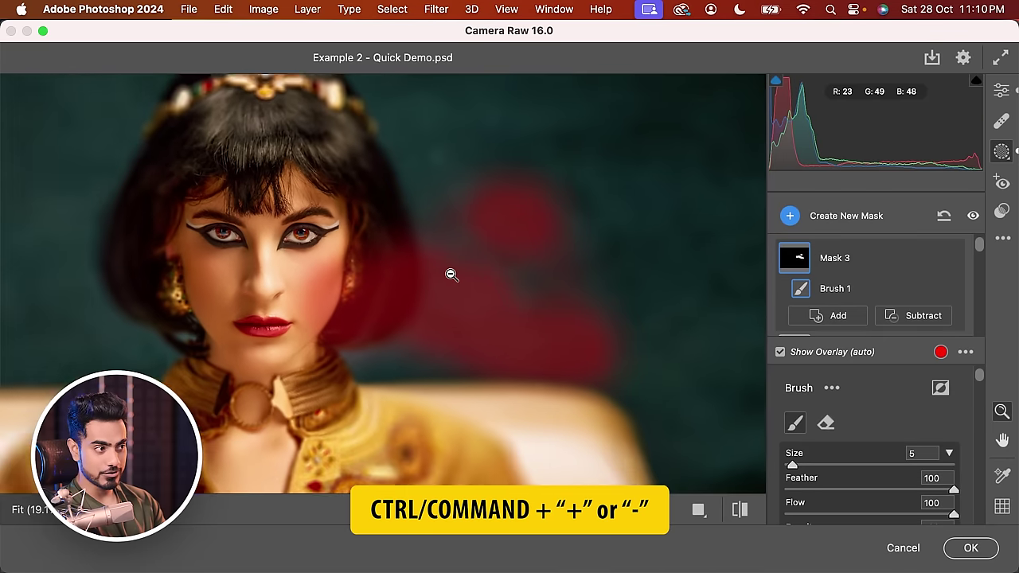
key("super+minus")
key("super+plus")
key("super+plus")
key("super+plus")
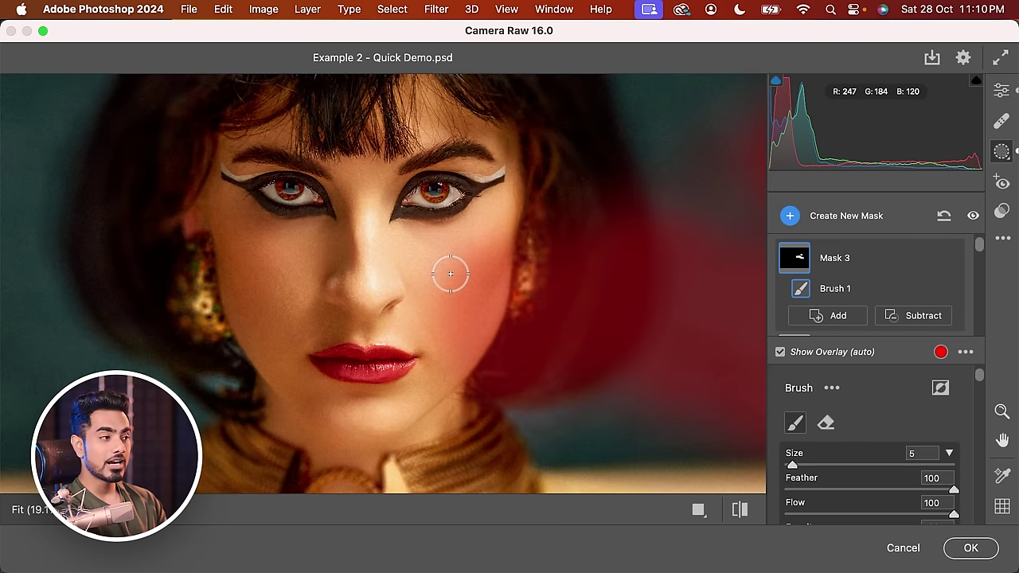
key("super+0")
key("super+0")
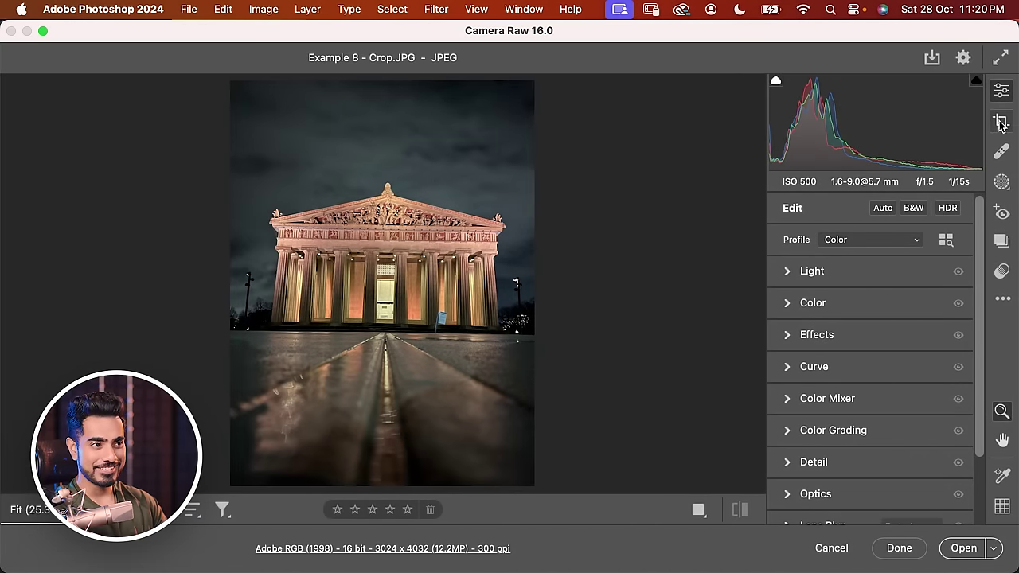
Straighten the temple photo to an angle of -0.80 along the temple's base, and tighten the locked crop to 2878 x 3837 pixels
left_click(1001, 124)
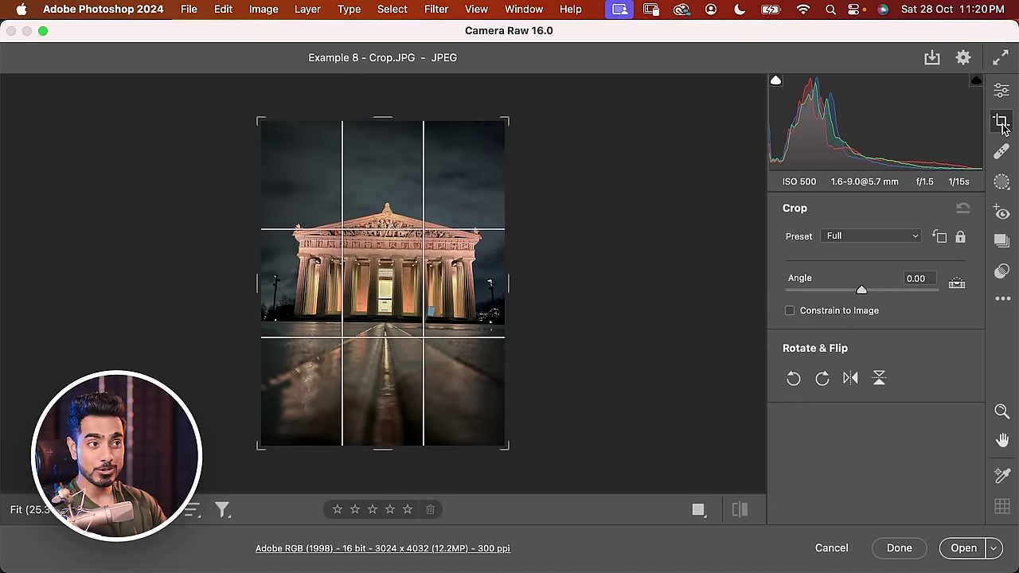
left_click(1001, 153)
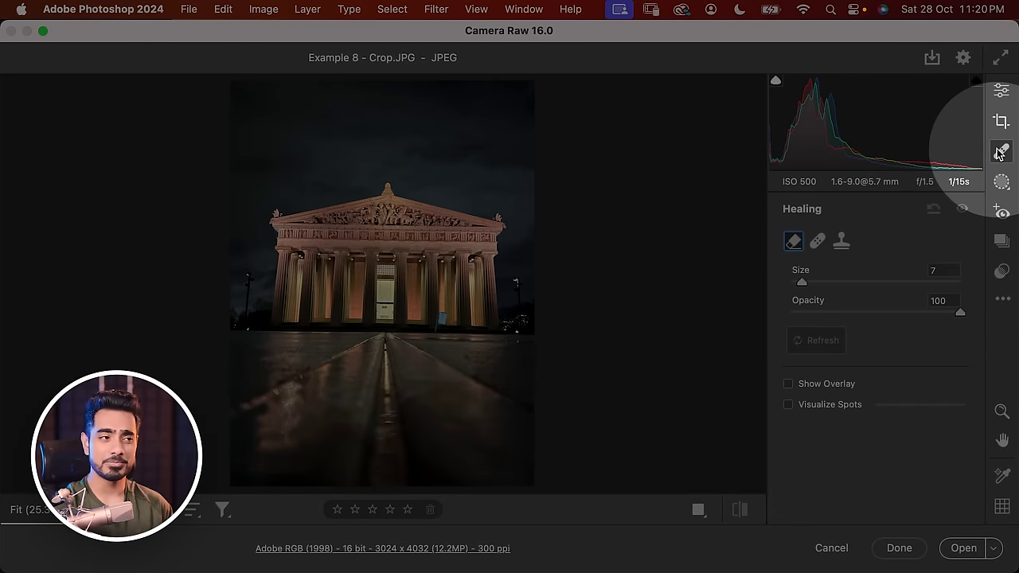
left_click(1001, 124)
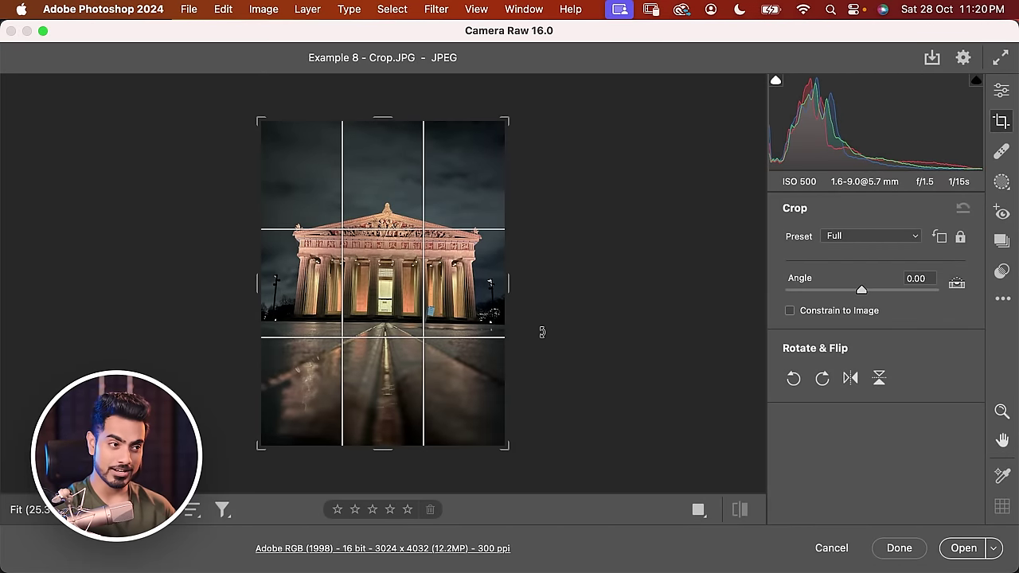
left_click(956, 284)
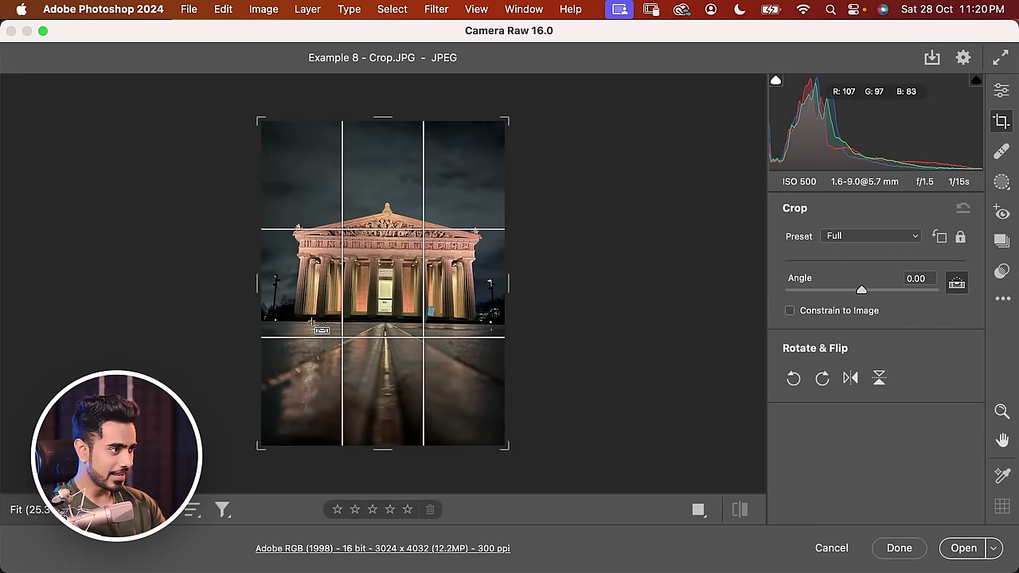
left_click_drag(423, 313, 492, 326)
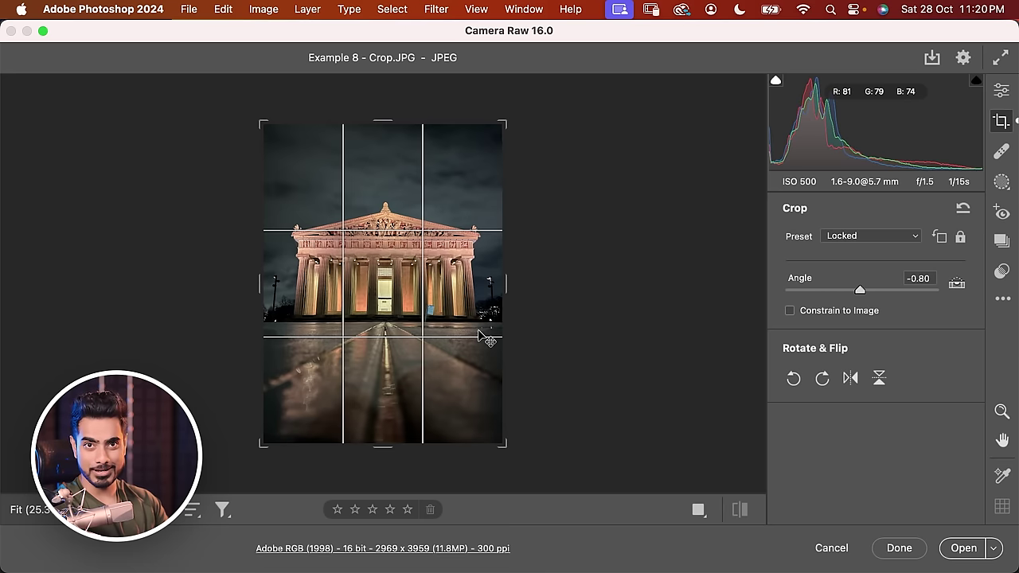
mouse_move(385, 443)
left_mouse_down()
mouse_move(386, 432)
mouse_move(390, 444)
left_mouse_up()
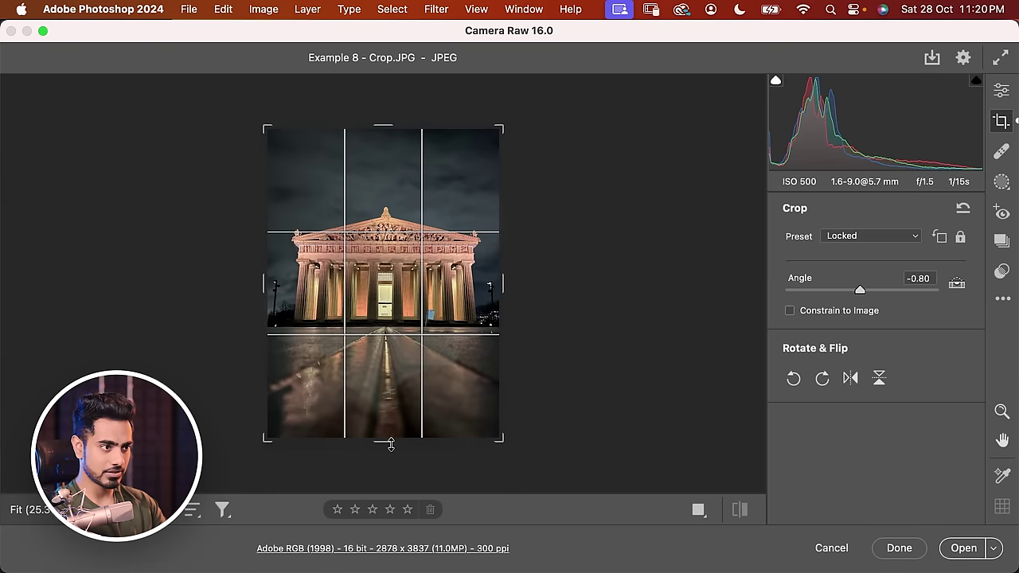
Try rotating the temple photo clockwise and back, and flipping it horizontally and back
left_click(823, 380)
left_click(794, 380)
left_click(851, 380)
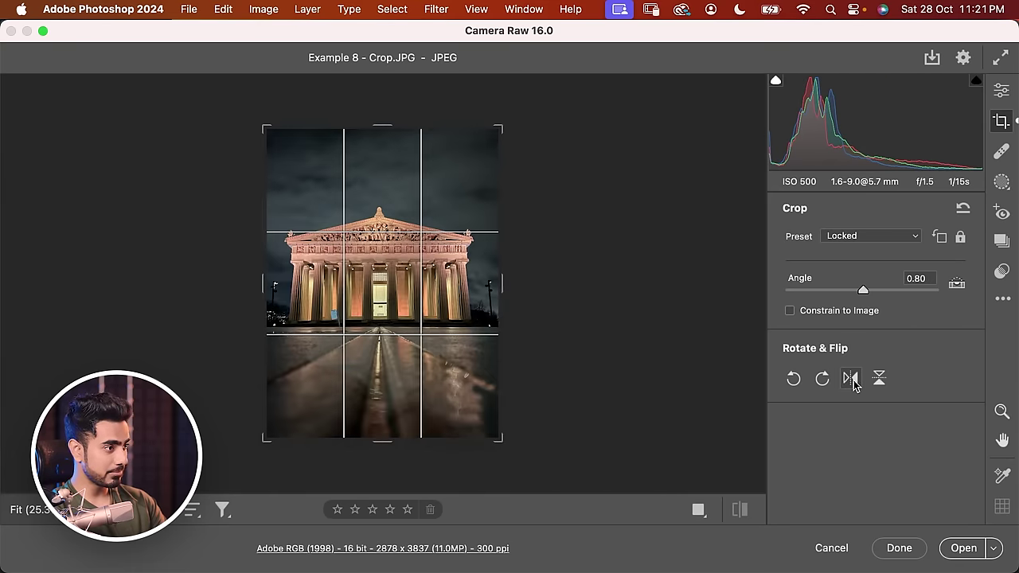
left_click(851, 380)
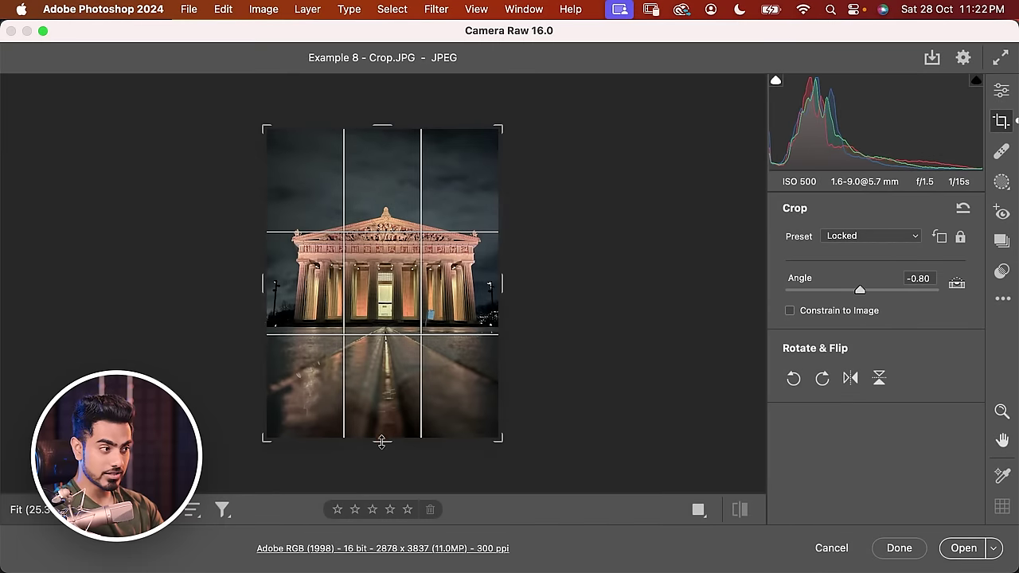
Tighten the locked crop to 2782 x 3709 pixels, and with its aspect ratio unlocked increase the height to 3976 pixels
mouse_move(381, 442)
left_mouse_down()
mouse_move(381, 482)
mouse_move(382, 418)
mouse_move(388, 437)
left_mouse_up()
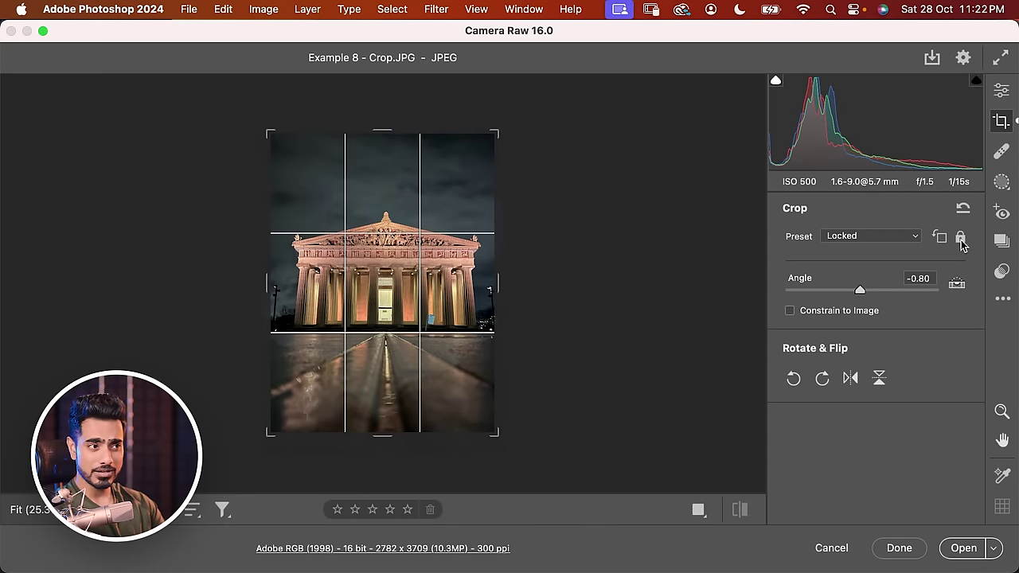
left_click_drag(383, 435, 387, 450)
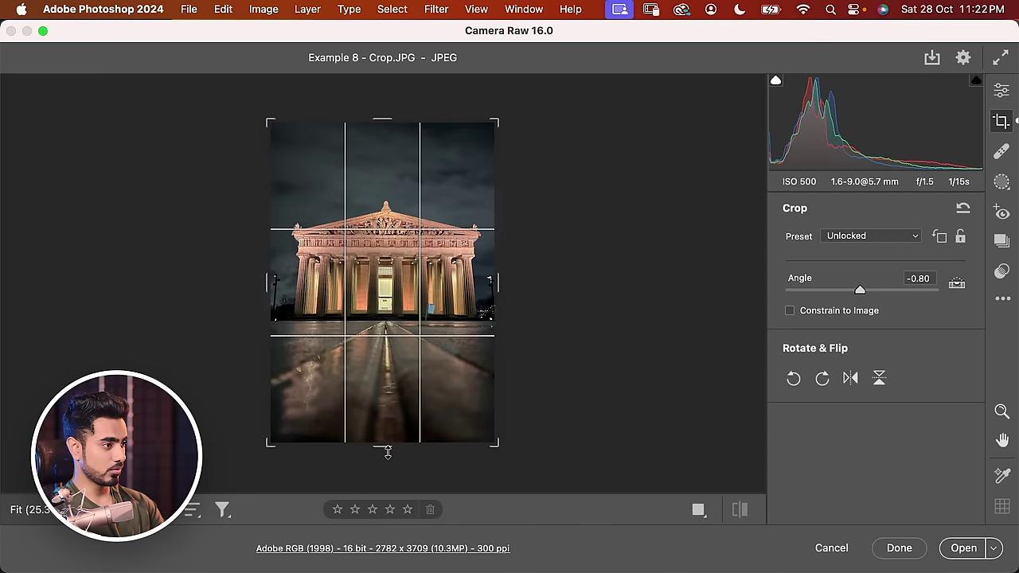
mouse_move(513, 278)
left_mouse_down()
mouse_move(468, 278)
mouse_move(512, 281)
left_mouse_up()
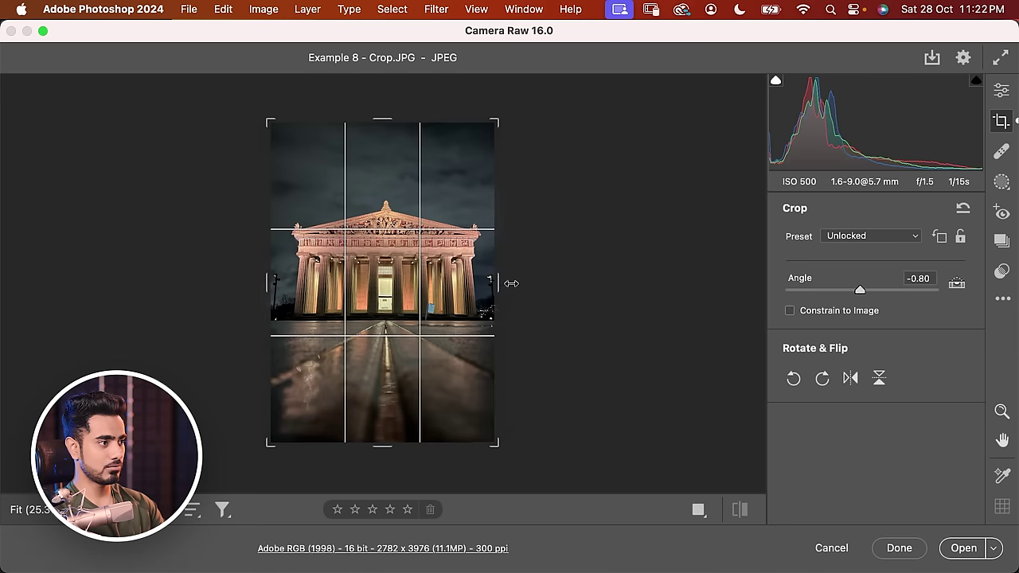
Try the 1 x 1 crop preset on the temple photo, and return to a locked crop of 2966 x 3955 pixels with angle -0.84
left_click(867, 238)
left_click(861, 260)
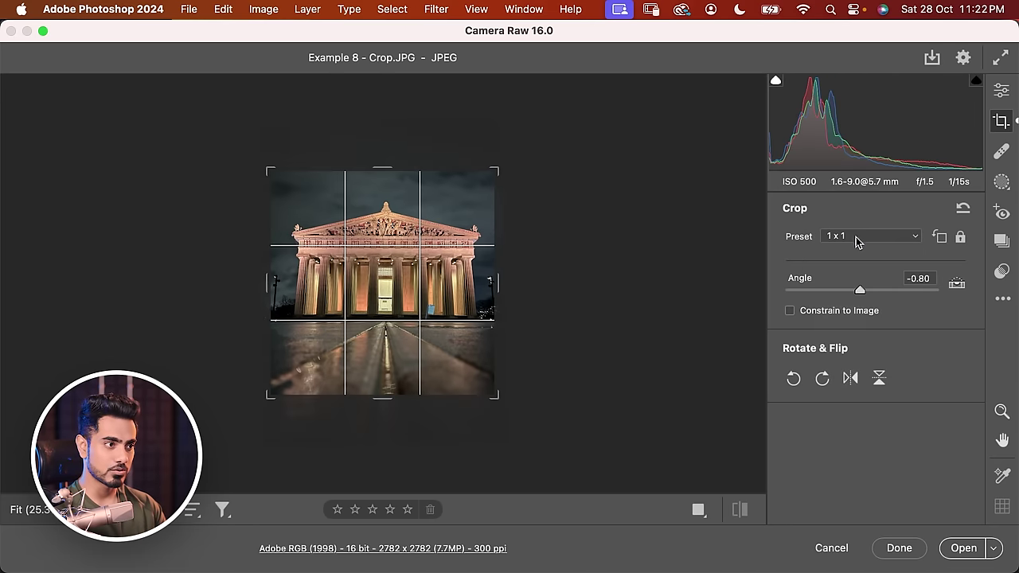
left_click(858, 240)
left_click(864, 252)
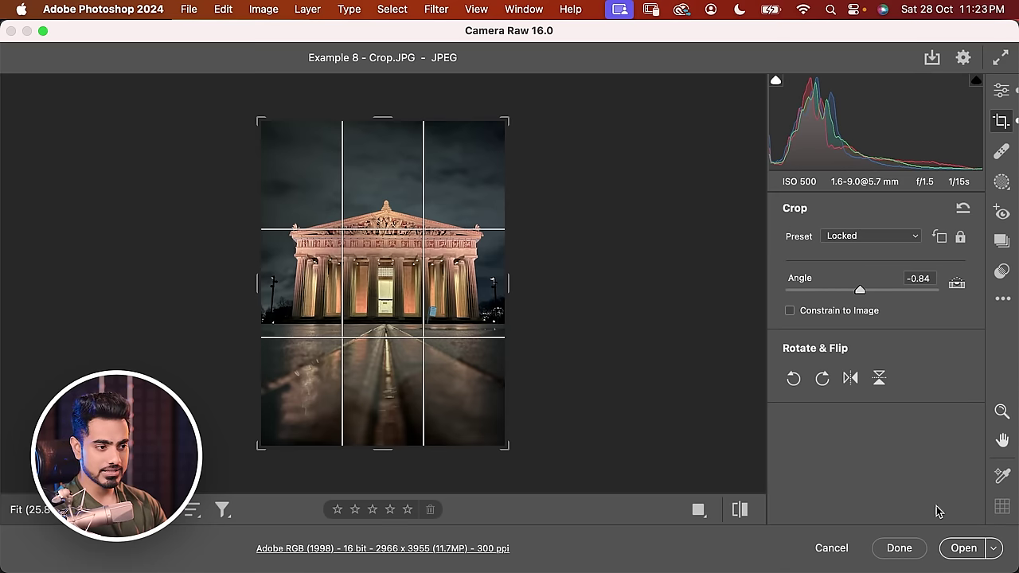
With the temple photo opened in Photoshop, convert Layer 1 for Smart Filters and start the Camera Raw Filter on it
left_click(963, 548)
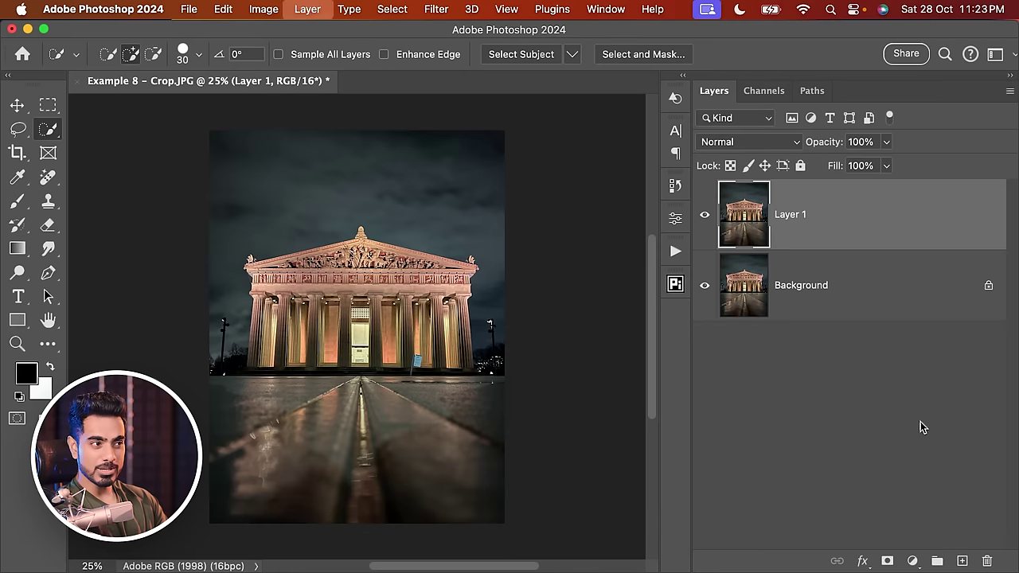
left_click(433, 11)
left_click(478, 59)
left_click(498, 254)
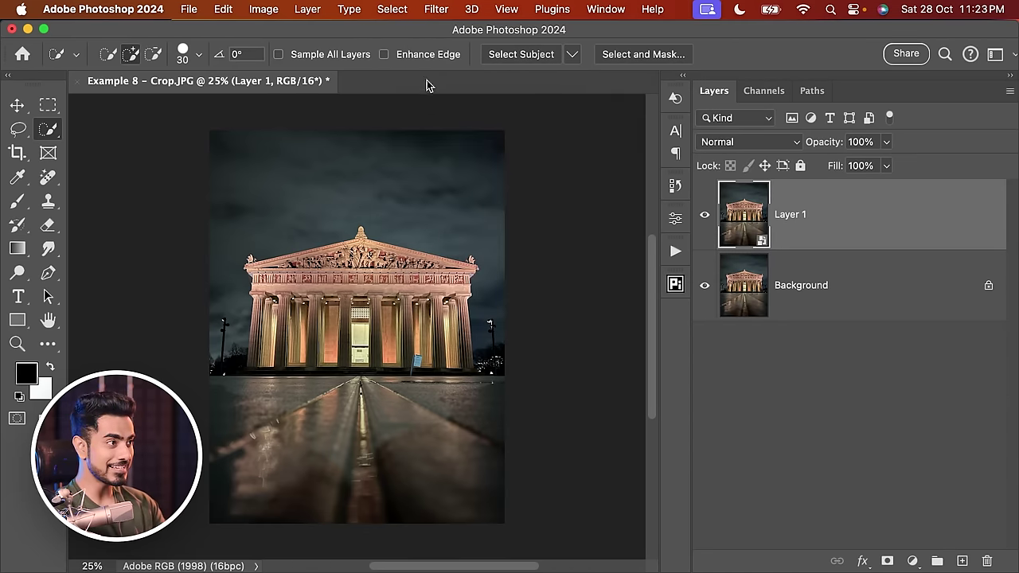
left_click(437, 12)
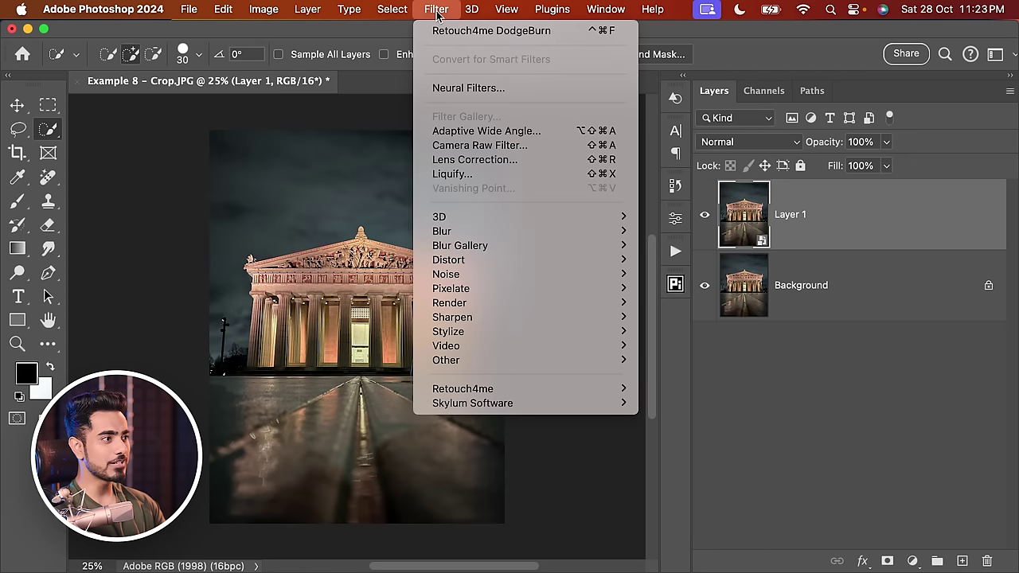
left_click(479, 146)
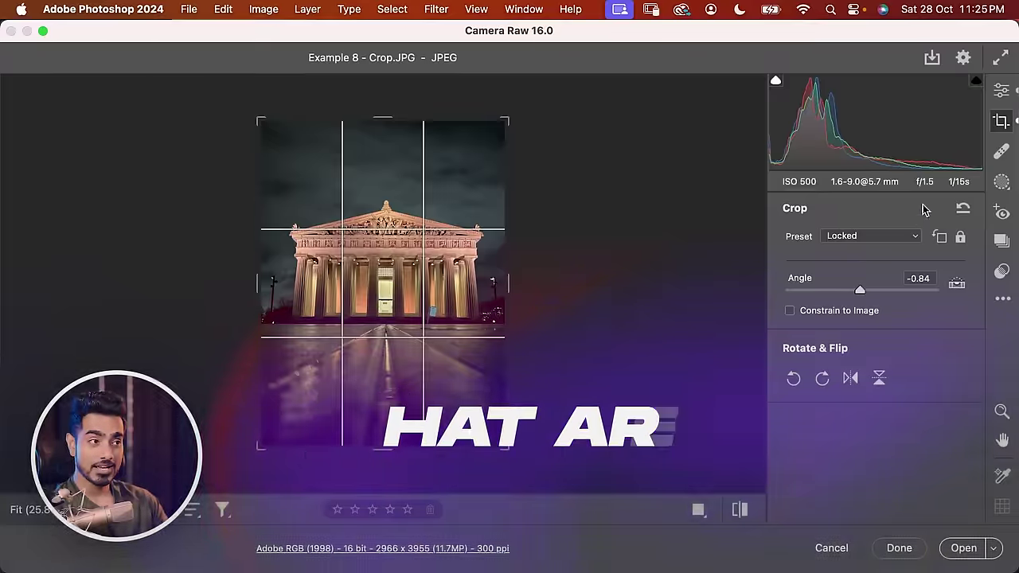
Set the temple photo's Contrast to +37, and in the Color Mixer set the saturation of Reds to -56 and Oranges to +58
left_click(999, 97)
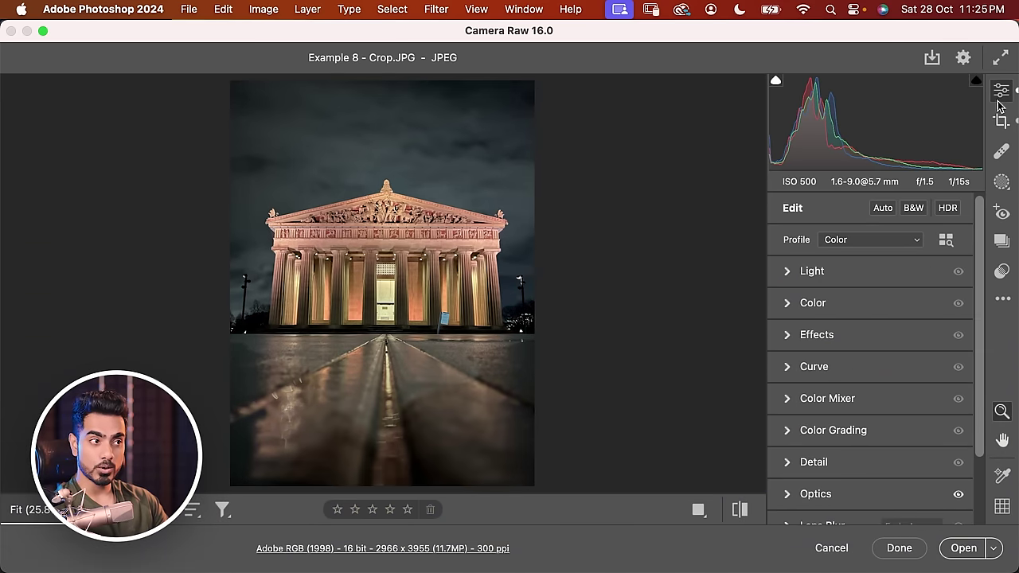
left_click(797, 273)
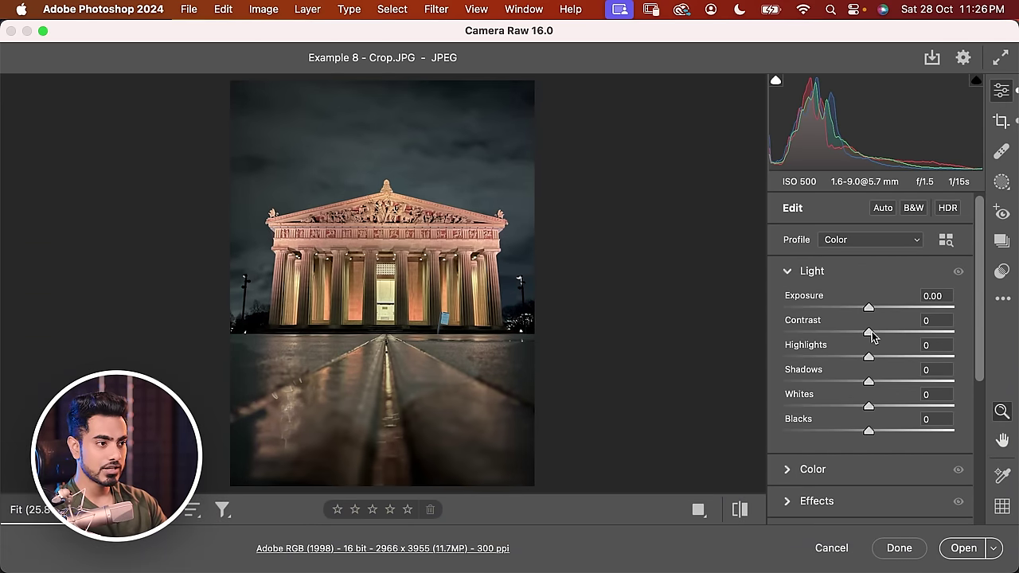
left_click_drag(868, 333, 900, 332)
scroll(963, 271, "down", 5)
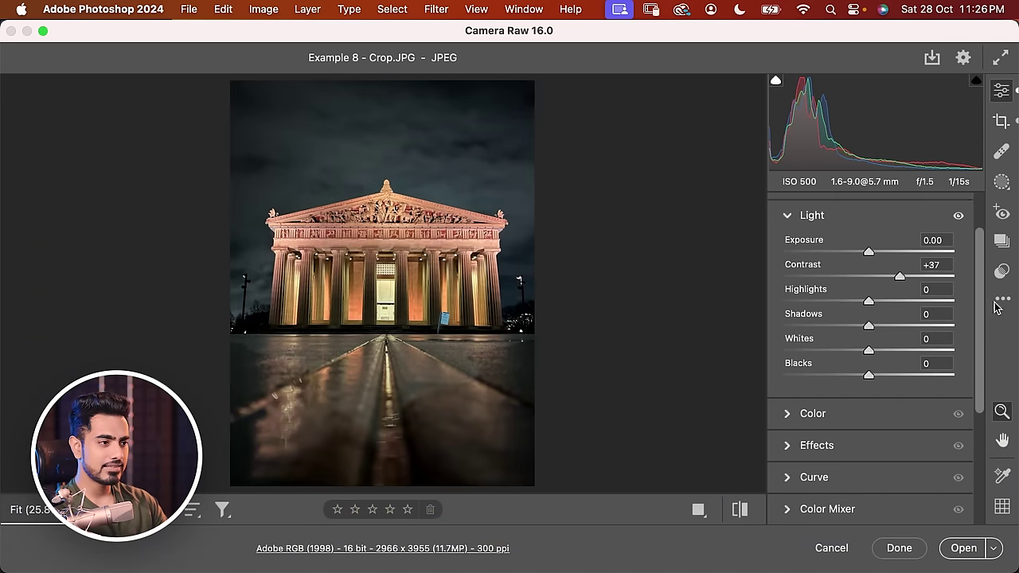
left_click(788, 318)
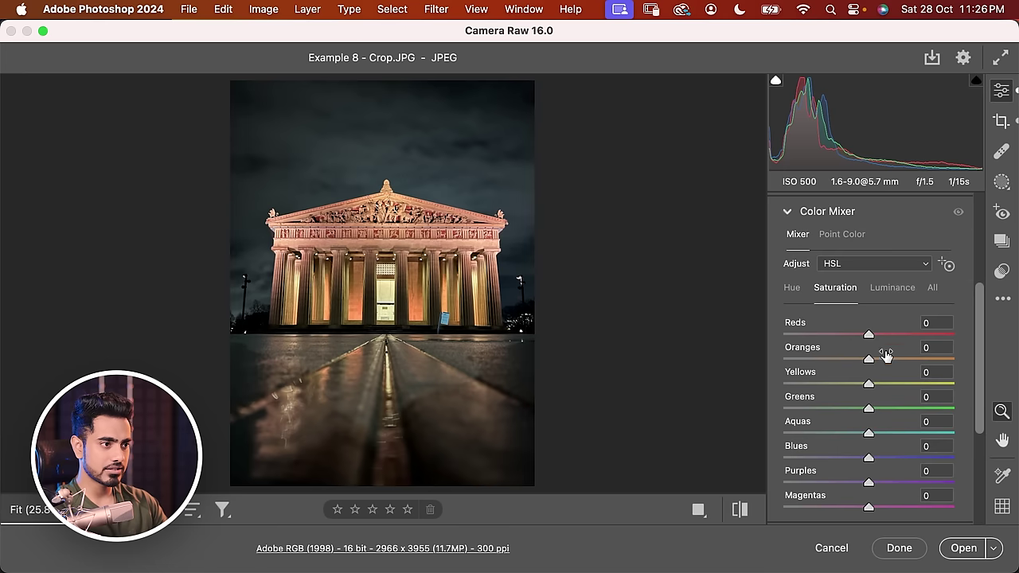
left_click_drag(826, 345, 918, 362)
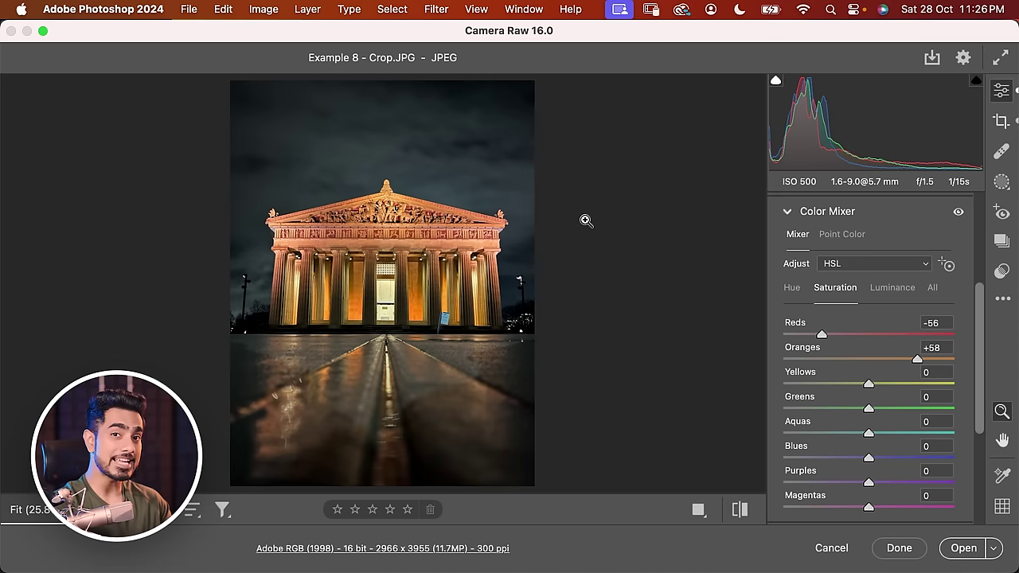
Save the current temple edit as a snapshot named "Colorful"
left_click(1001, 242)
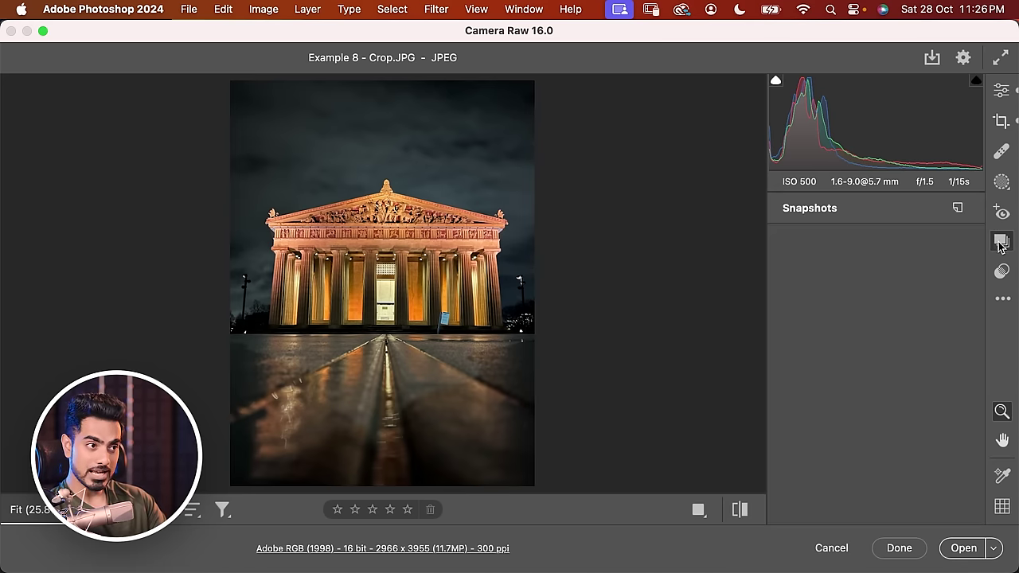
left_click(957, 208)
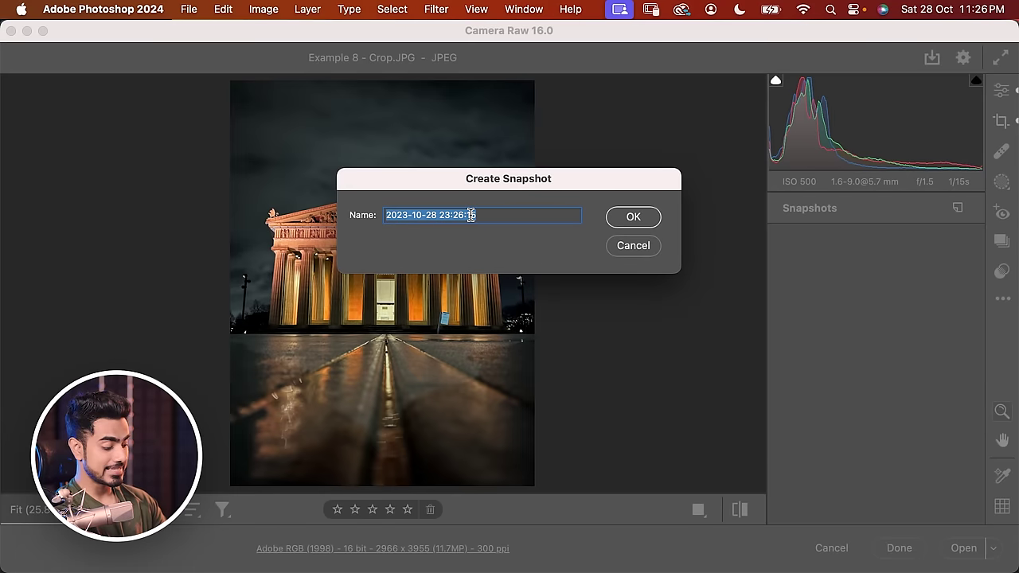
type("Colorful")
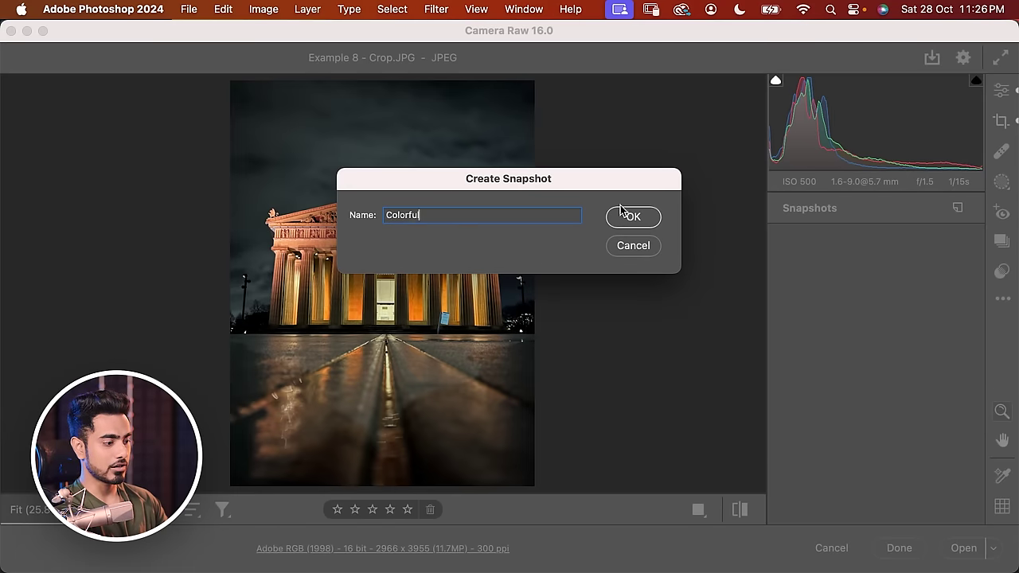
left_click(644, 217)
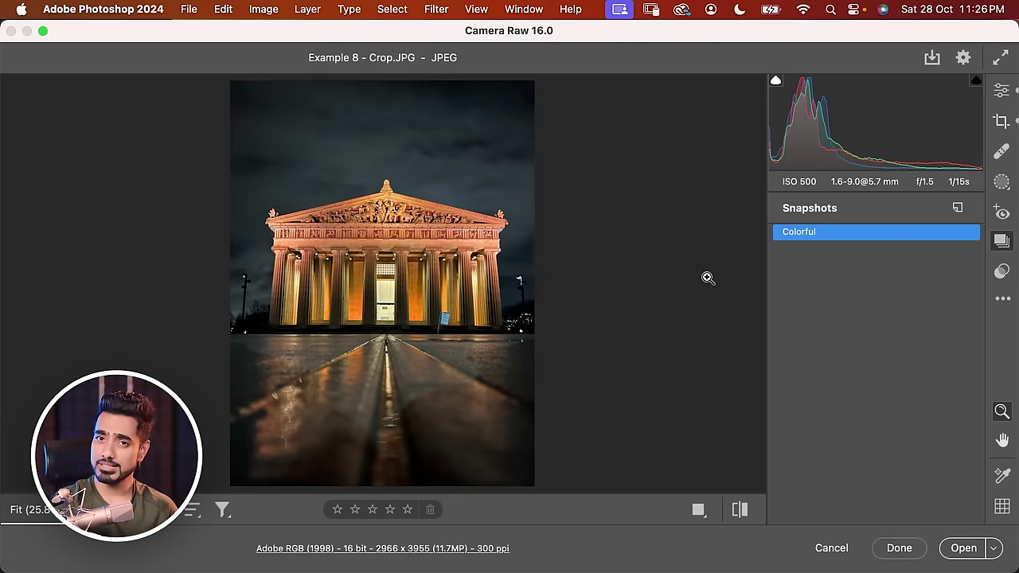
Change the temple photo's profile to Monochrome and raise the Contrast to +68
left_click(1001, 93)
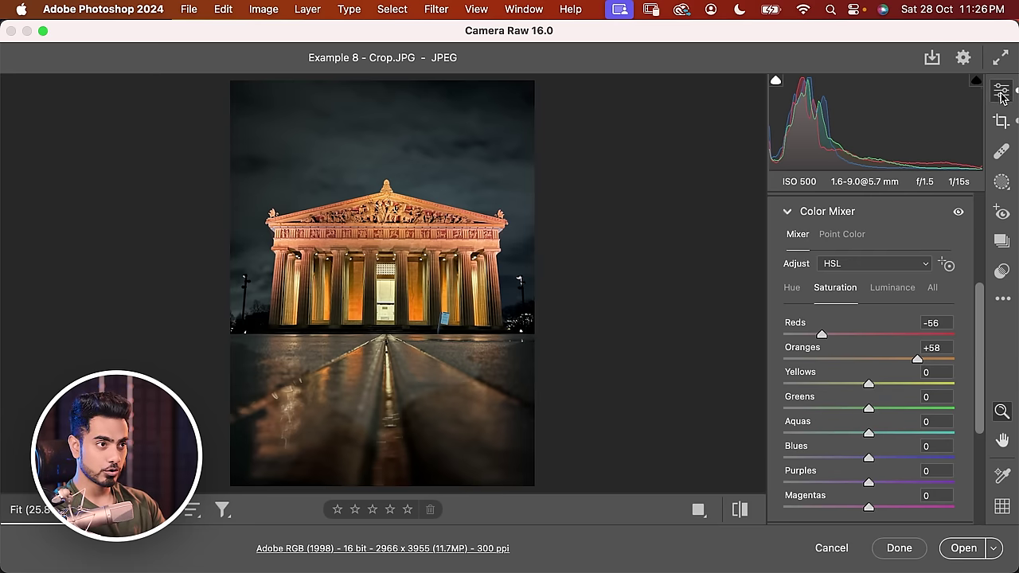
scroll(955, 239, "up", 5)
left_click(873, 240)
left_click(870, 253)
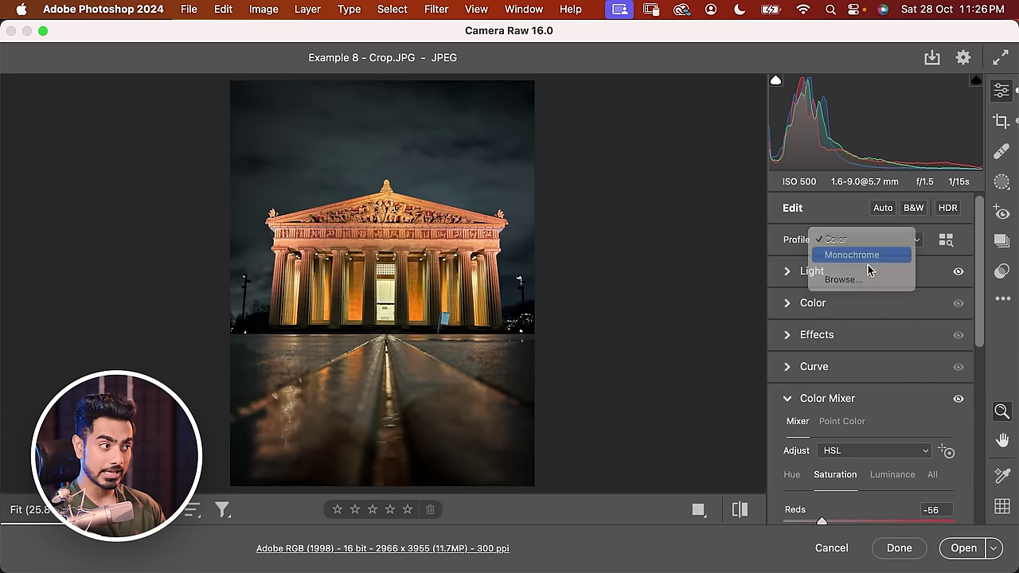
left_click(787, 271)
left_click_drag(907, 334, 933, 334)
Raise the Clarity of the monochrome temple photo to +47 in the effects settings
scroll(875, 350, "down", 3)
left_click(788, 388)
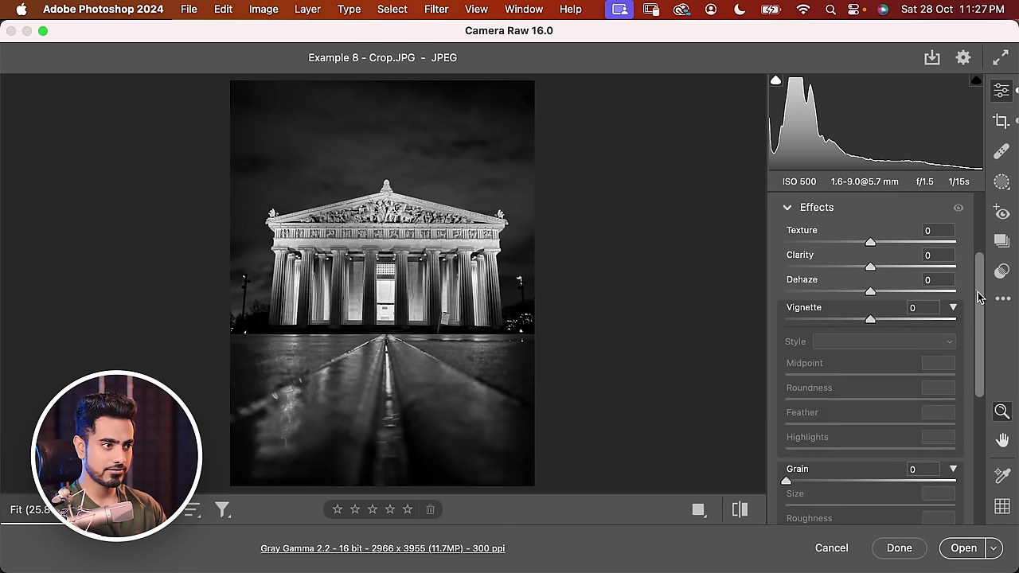
left_click_drag(874, 267, 912, 268)
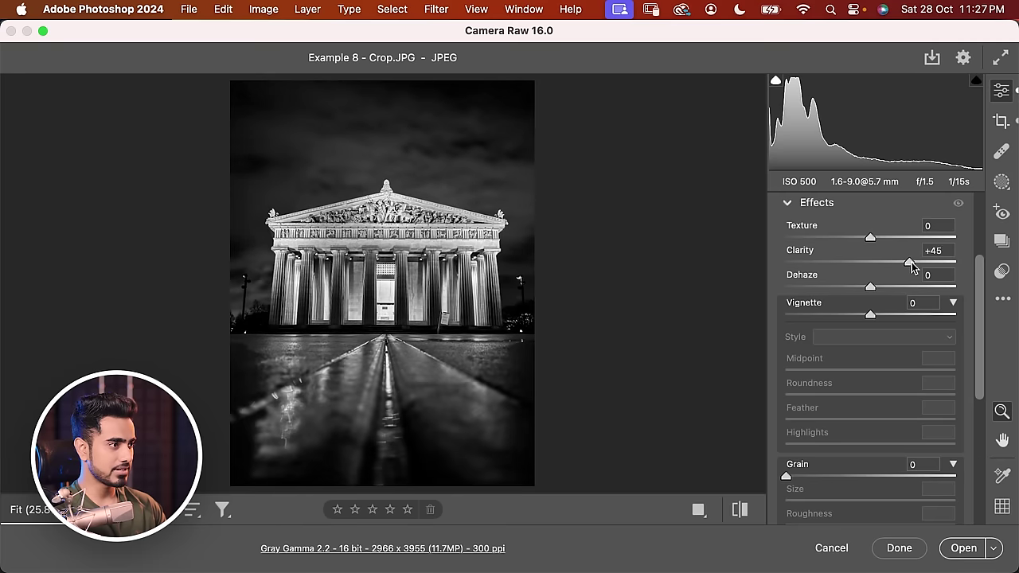
Set the monochrome temple photo's Exposure to -0.60, Highlights to +18, Shadows to +35 and Whites to +48
scroll(876, 263, "up", 3)
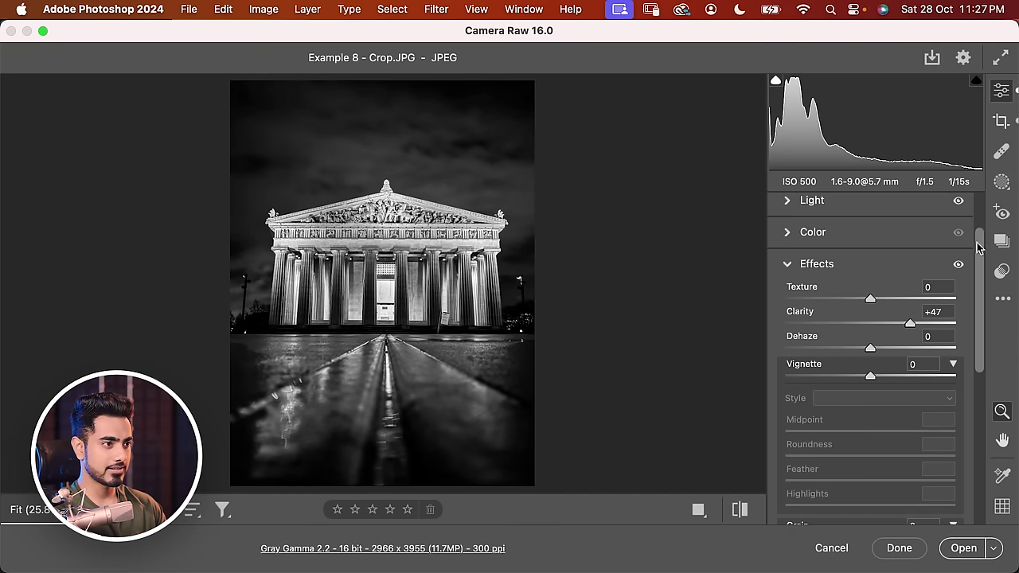
left_click(788, 213)
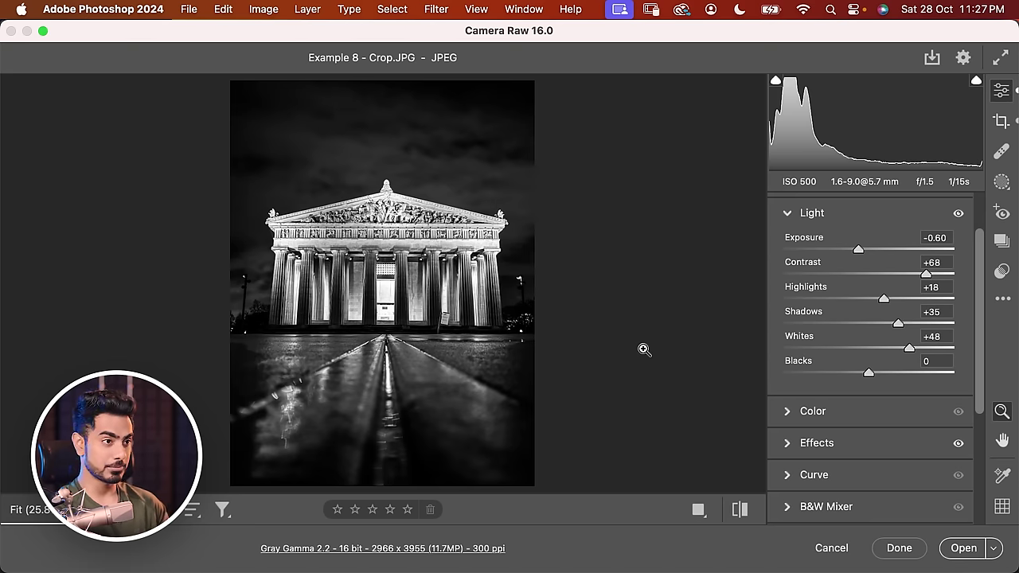
key("shift")
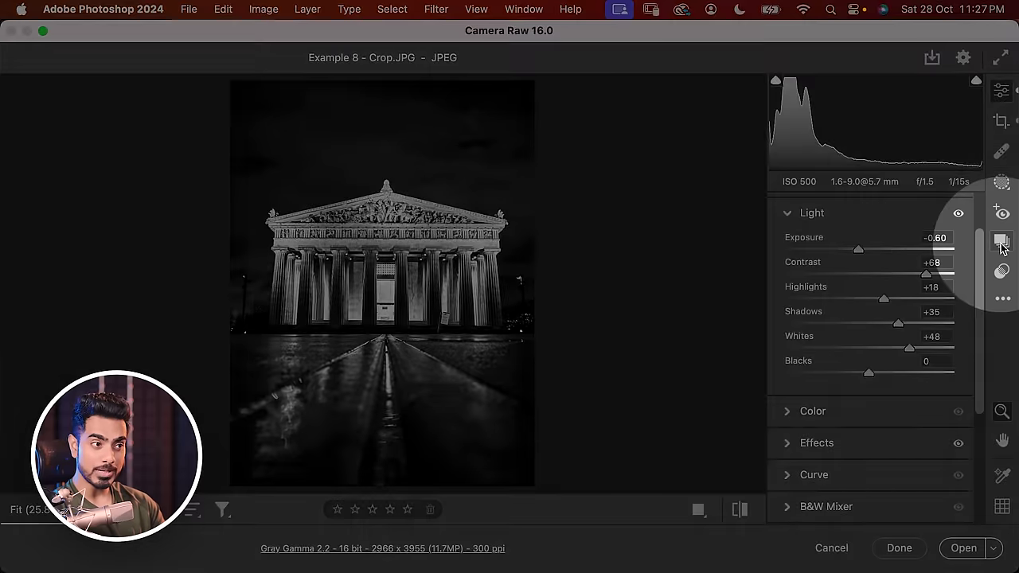
Save the black-and-white temple edit as a second snapshot named "BNW"
left_click(1000, 244)
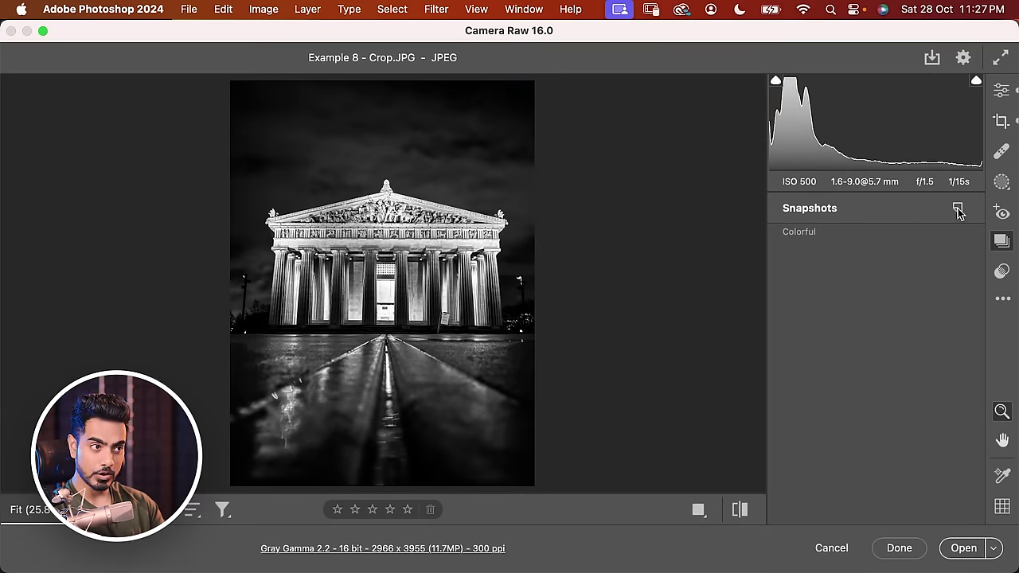
left_click(957, 210)
type("BNW")
left_click(654, 223)
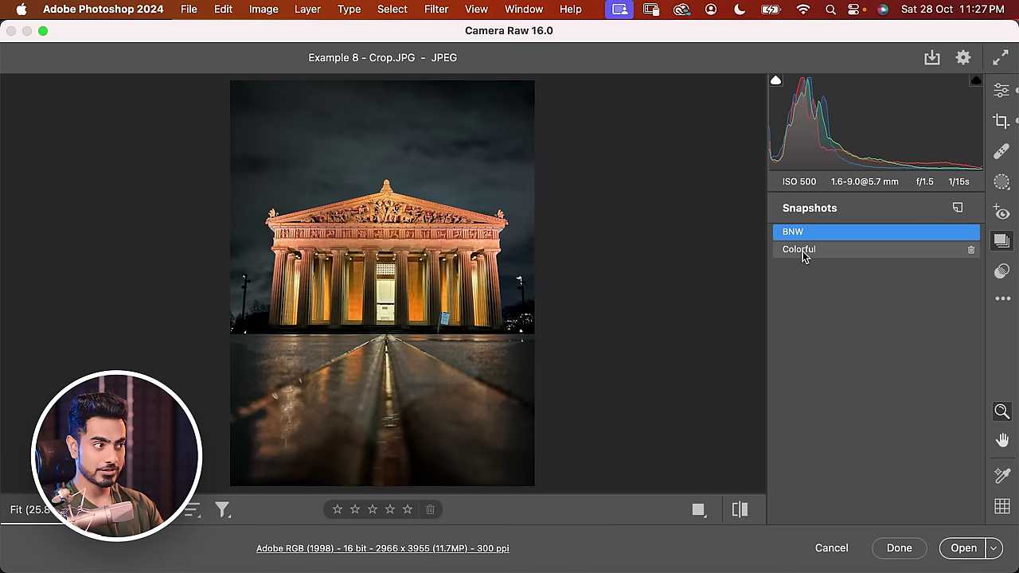
Switch between the Colorful and BNW snapshots, and finish the Camera Raw edit with Colorful applied
left_click(798, 251)
left_click(794, 234)
left_click(798, 250)
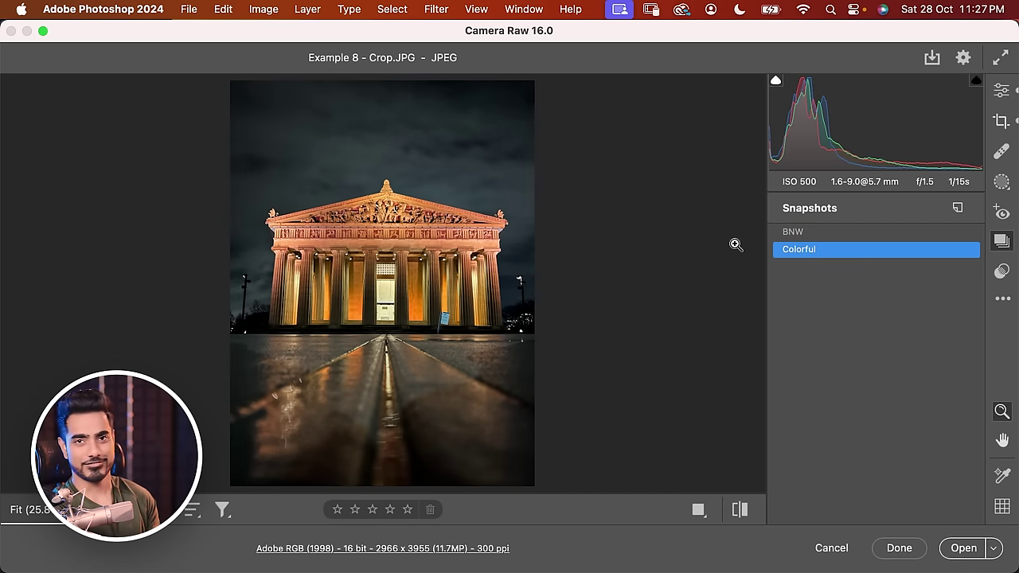
left_click(899, 548)
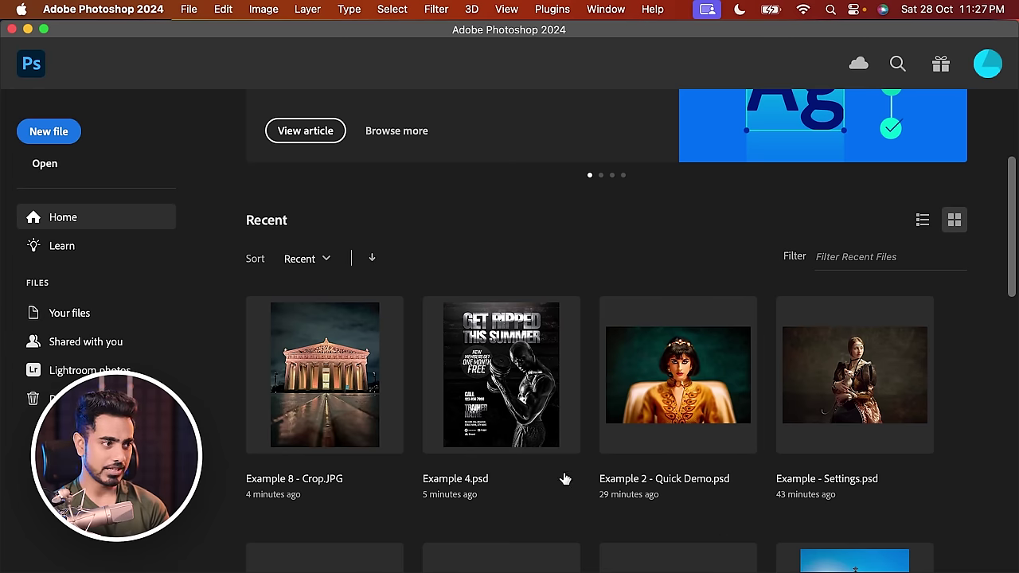
Reopen Example 8 - Crop.JPG from the Examples folder in Finder, and show its saved snapshots
left_click(255, 550)
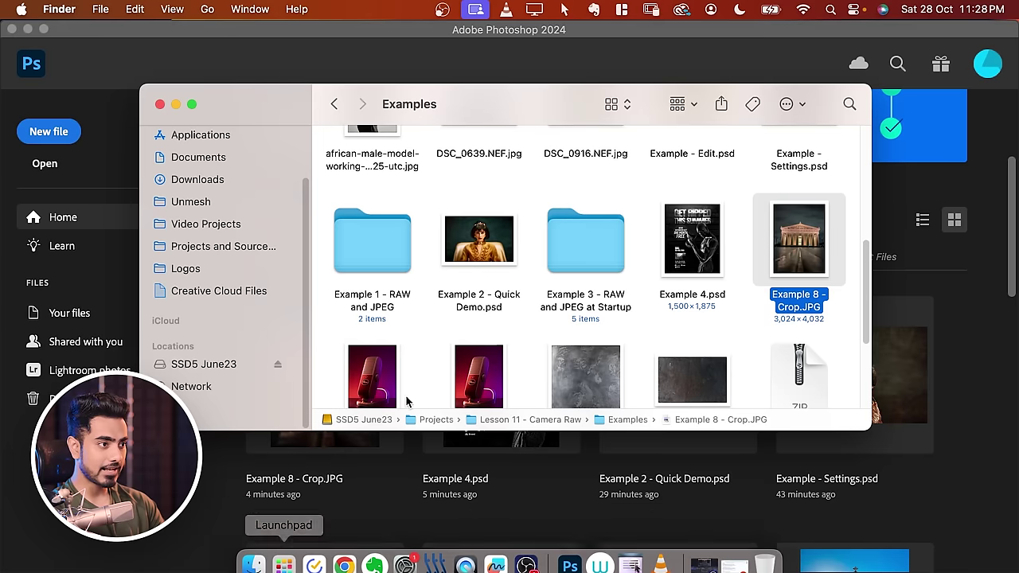
left_click_drag(779, 257, 946, 322)
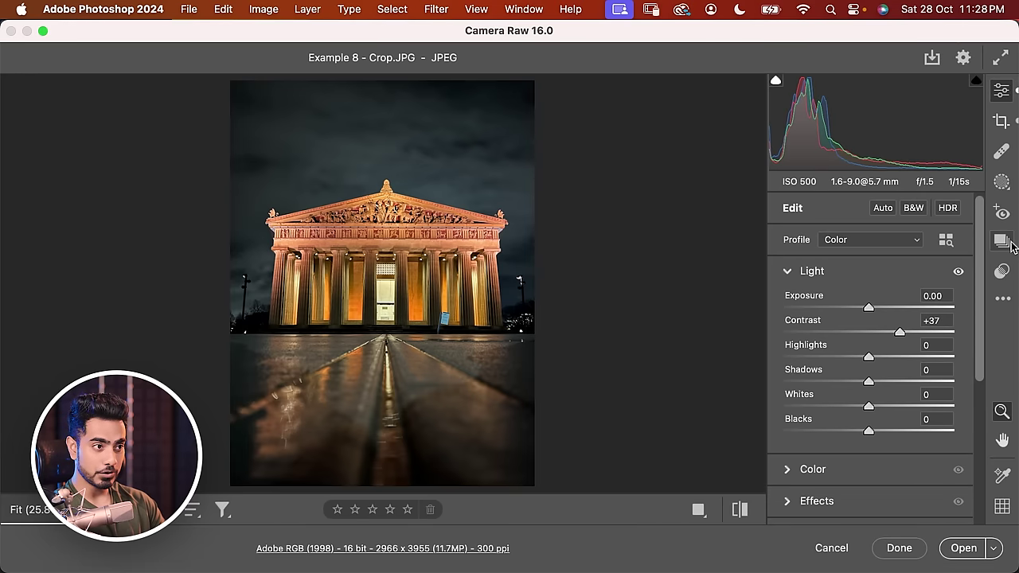
left_click(996, 242)
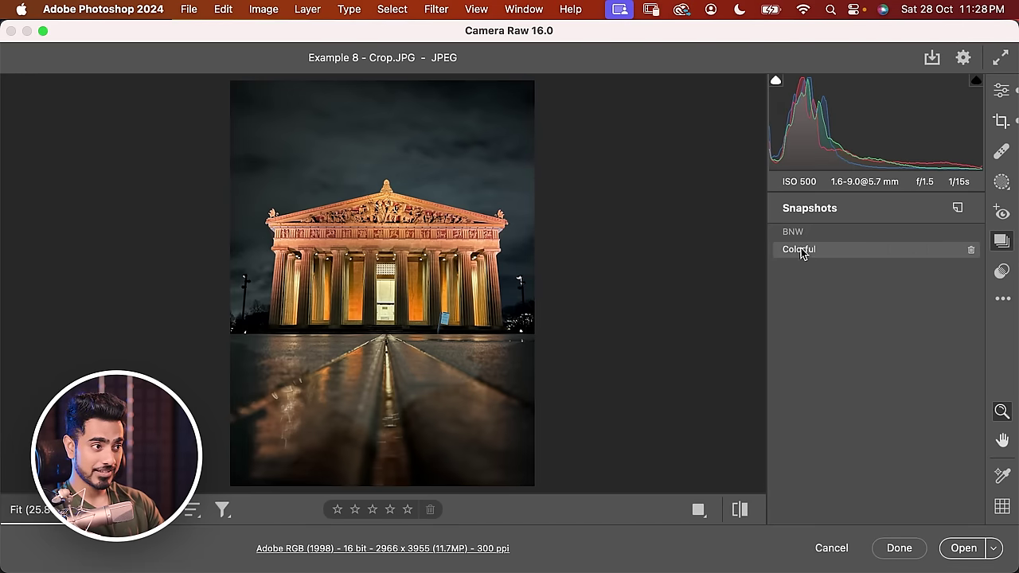
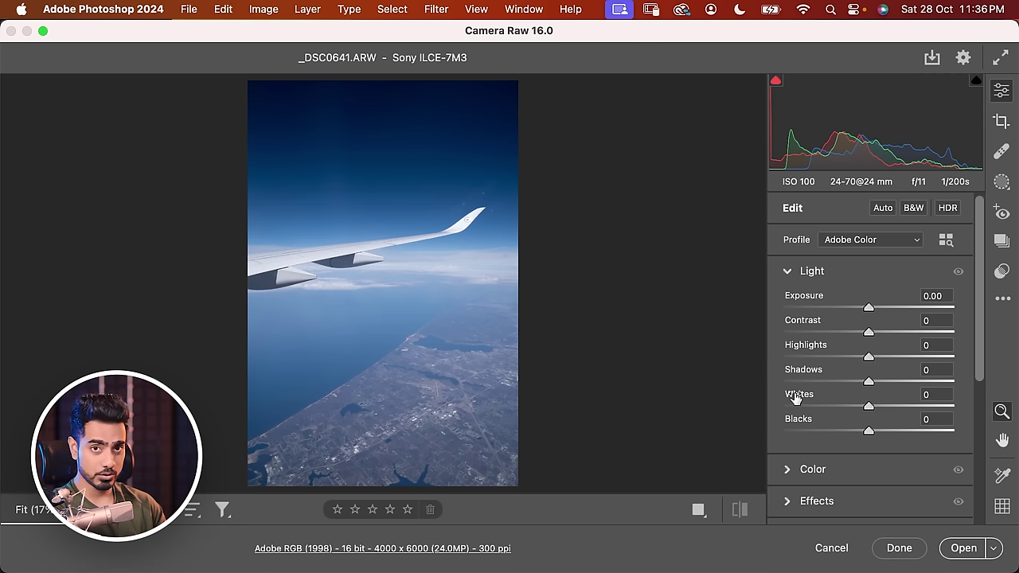
Remove the airplane wing from the aerial photo by painting over it with Healing's Remove tool at size 12 and opacity 100
mouse_move(796, 398)
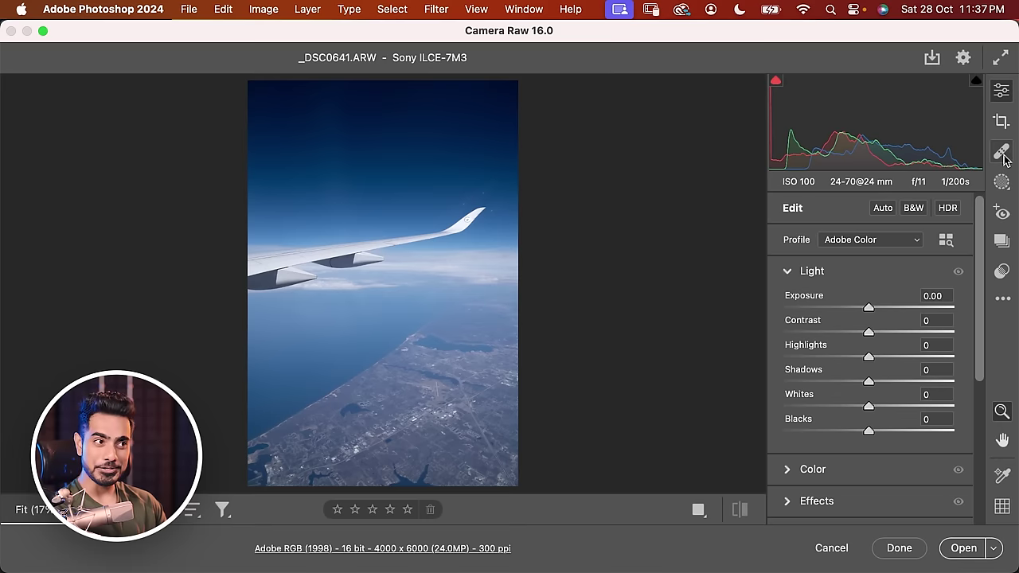
left_click(1002, 154)
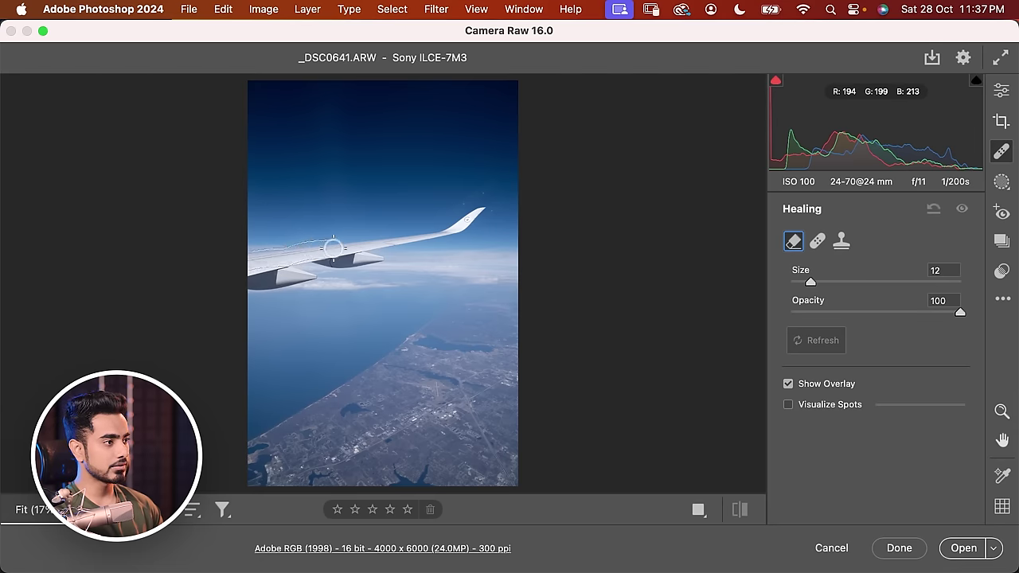
mouse_move(333, 248)
left_mouse_down()
mouse_move(431, 237)
mouse_move(485, 206)
mouse_move(348, 261)
mouse_move(380, 257)
mouse_move(317, 261)
mouse_move(274, 271)
mouse_move(319, 277)
mouse_move(261, 284)
left_mouse_up()
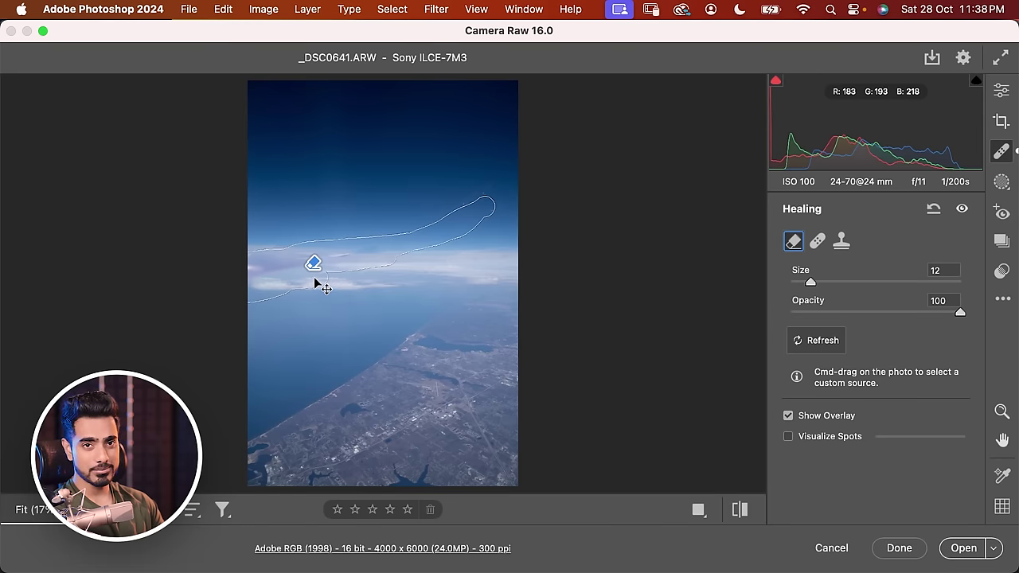
Refresh the wing removal for another variation, and switch the wing area to the Heal tool
left_click(820, 343)
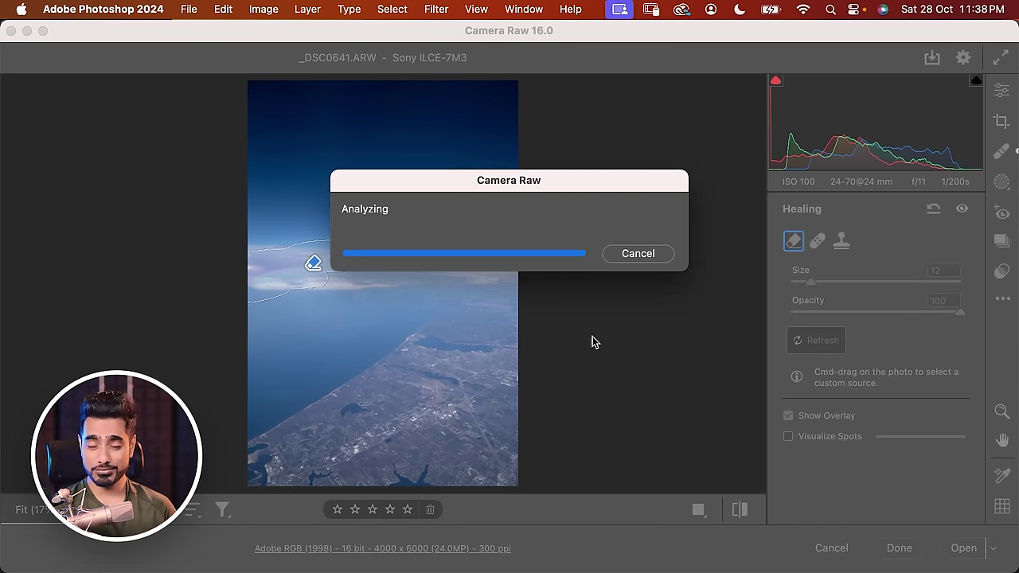
left_click(818, 243)
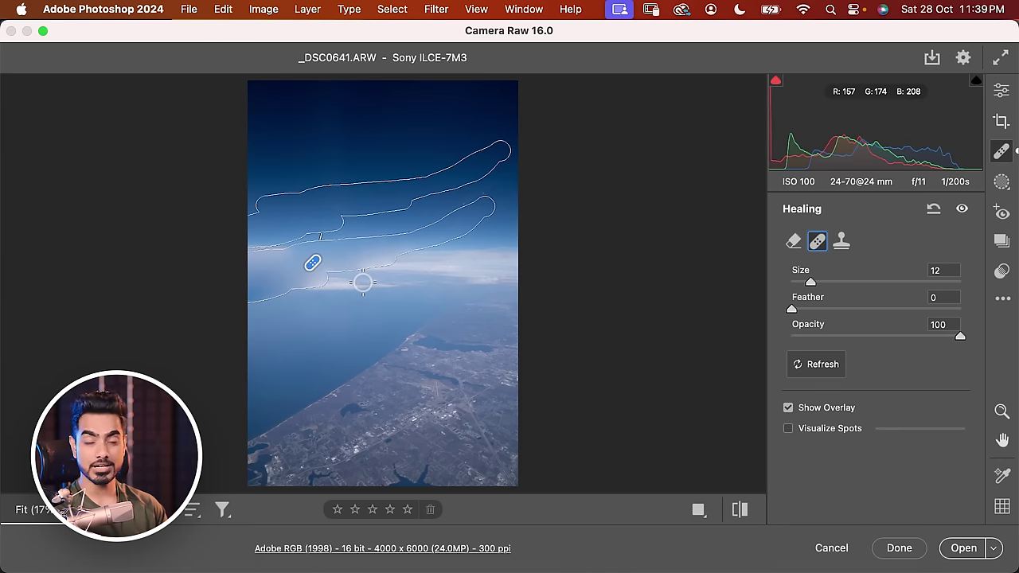
Try Heal on the wing area with the clouds as source and Clone with the land as source, and delete the correction
mouse_move(308, 201)
left_mouse_down()
mouse_move(409, 199)
mouse_move(478, 255)
mouse_move(470, 284)
mouse_move(473, 269)
mouse_move(355, 306)
mouse_move(330, 303)
mouse_move(330, 285)
mouse_move(414, 280)
left_mouse_up()
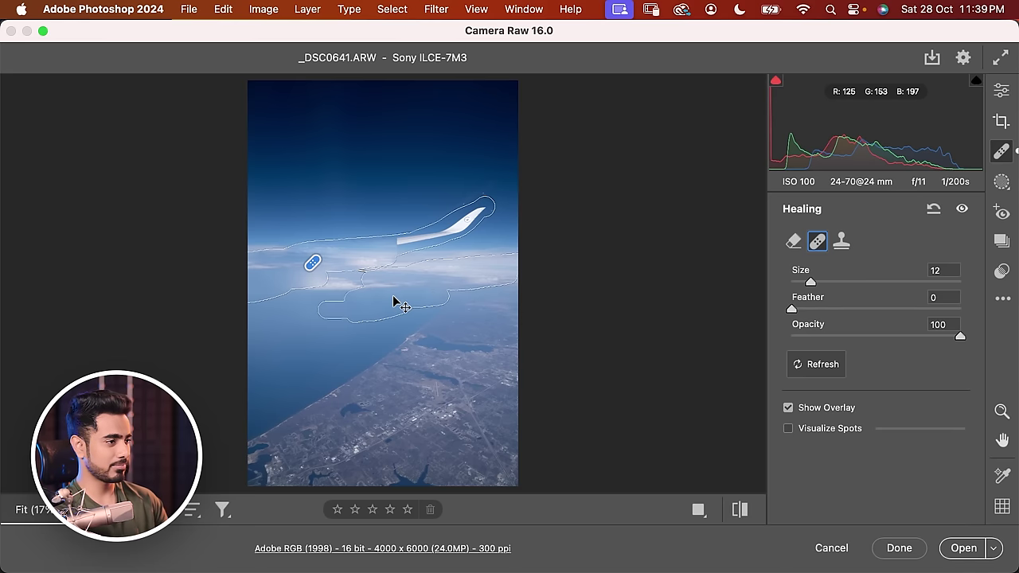
left_click(844, 248)
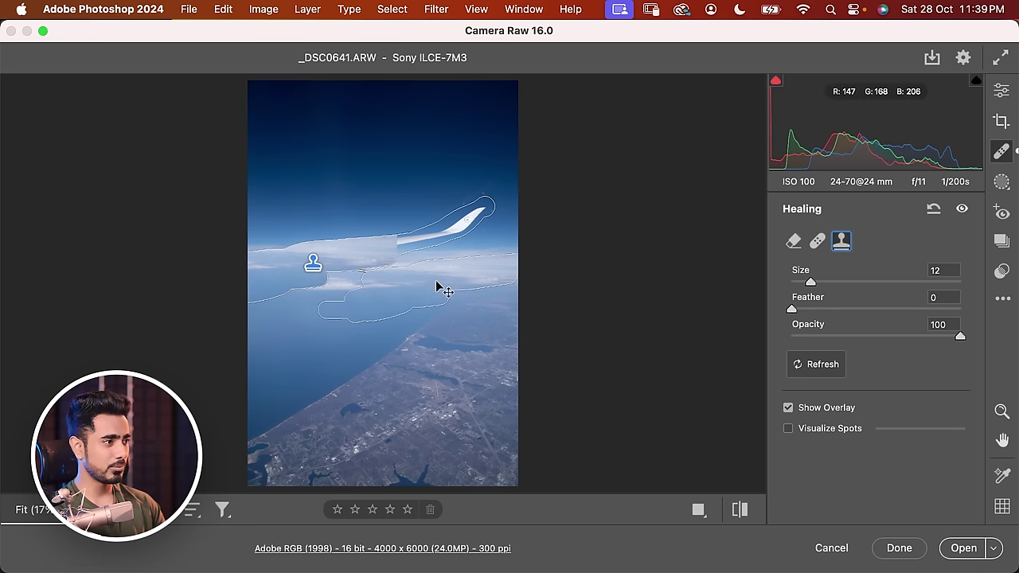
mouse_move(439, 289)
left_mouse_down()
mouse_move(368, 143)
mouse_move(402, 182)
mouse_move(347, 343)
mouse_move(437, 280)
mouse_move(419, 418)
mouse_move(439, 457)
mouse_move(449, 406)
left_mouse_up()
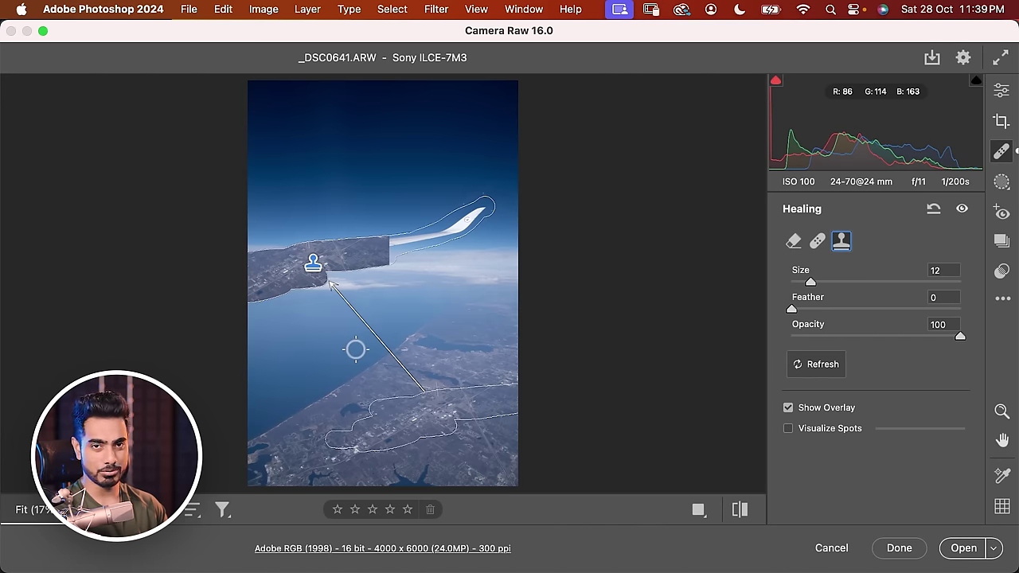
mouse_move(791, 309)
left_mouse_down()
mouse_move(968, 298)
mouse_move(732, 339)
left_mouse_up()
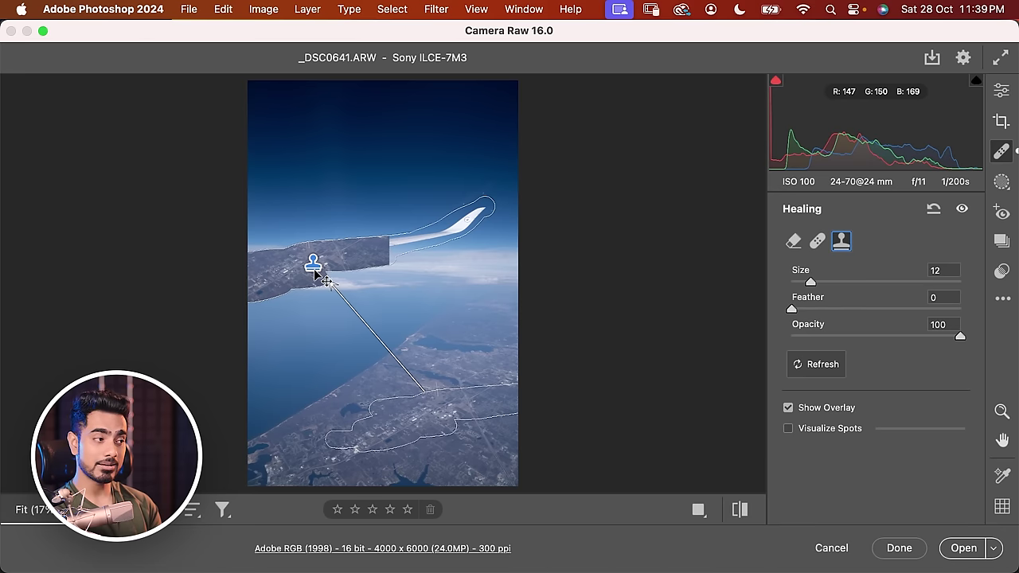
key("BackSpace")
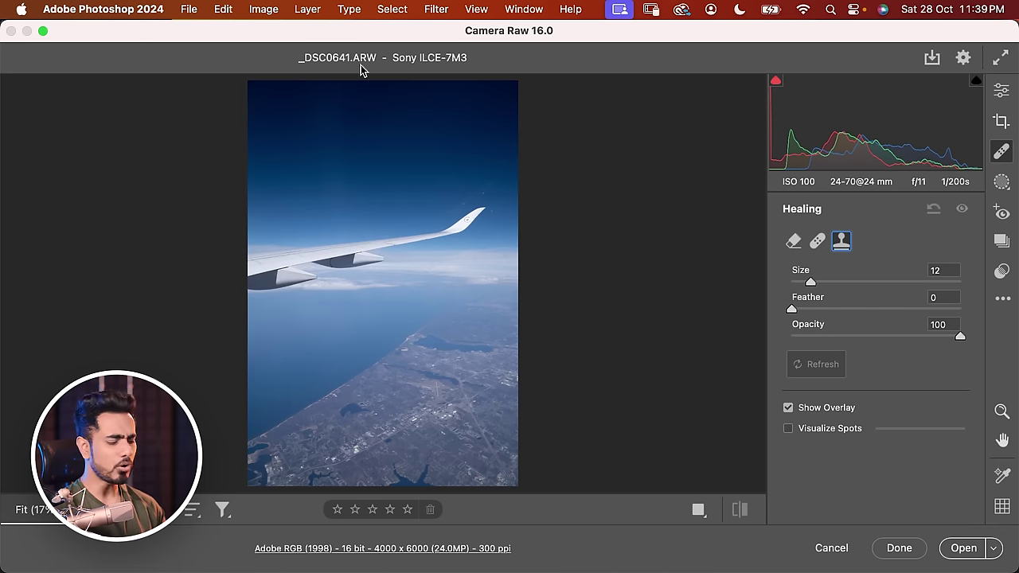
Turn on Visualize Spots for the sky above the wing, with its threshold at maximum
key("super+equal")
key("super+equal")
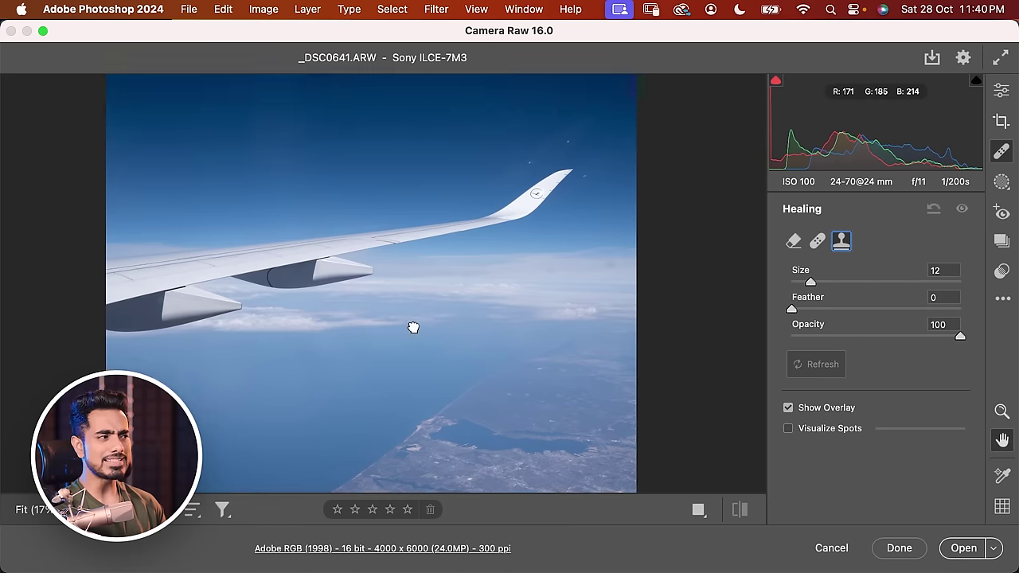
scroll(563, 280, "up", 3)
left_click_drag(333, 221, 295, 278)
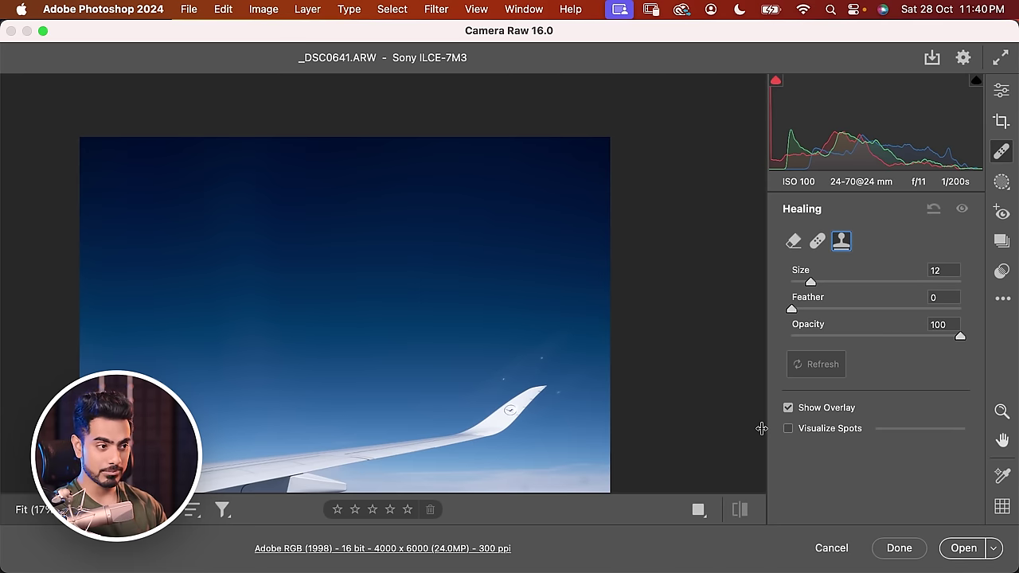
left_click(788, 429)
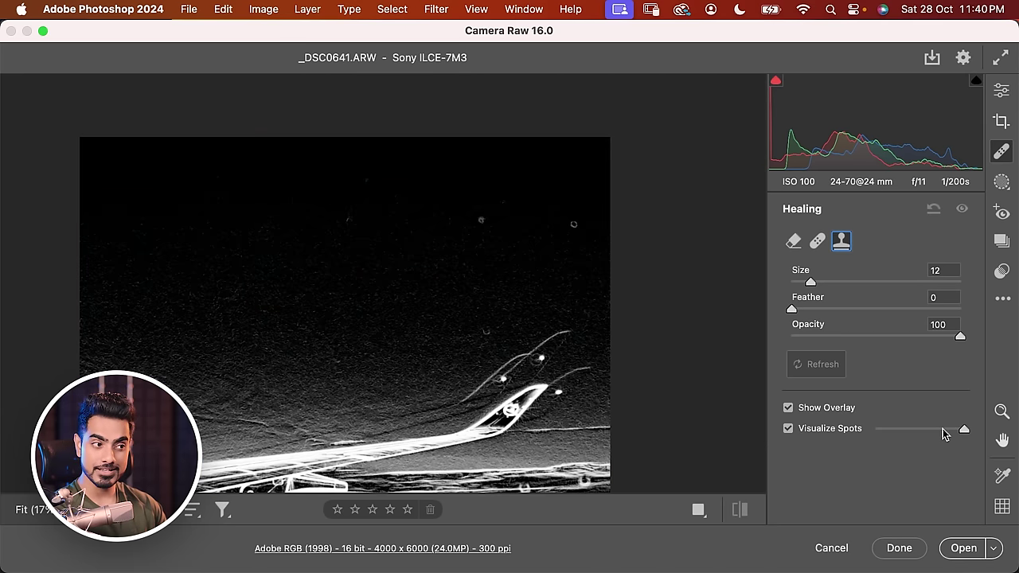
left_click_drag(944, 433, 974, 437)
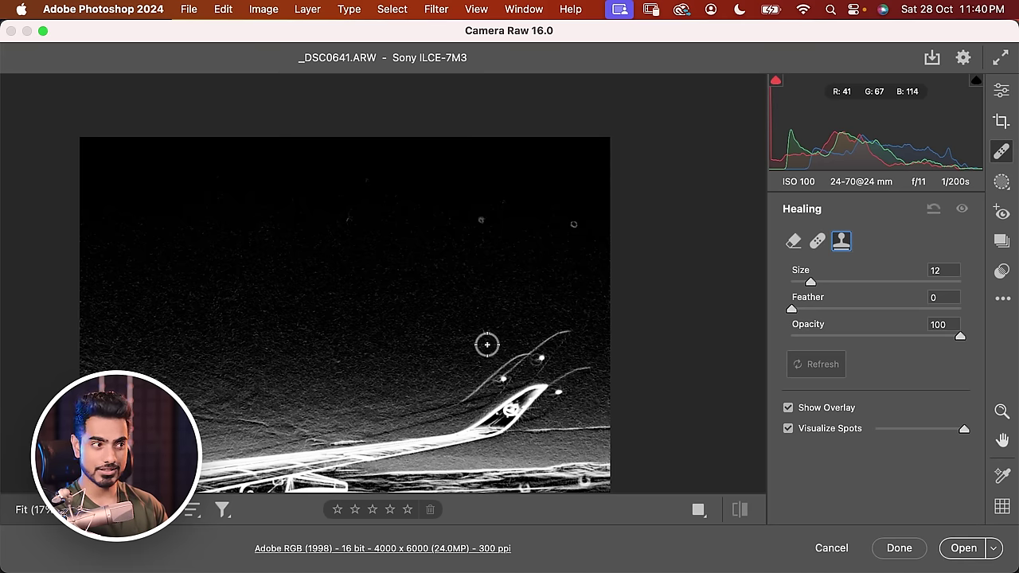
Remove five dust spots from the sky above the wing with the Remove tool at size 7, and toggle the healing overlay
left_click(793, 243)
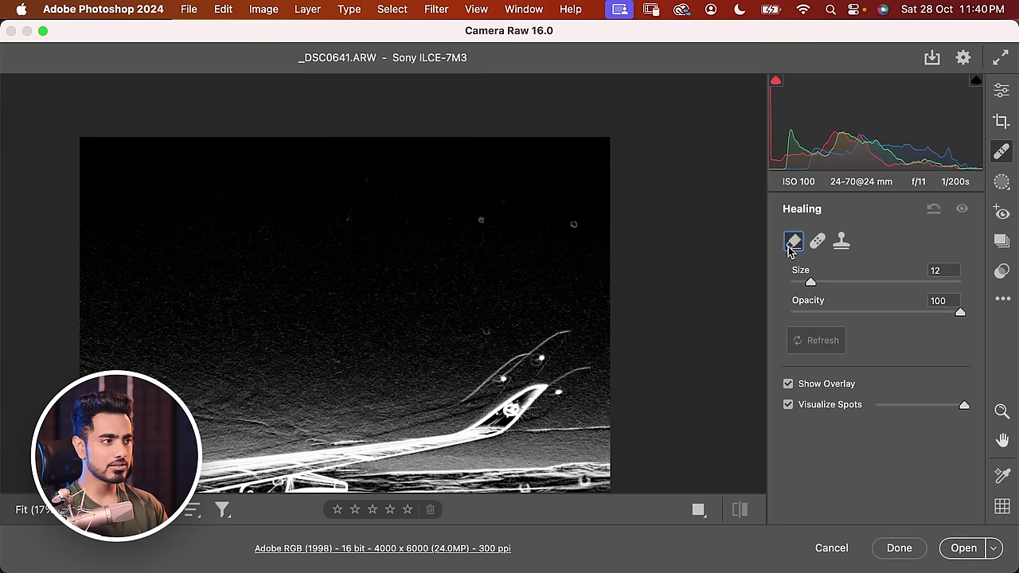
key("bracketleft")
key("bracketleft")
key("bracketleft")
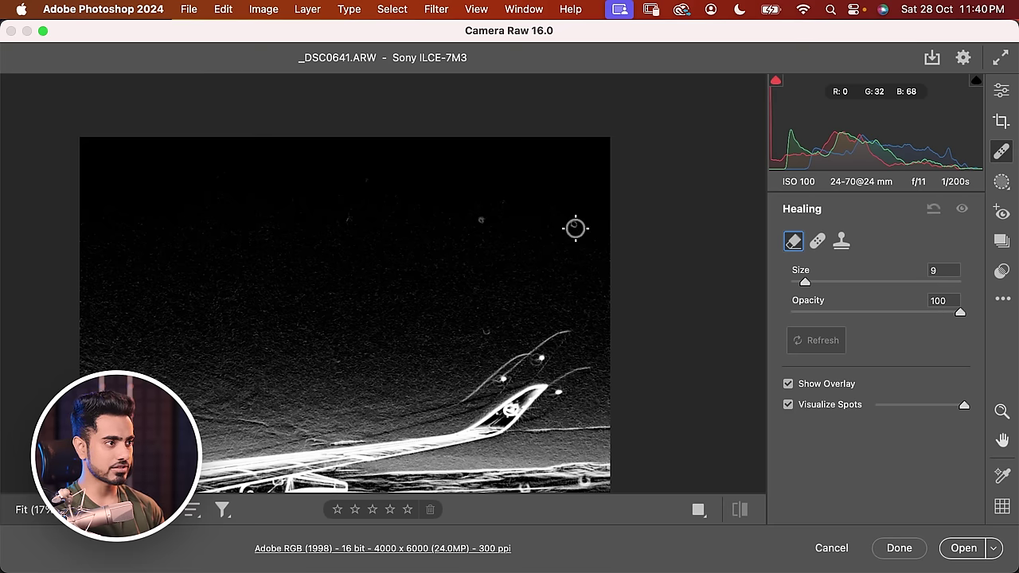
key("bracketleft")
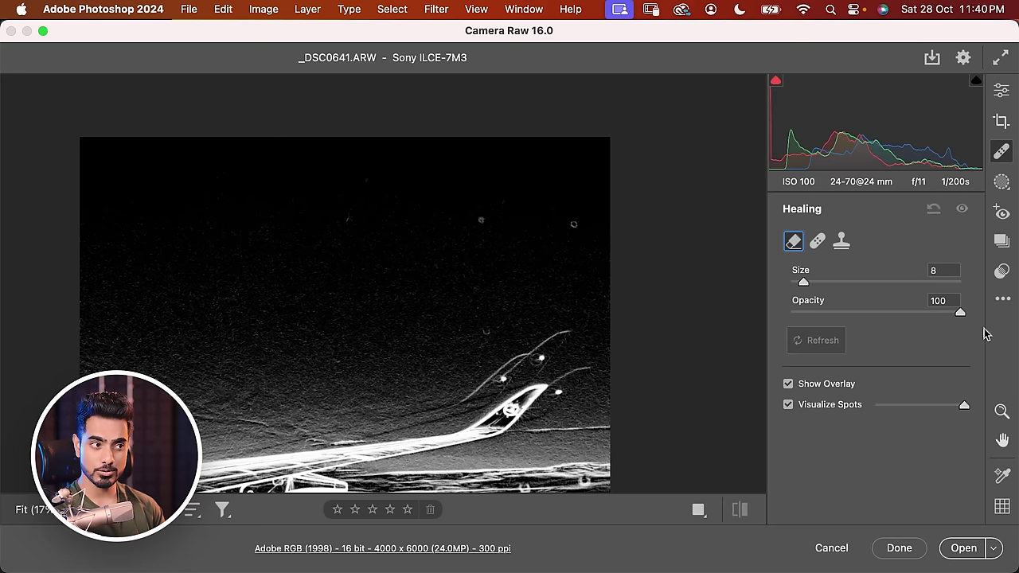
key("bracketleft")
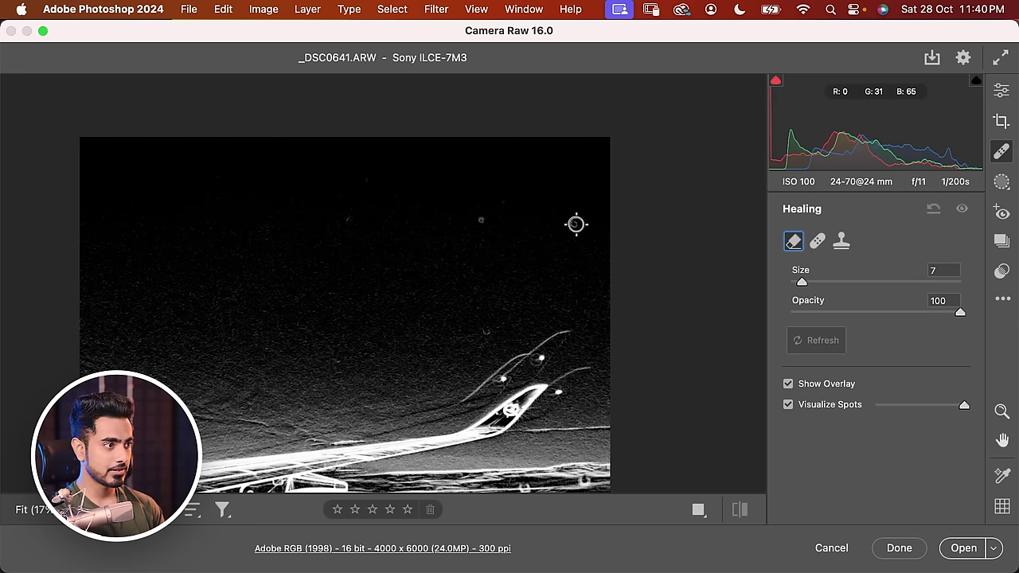
left_click(574, 224)
left_click(482, 221)
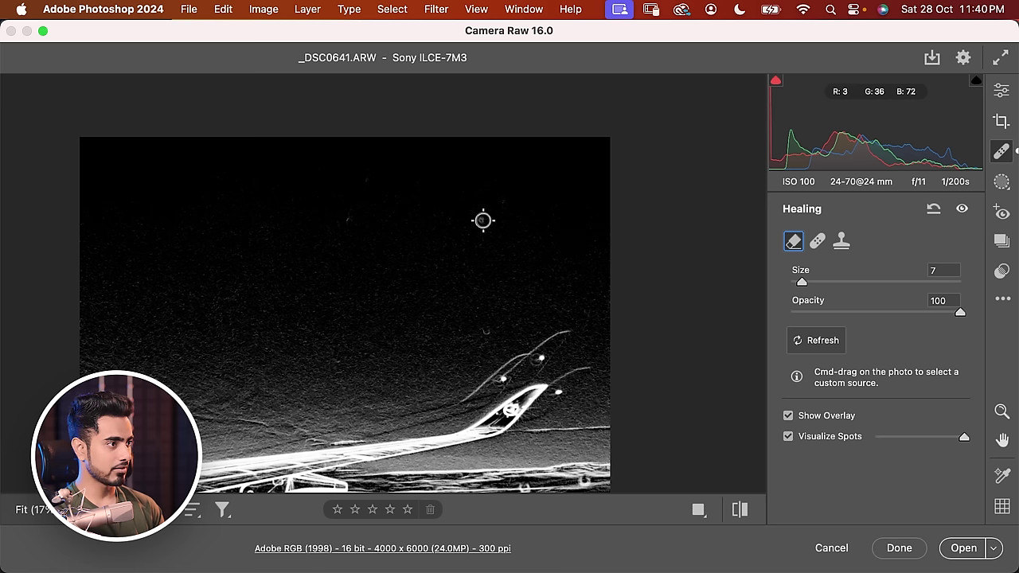
left_click(484, 333)
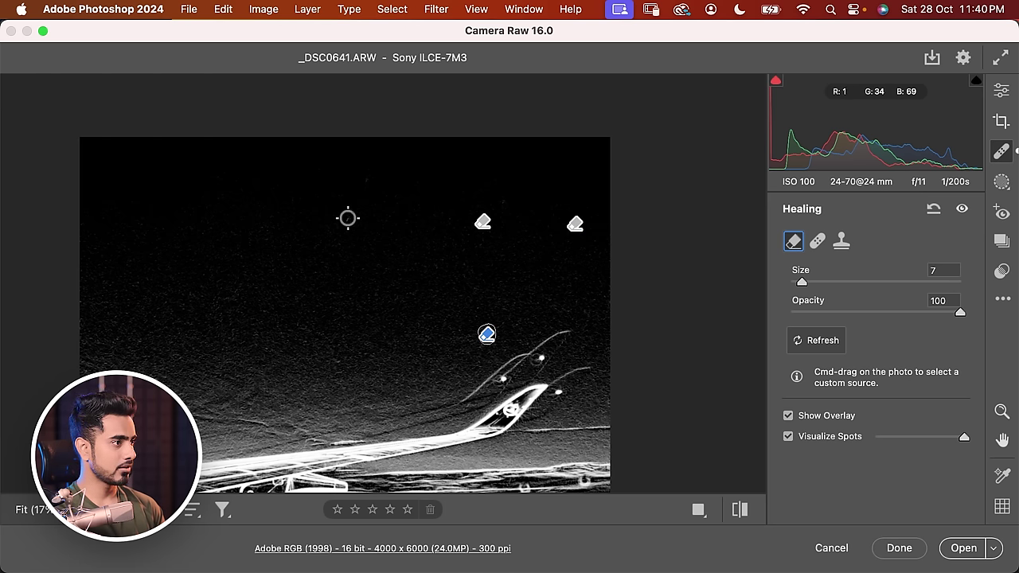
left_click(367, 177)
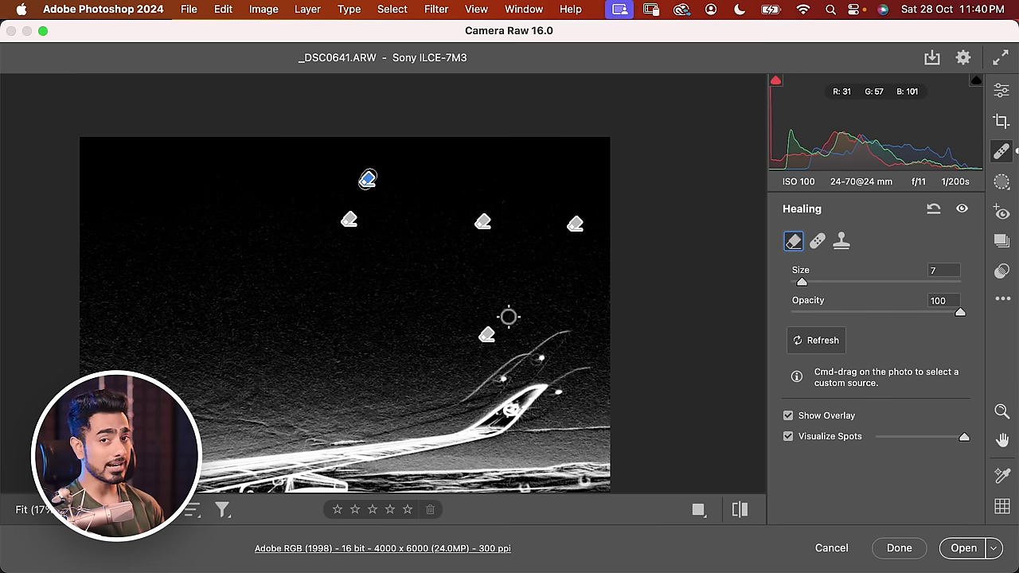
key("v")
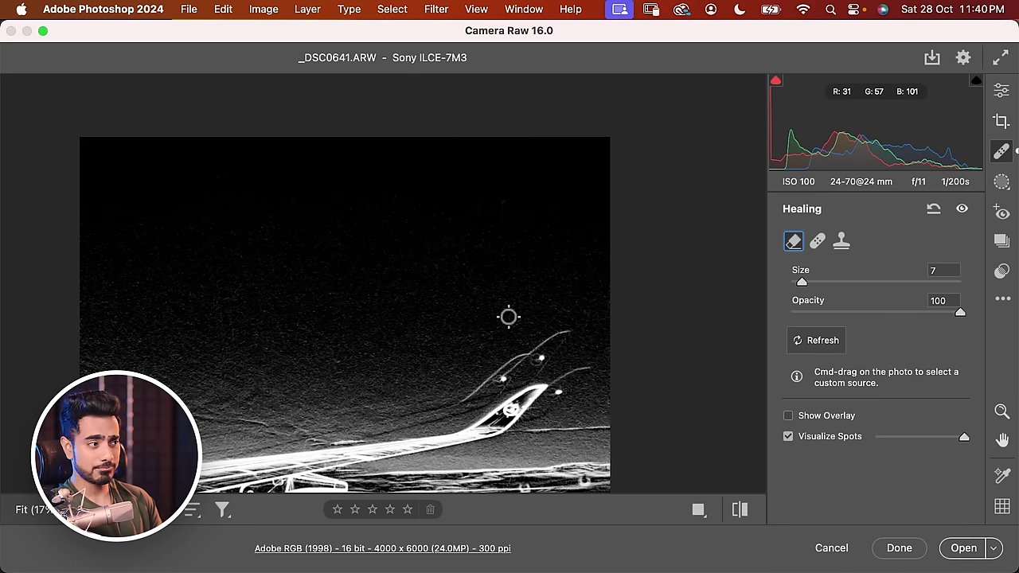
key("v")
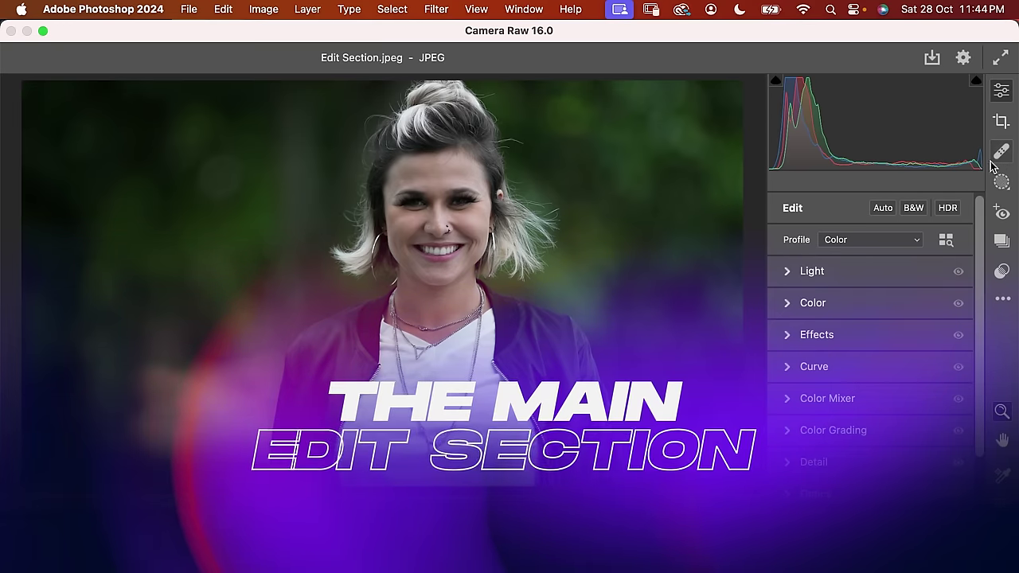
Show the Crop settings for Edit Section.jpeg, and return to the main Edit adjustments
left_click(1000, 158)
key("c")
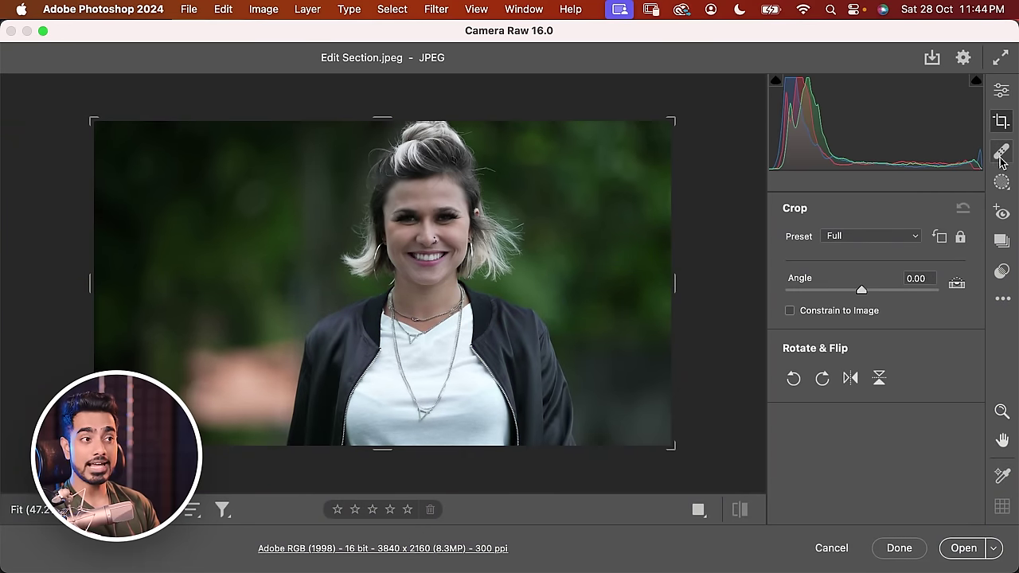
key("e")
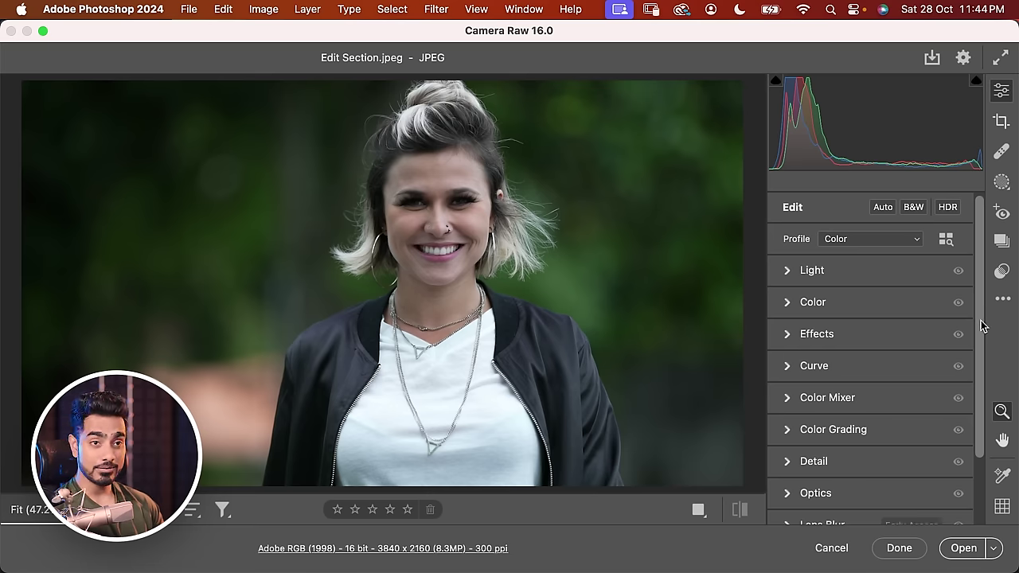
Look through the Edit adjustment groups, including Light, Color, Effects and Detail, and collapse each one again
left_click(816, 275)
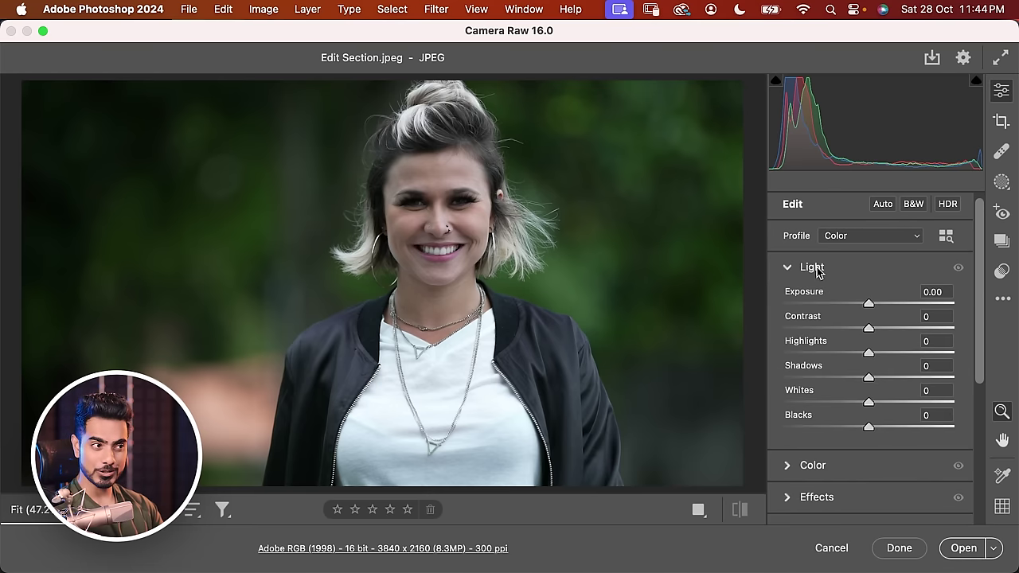
left_click(809, 272)
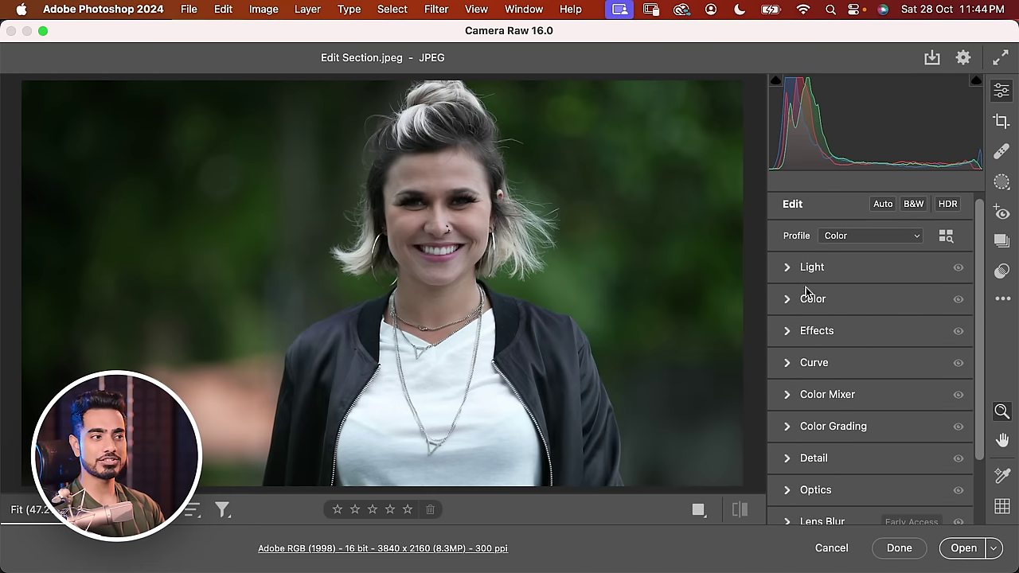
left_click(813, 302)
left_click(814, 300)
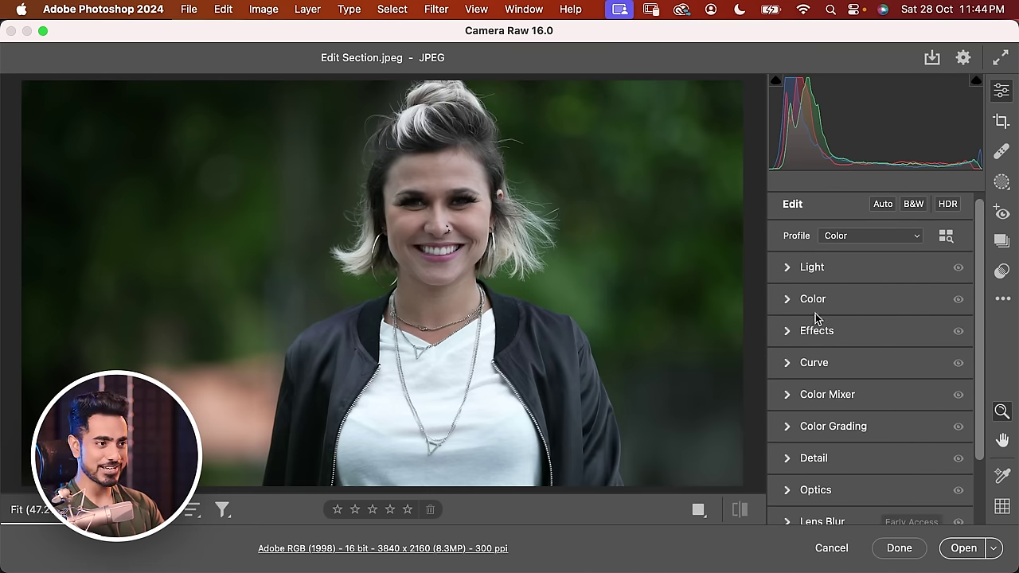
left_click(817, 332)
left_click(825, 212)
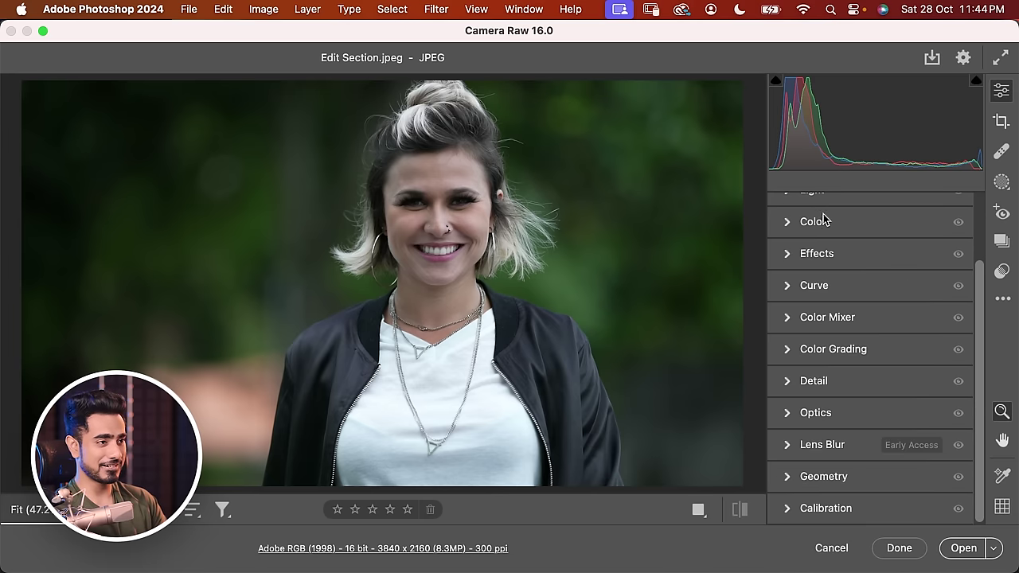
left_click(809, 382)
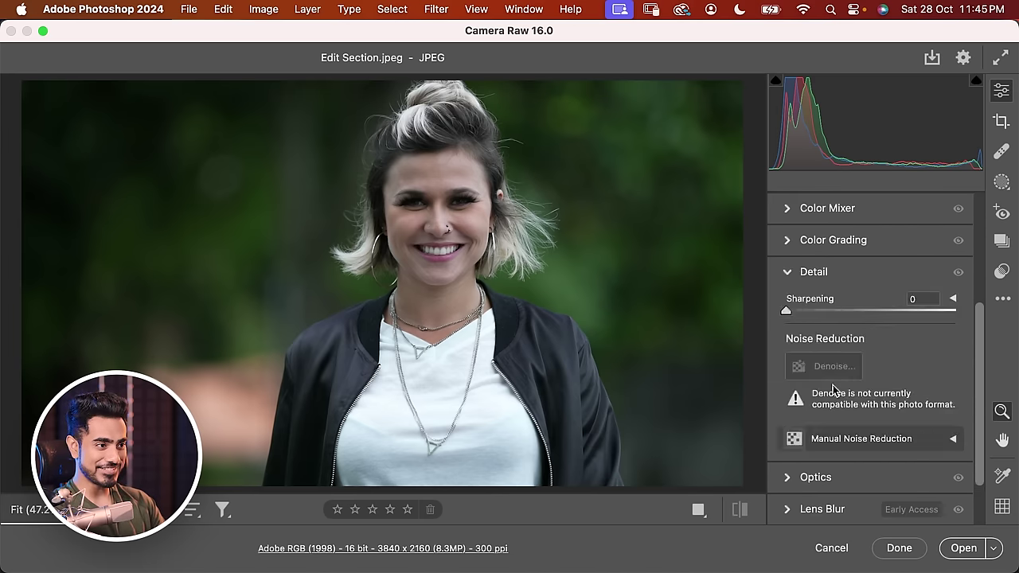
left_click(811, 273)
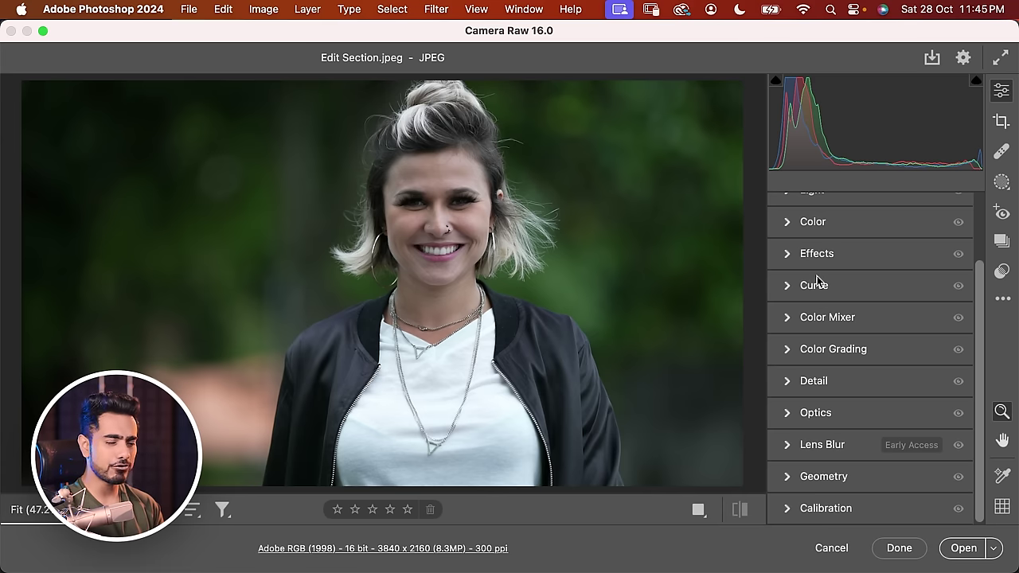
mouse_move(818, 280)
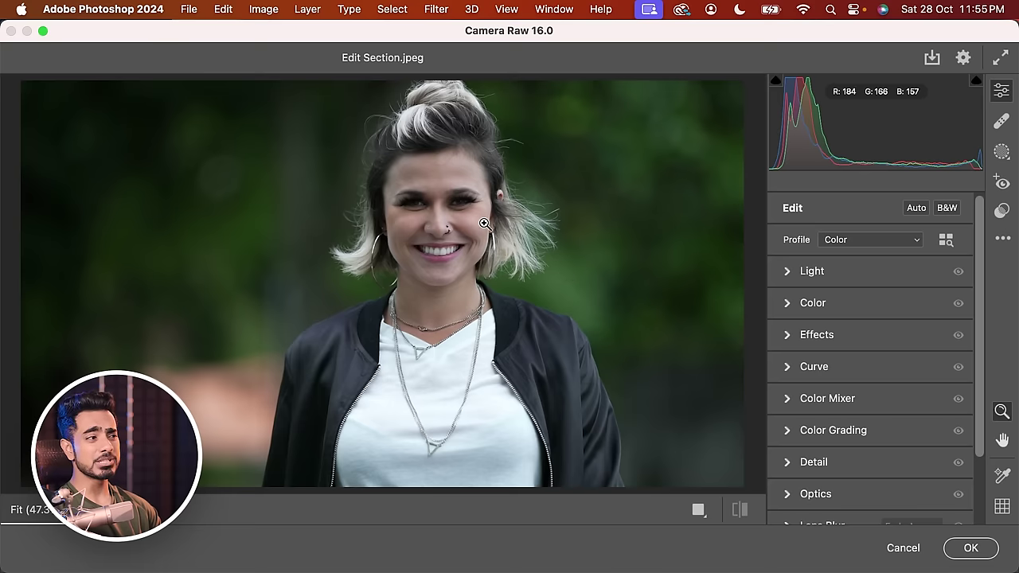
Correct the portrait's white balance by sampling the white shirt, giving Temperature +24 and Tint +34
left_click_drag(481, 226, 503, 220)
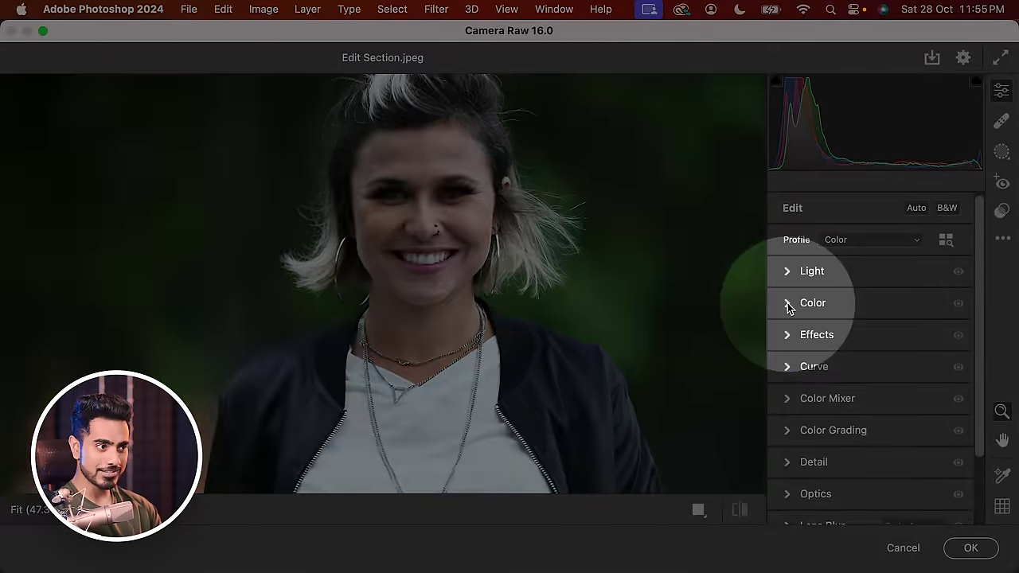
left_click(791, 303)
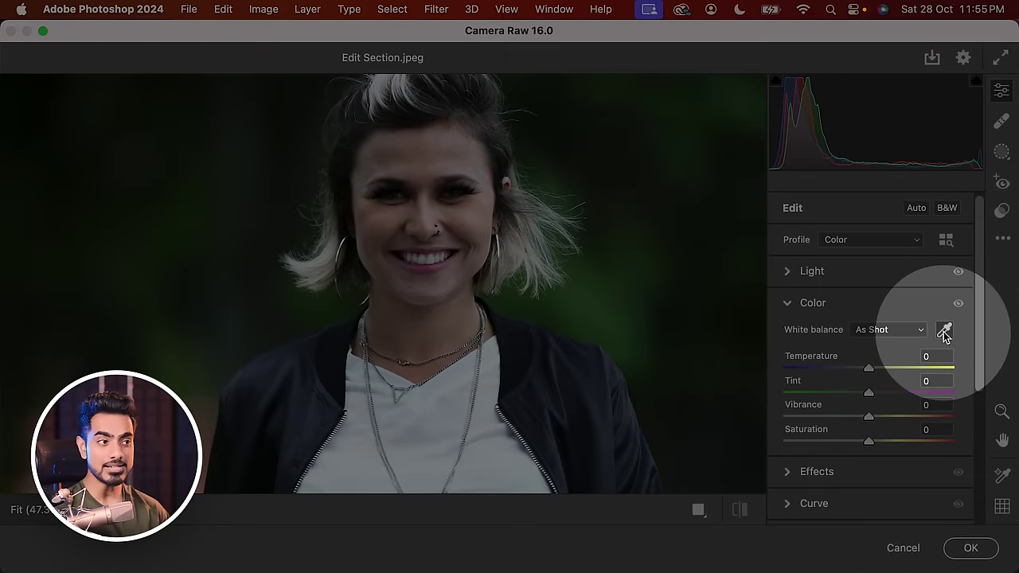
left_click(944, 328)
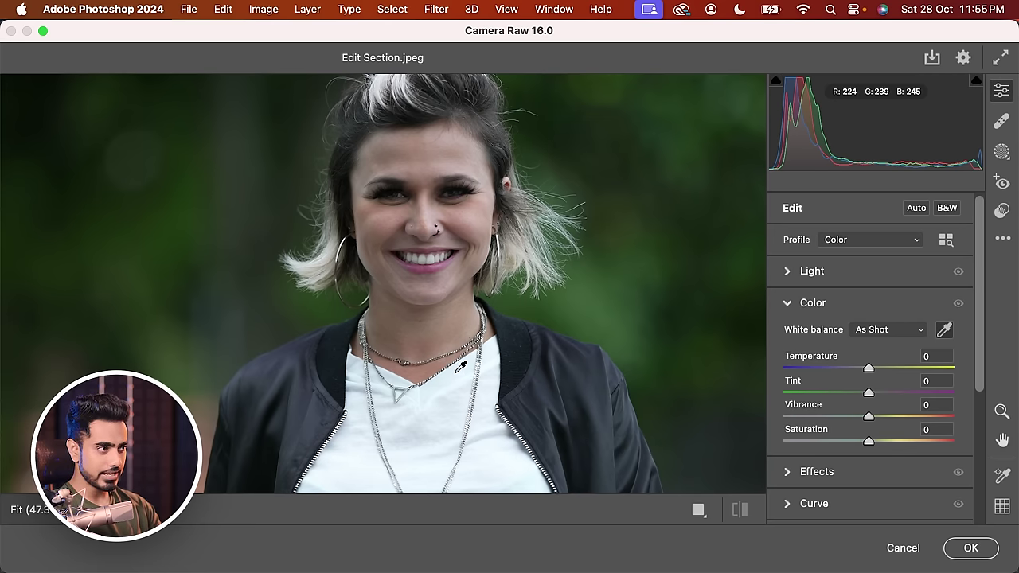
left_click(457, 369)
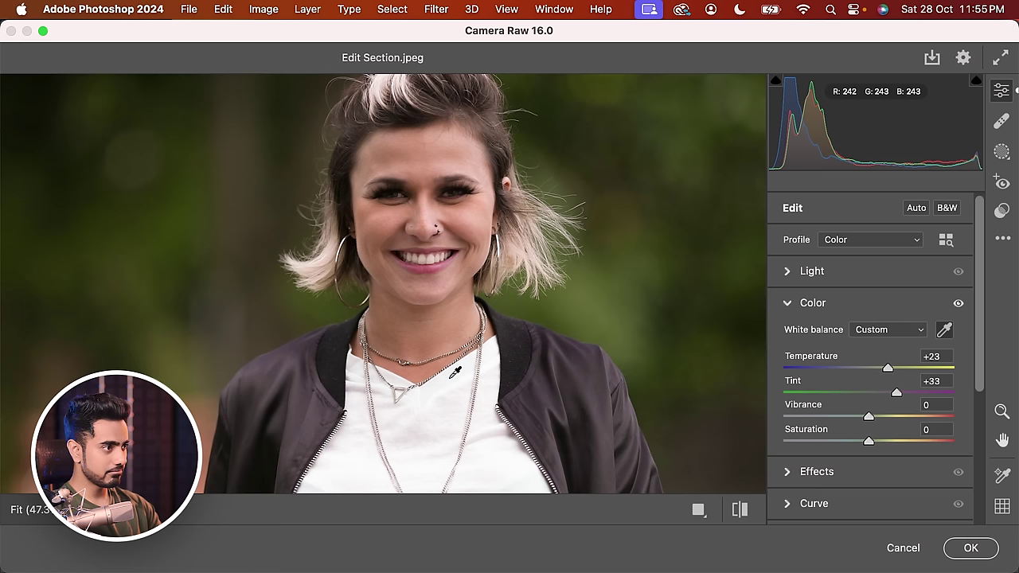
left_click(355, 372)
left_click(452, 375)
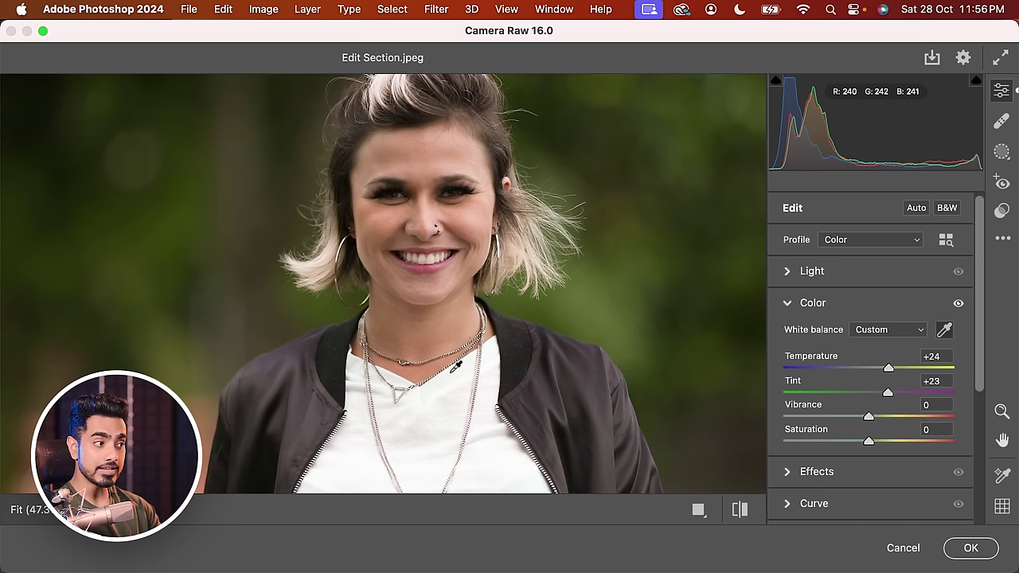
left_click(467, 364)
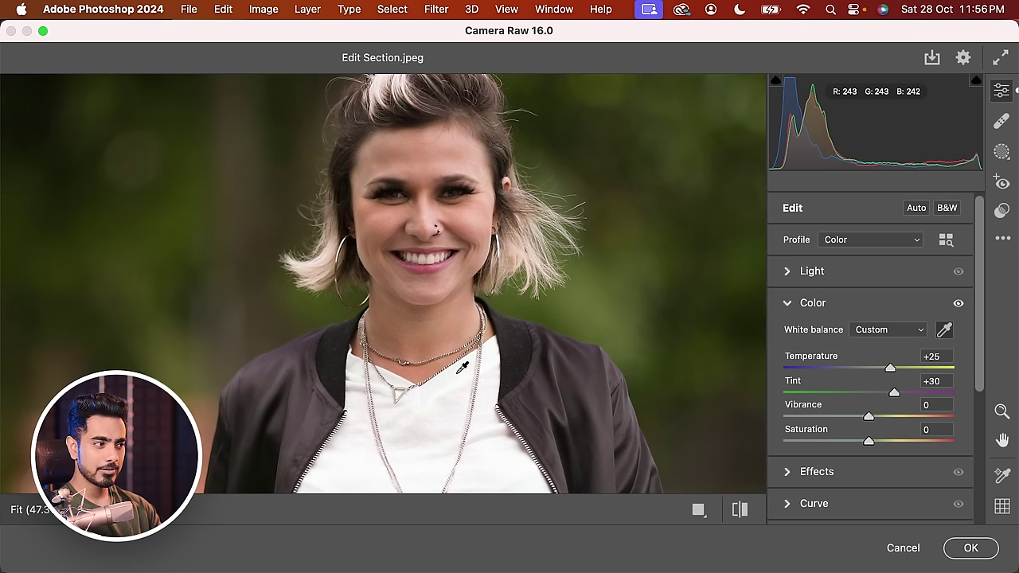
left_click(459, 371)
Compare the whole portrait before and after the white balance correction
key("z")
left_click(574, 276, "alt")
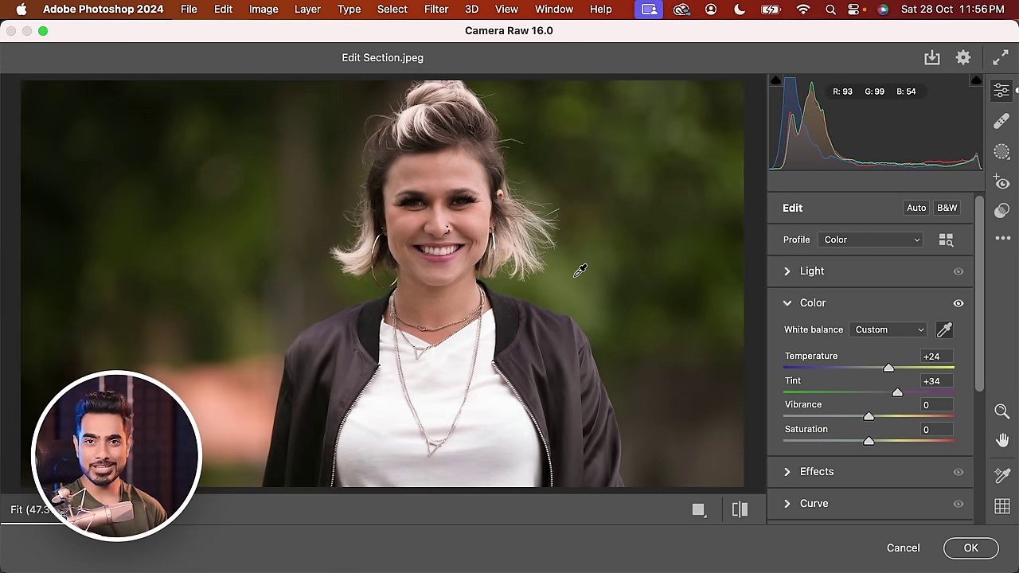
key("p")
key("p")
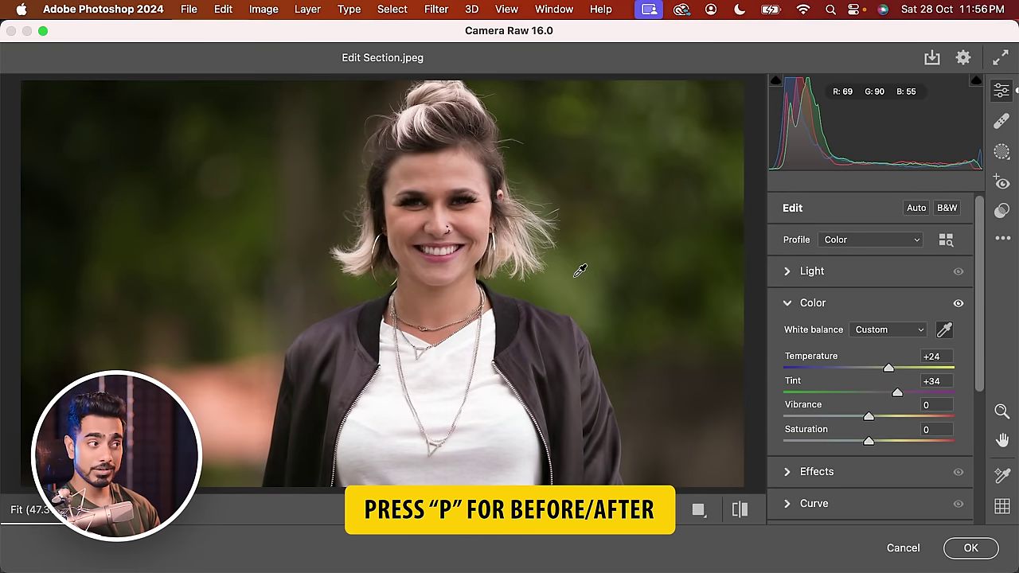
Balance the portrait's light with Highlights -58, Shadows +29, Whites +19, Blacks +16 and Contrast +19
left_click(790, 275)
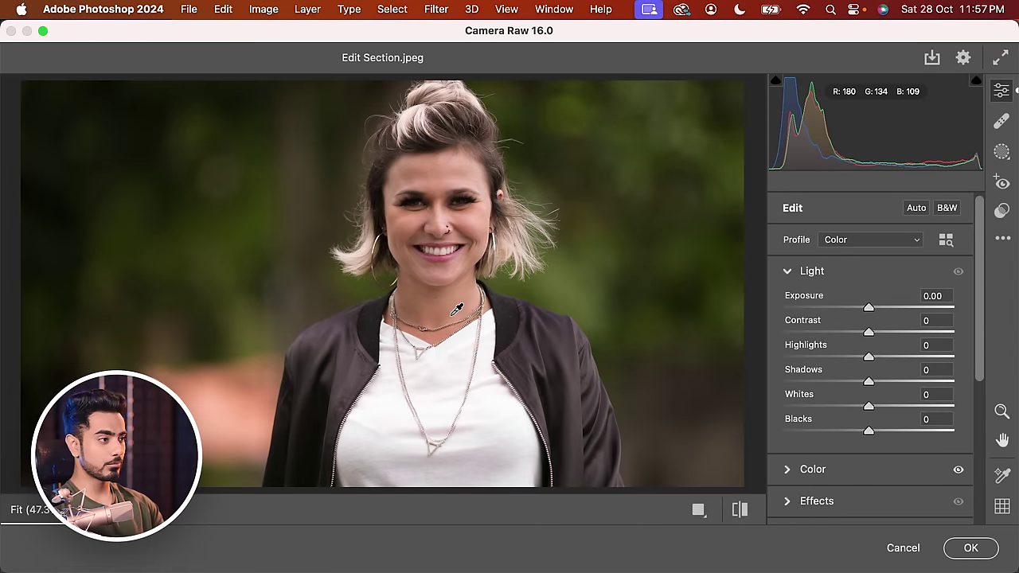
left_click_drag(868, 360, 882, 430)
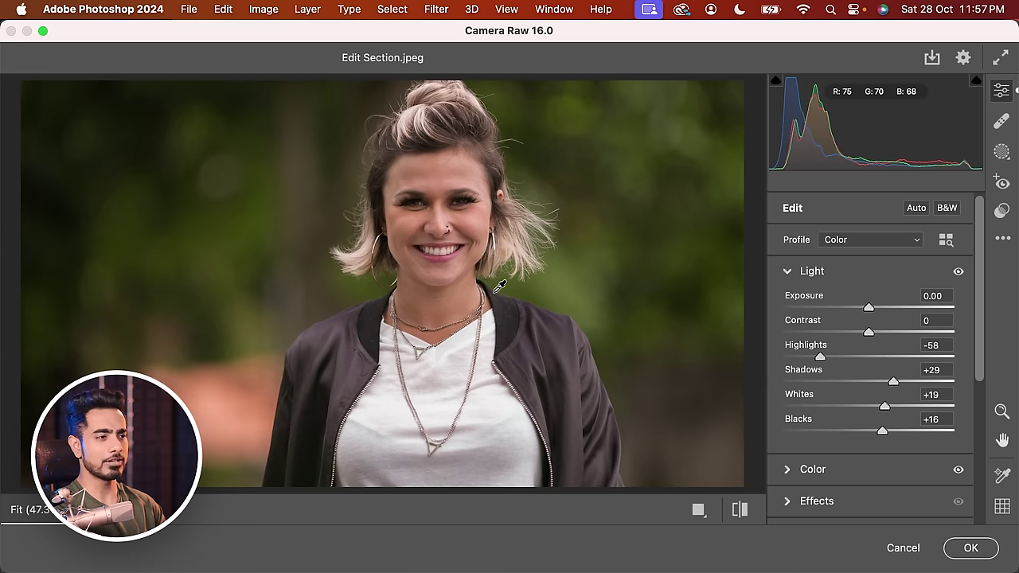
left_click_drag(869, 333, 885, 335)
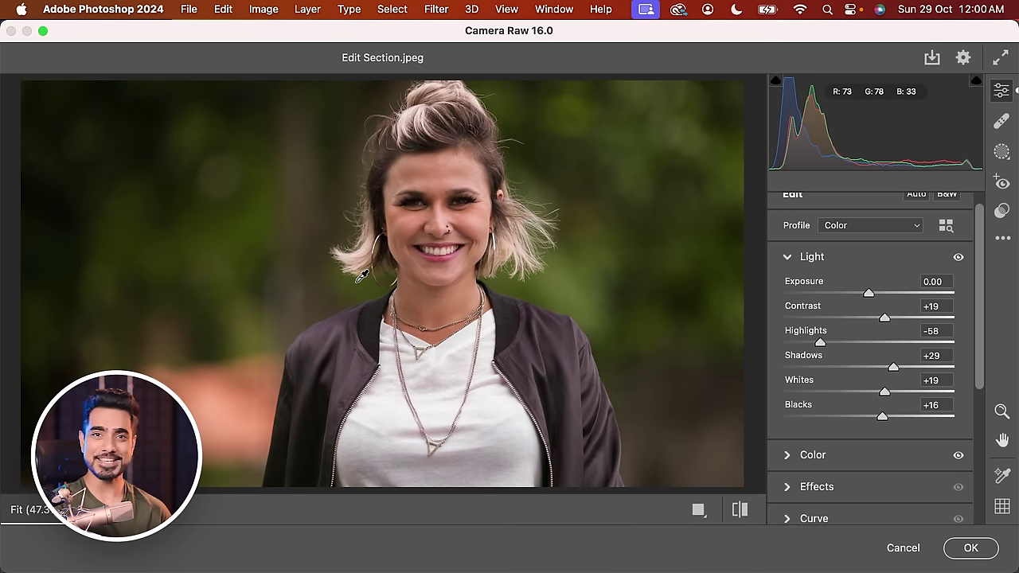
Add a dark vignette of -33 to the portrait with Feather 0 and Roundness +54
left_click_drag(980, 313, 978, 438)
left_click(816, 284)
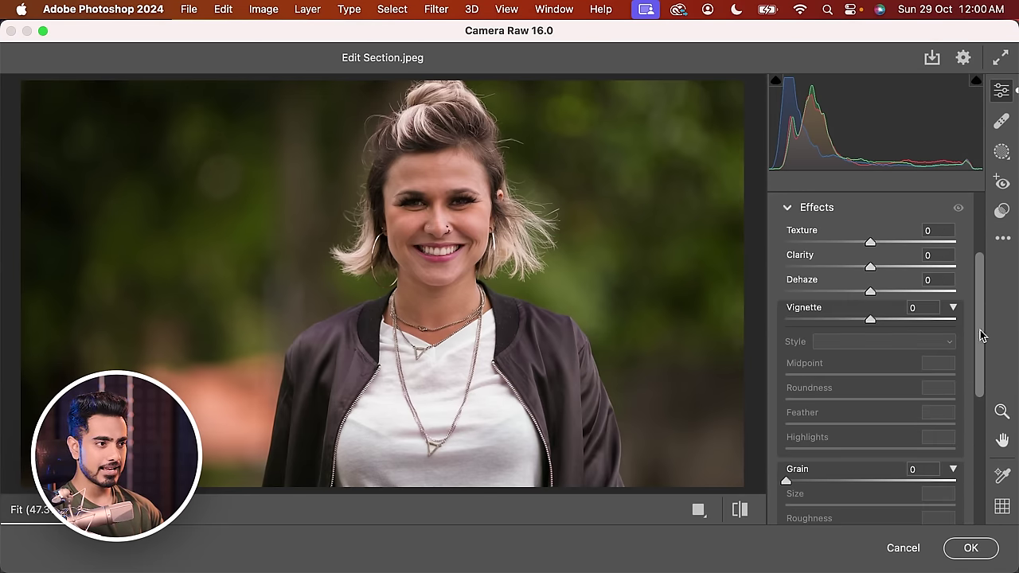
left_click_drag(871, 323, 842, 323)
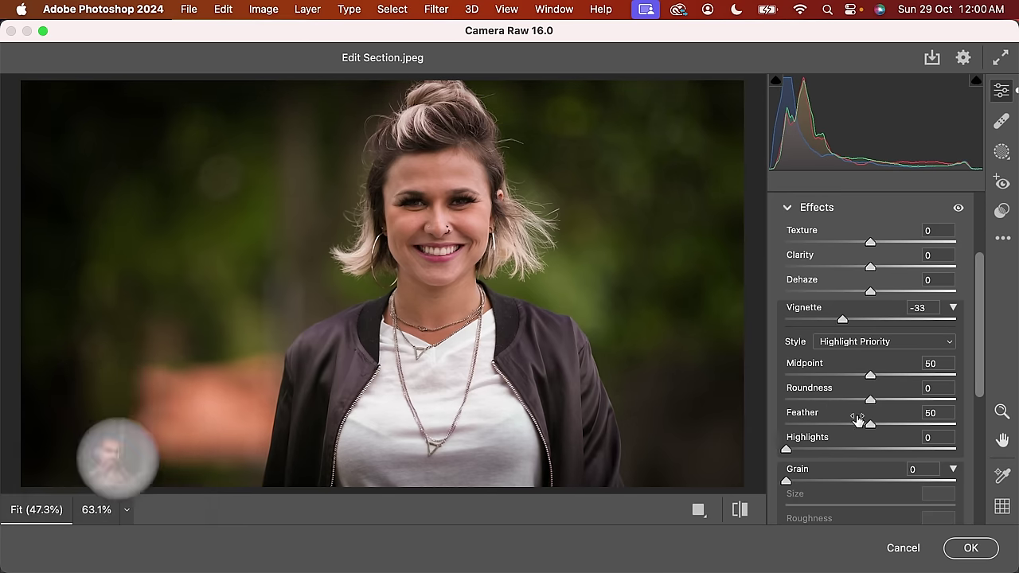
left_click_drag(871, 424, 778, 424)
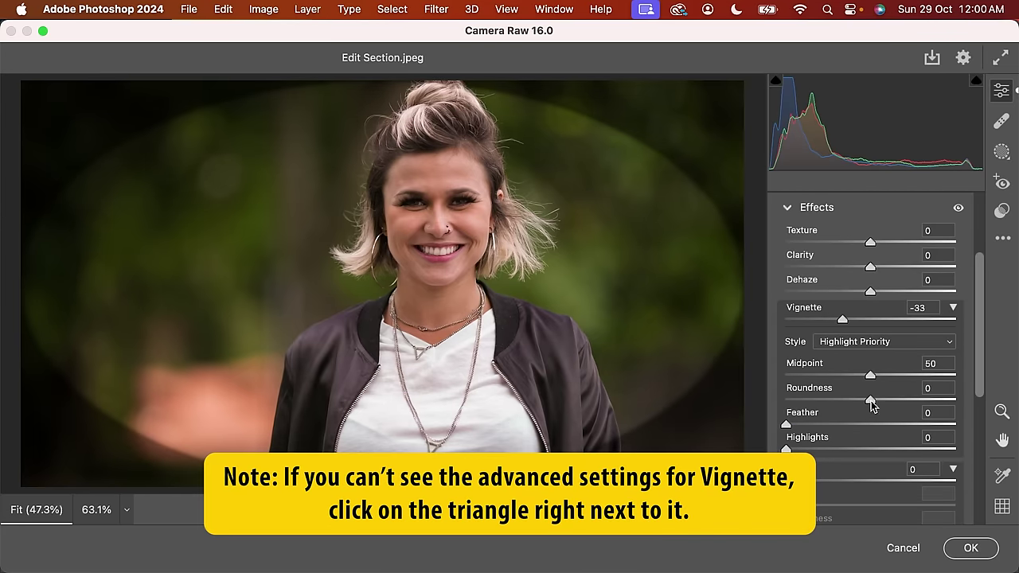
left_click_drag(871, 401, 914, 400)
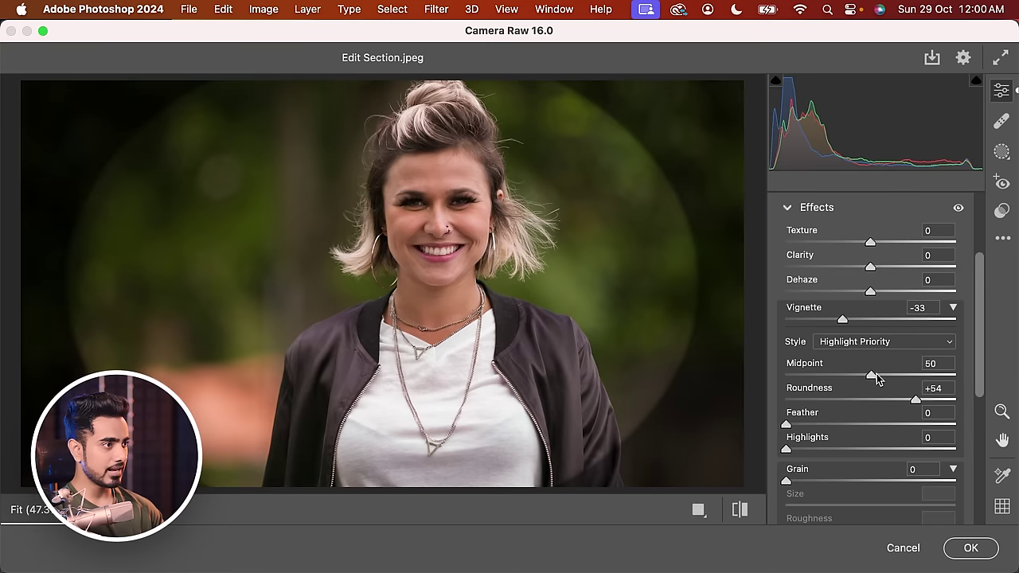
Refine the vignette's shape and soften its edge with Midpoint 54, Roundness +54 and Feather 71
left_click_drag(876, 374, 846, 375)
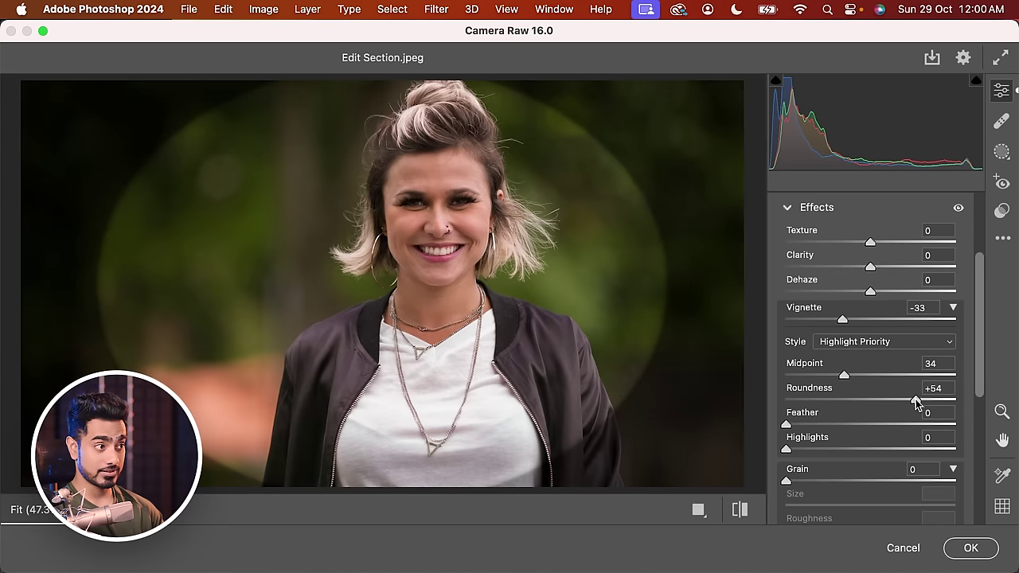
left_click_drag(915, 399, 904, 399)
left_click_drag(843, 375, 860, 374)
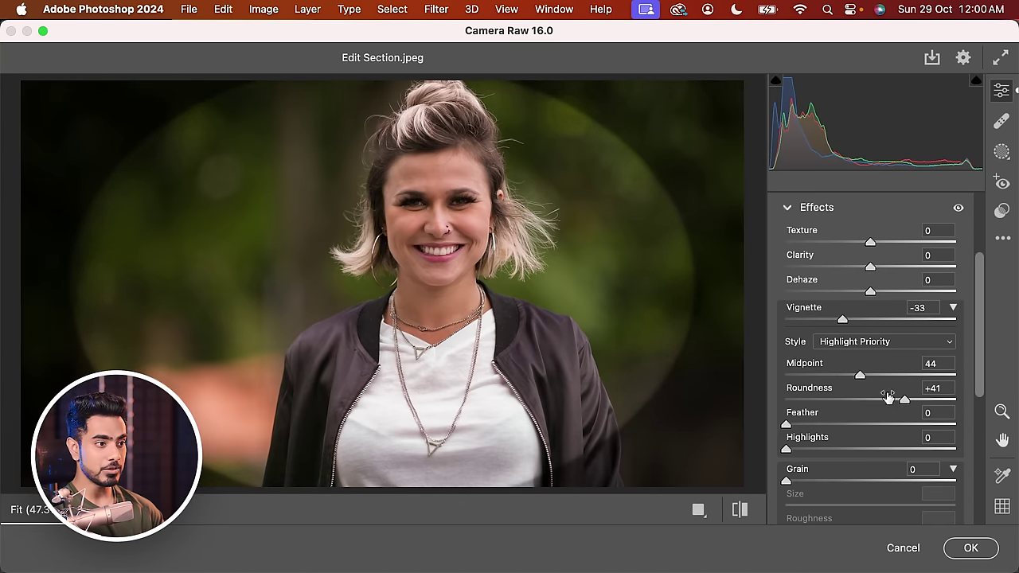
mouse_move(904, 399)
left_mouse_down()
mouse_move(892, 400)
mouse_move(918, 400)
left_mouse_up()
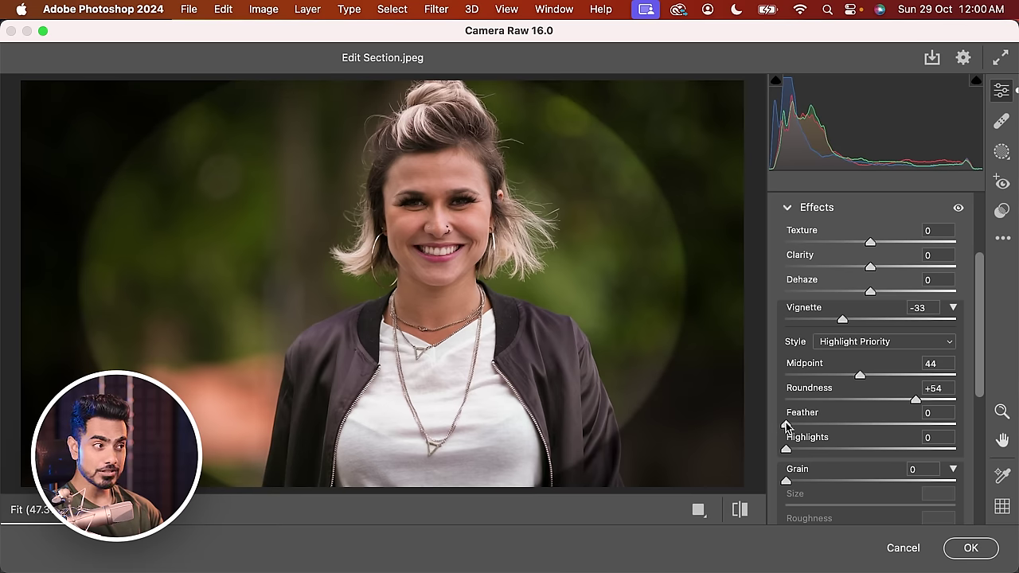
left_click_drag(786, 422, 905, 429)
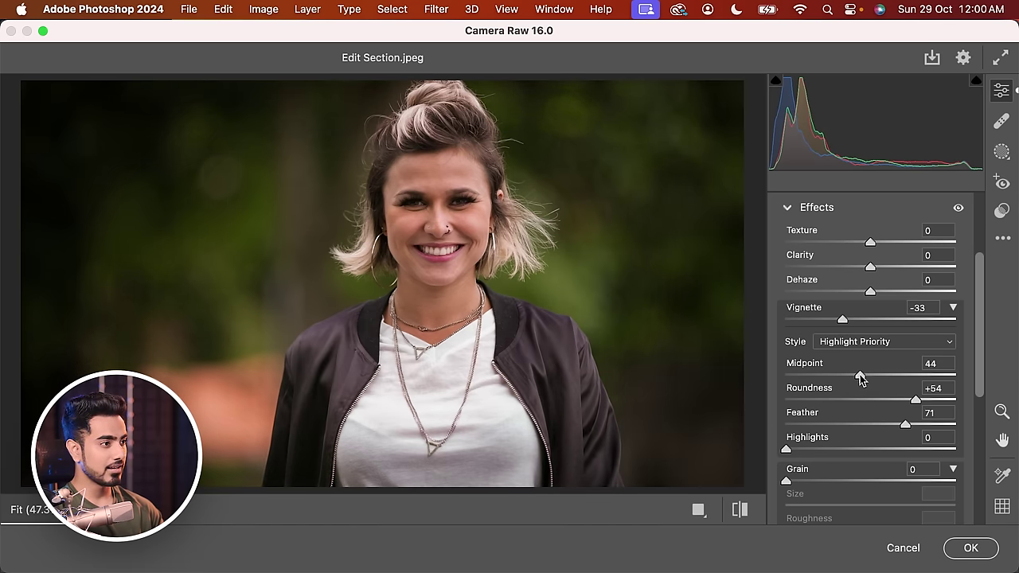
mouse_move(860, 377)
left_mouse_down()
mouse_move(842, 376)
mouse_move(893, 379)
mouse_move(876, 379)
left_mouse_up()
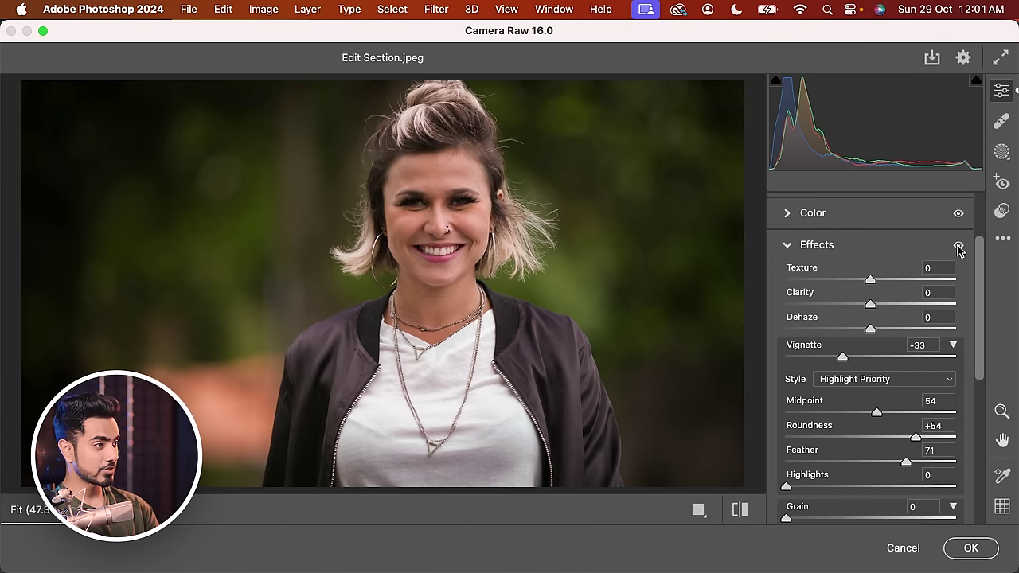
Compare the portrait with and without the effects, reduce the vignette to -16, and collapse the Effects group
left_click(958, 247)
left_click(958, 246)
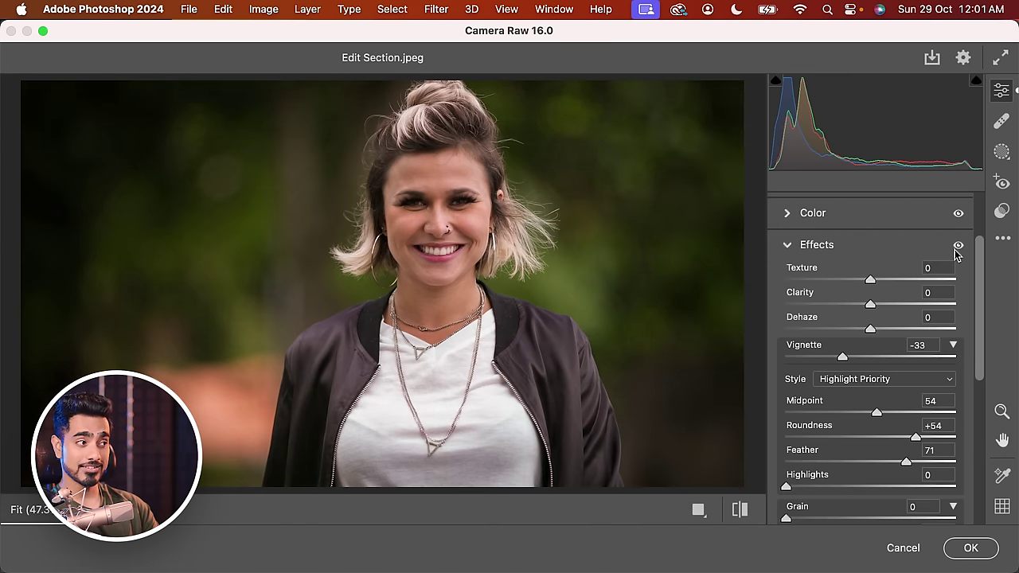
left_click_drag(980, 301, 981, 315)
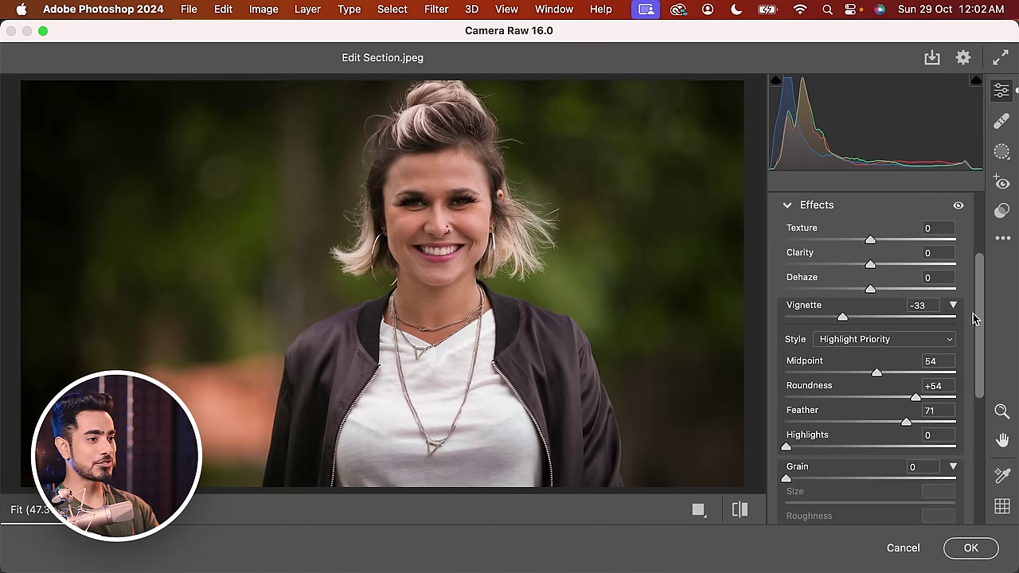
left_click_drag(843, 319, 857, 342)
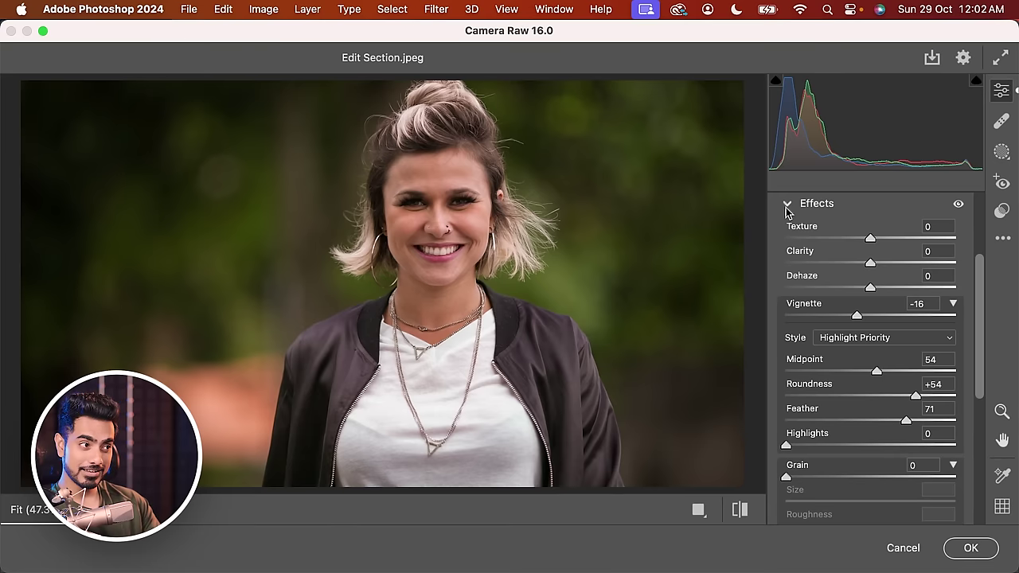
left_click(786, 201)
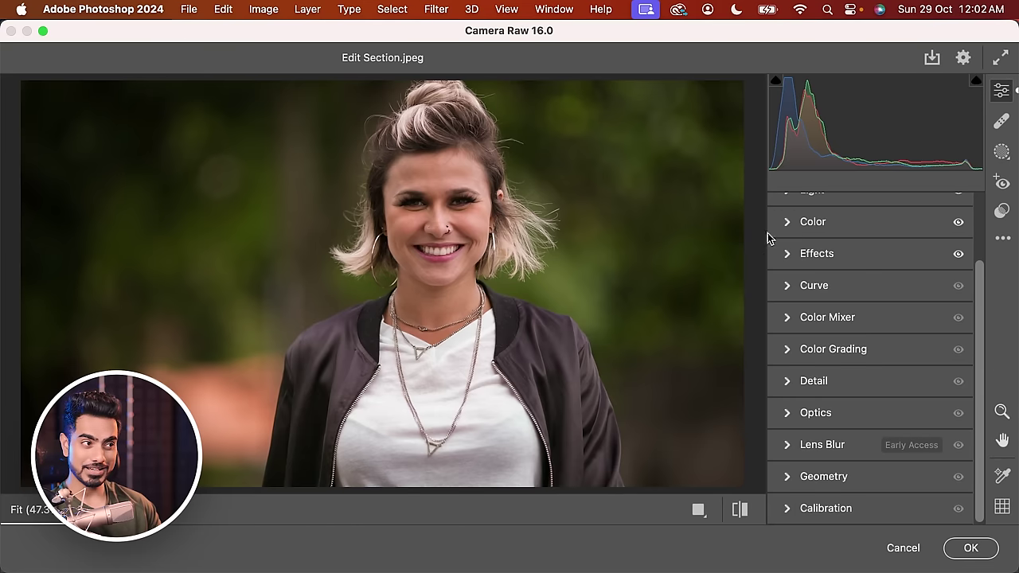
Try raising the highlights and midtones with two points on the point curve, and delete both points
left_click(787, 287)
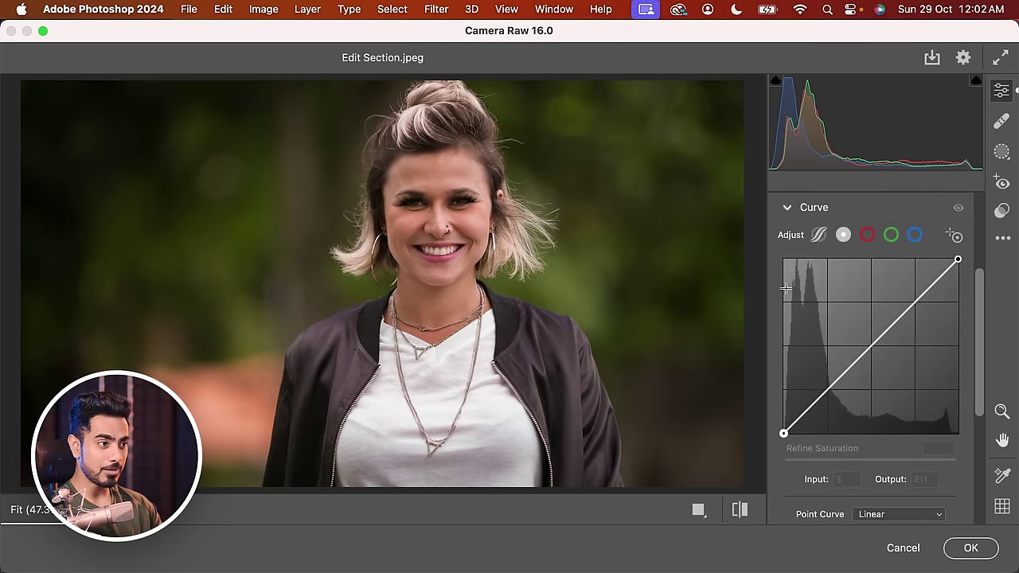
left_click_drag(918, 299, 919, 288)
left_click_drag(871, 346, 864, 329)
key("Delete")
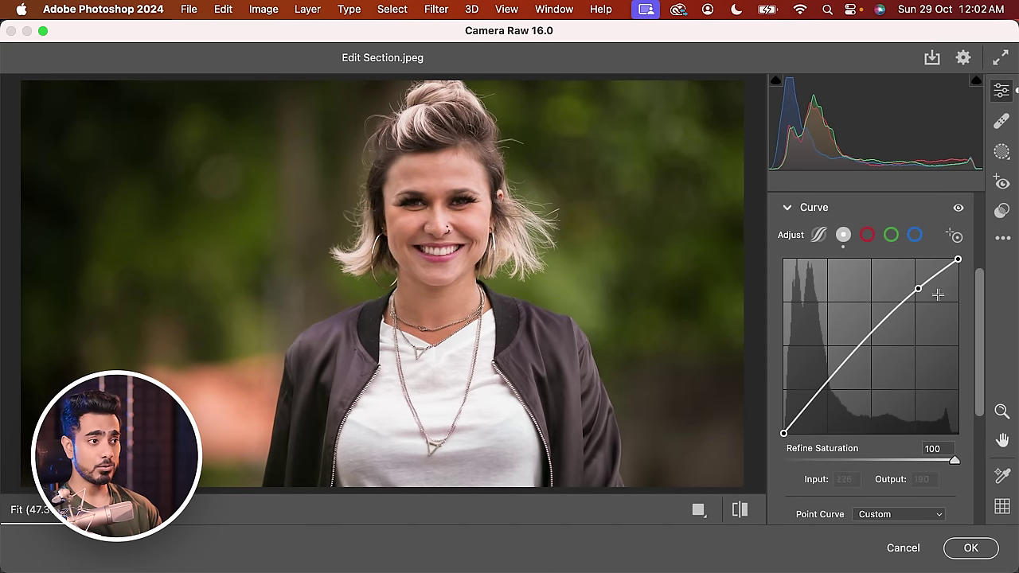
left_click(918, 288)
key("Delete")
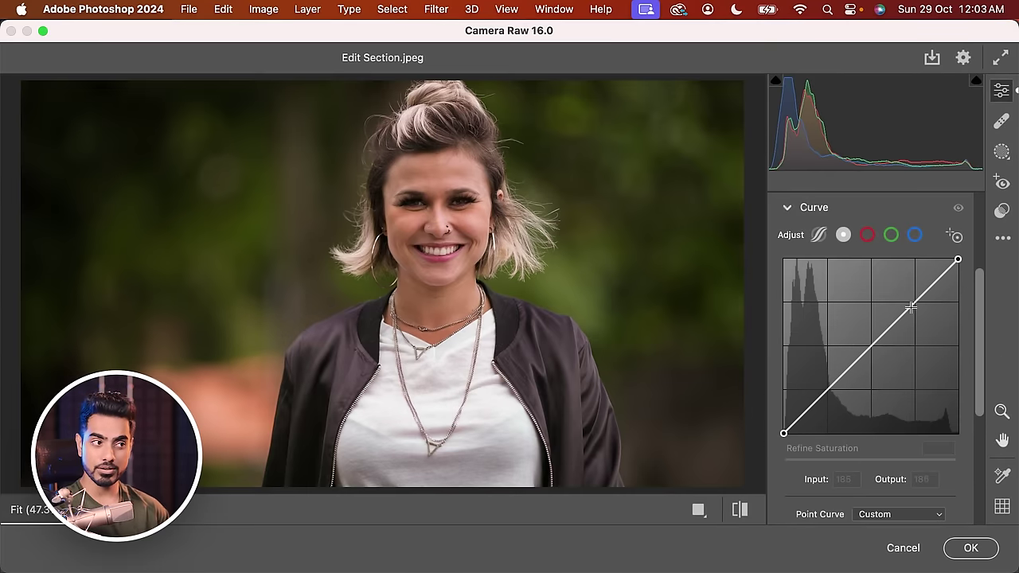
Try an S-shaped contrast curve with points at 189 to 213 and 76 to 52, and remove its points
left_click_drag(914, 302, 912, 287)
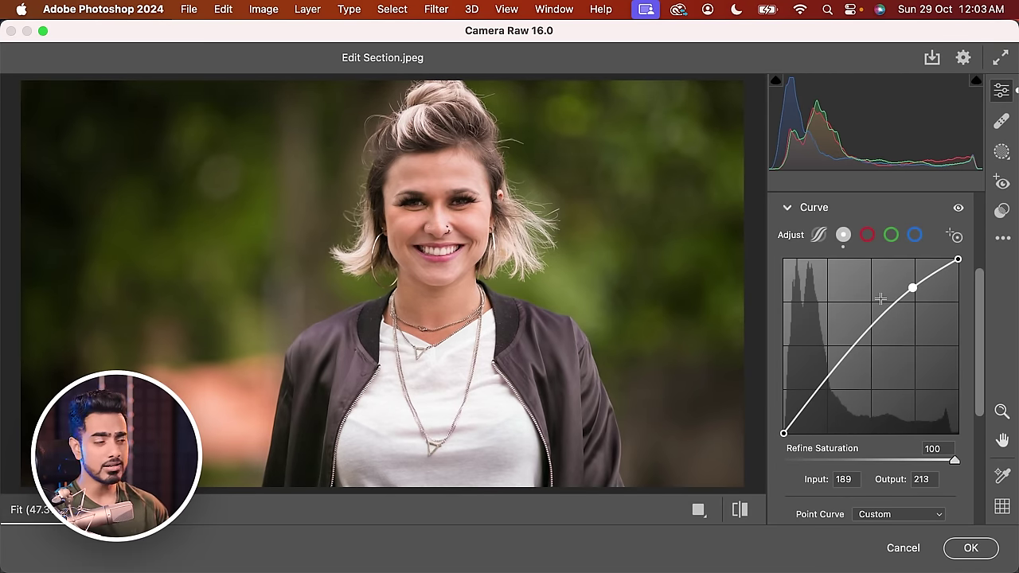
left_click_drag(828, 380, 835, 398)
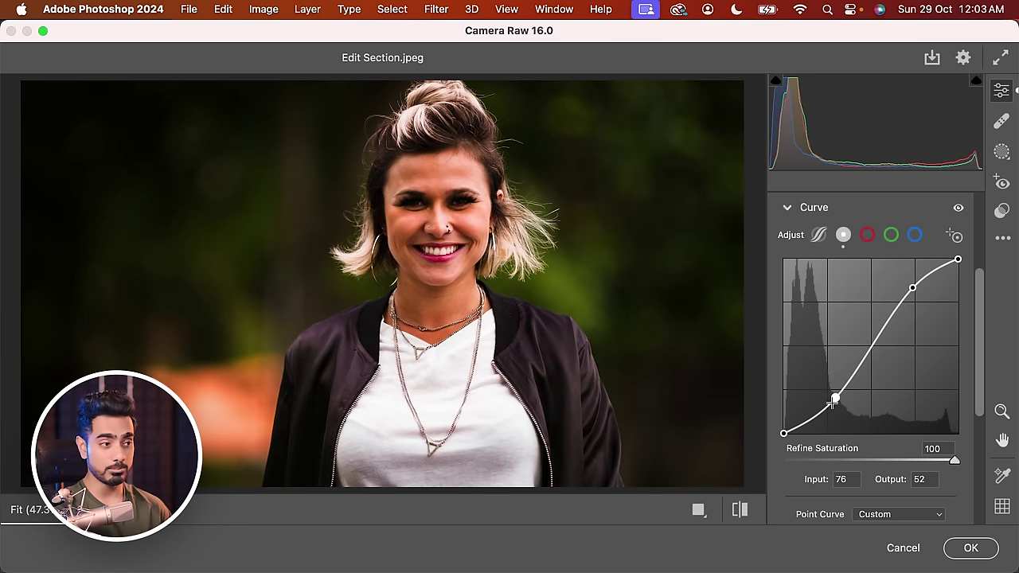
left_click_drag(834, 399, 836, 469)
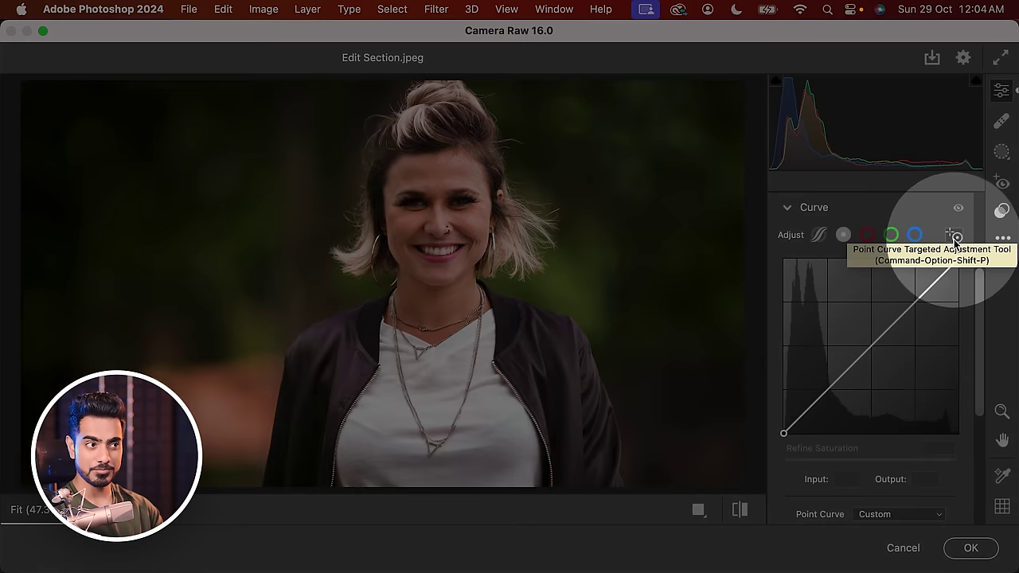
Brighten the facial skin with the Point Curve Targeted Adjustment Tool, giving Input 147 and Output 155
left_click(953, 238)
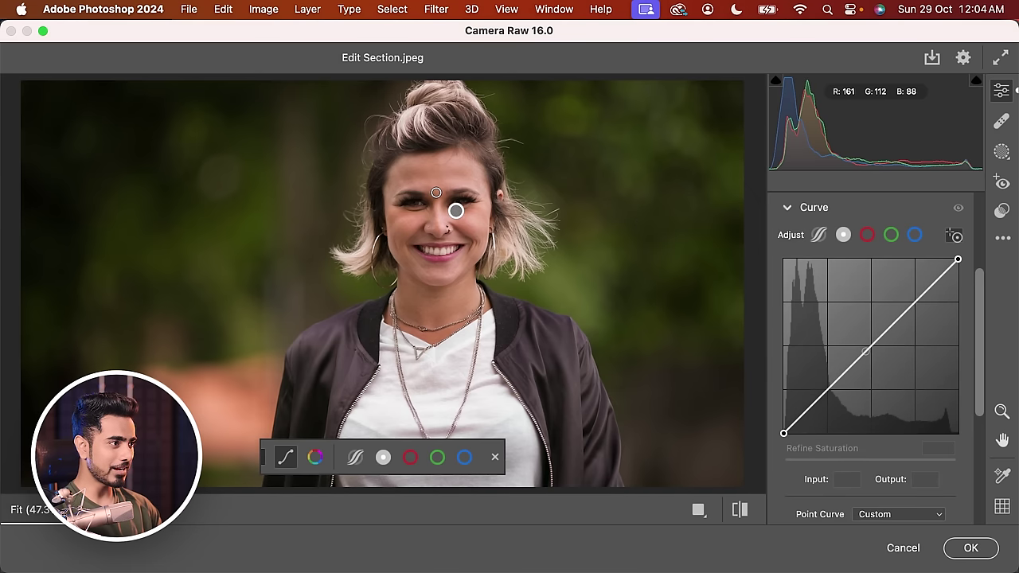
key("z")
left_click(433, 192)
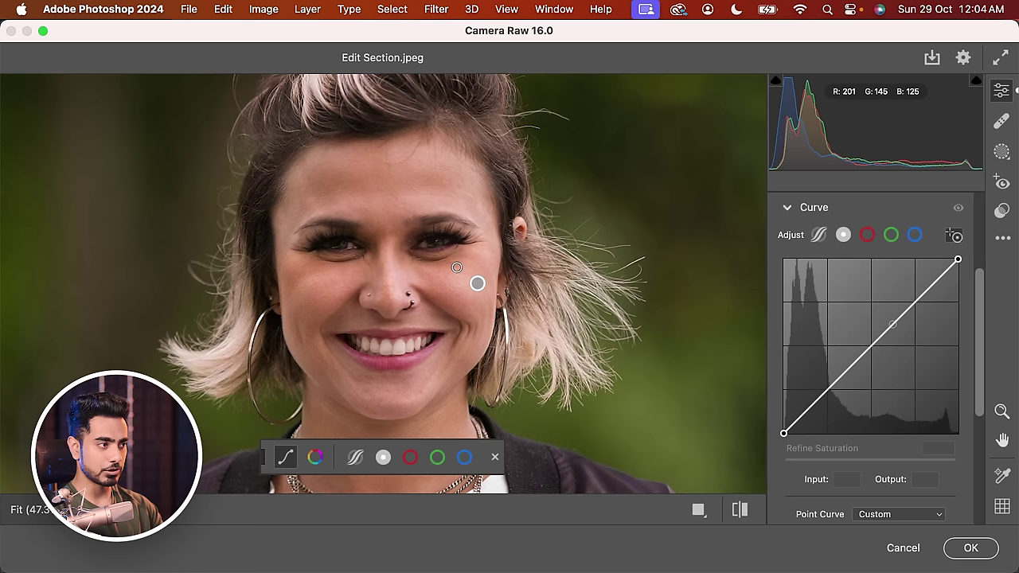
left_click(381, 261)
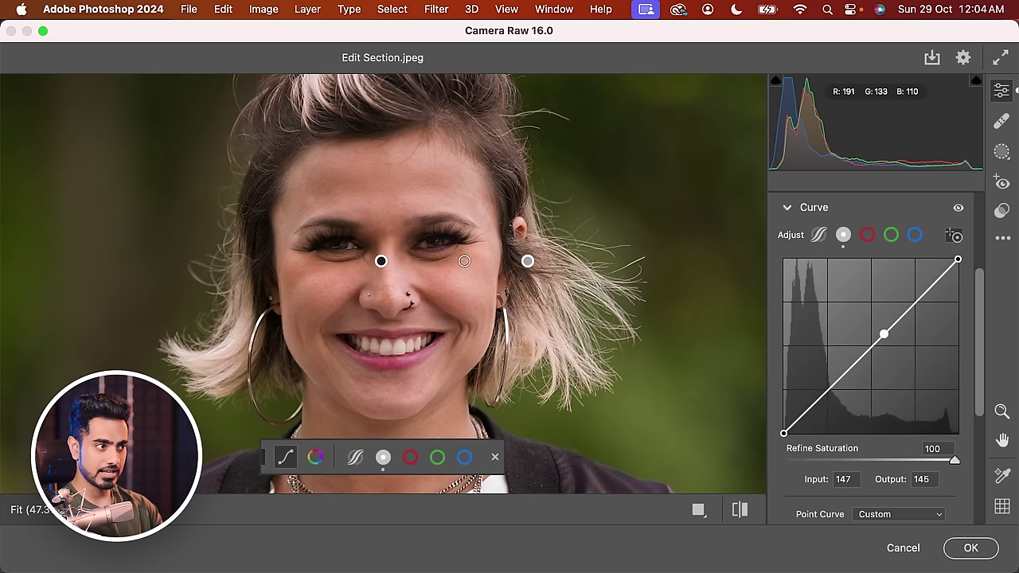
left_click_drag(464, 261, 472, 261)
Adjust the jacket's dark tones with the targeted curve adjustment, giving Input 69 and Output 71
scroll(425, 339, "down", 5)
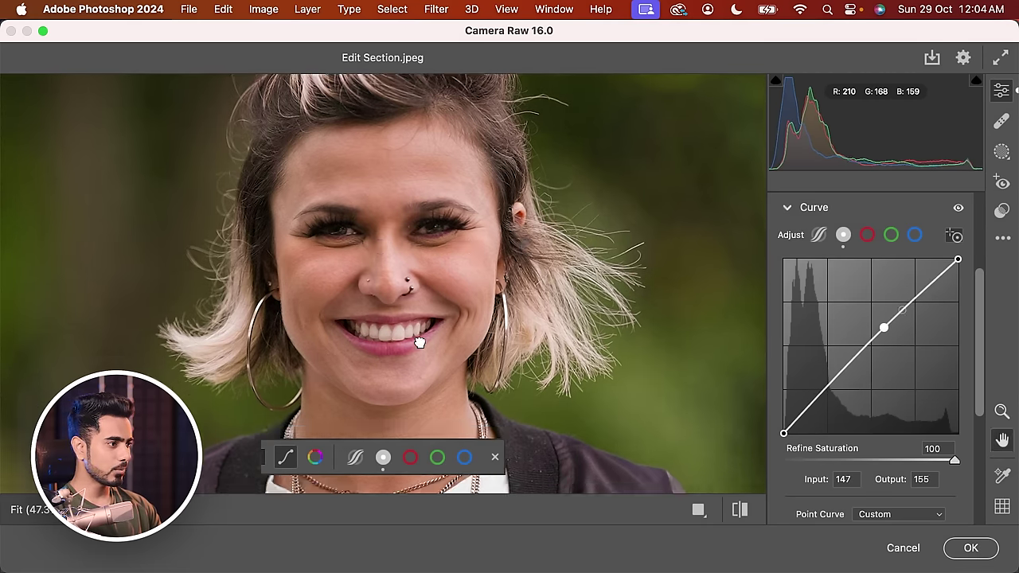
key("h")
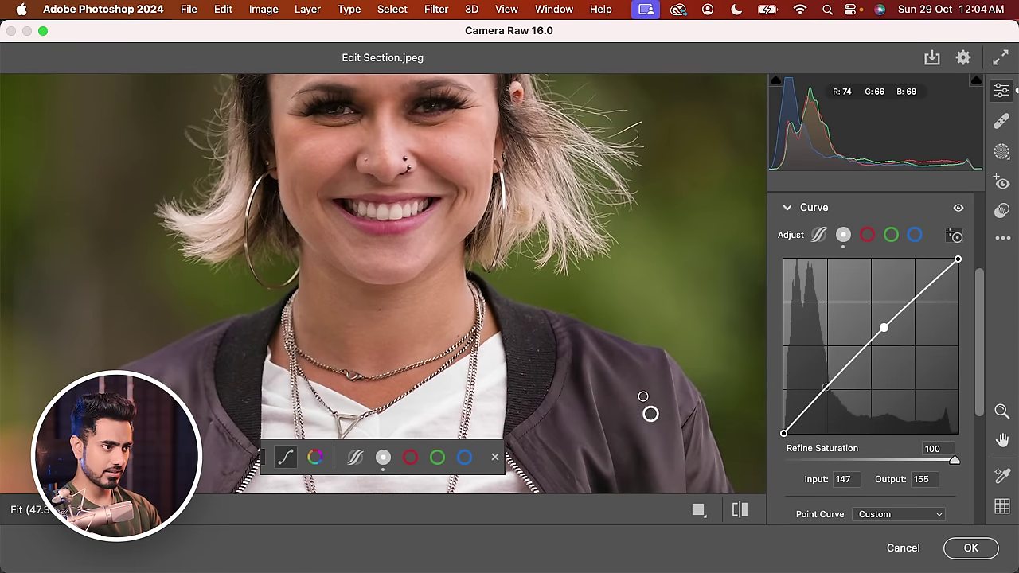
left_click_drag(652, 389, 724, 389)
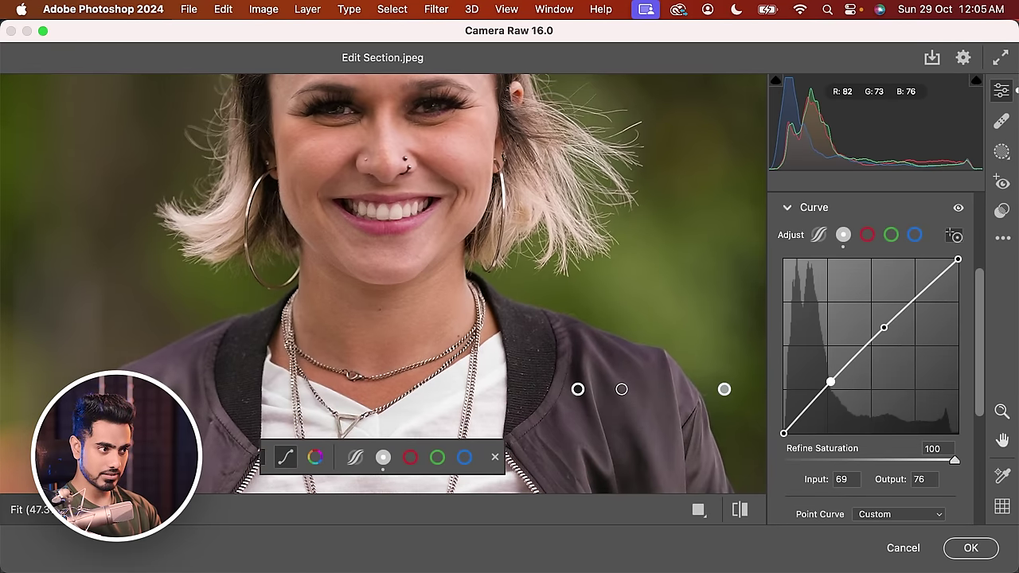
left_click_drag(621, 389, 616, 389)
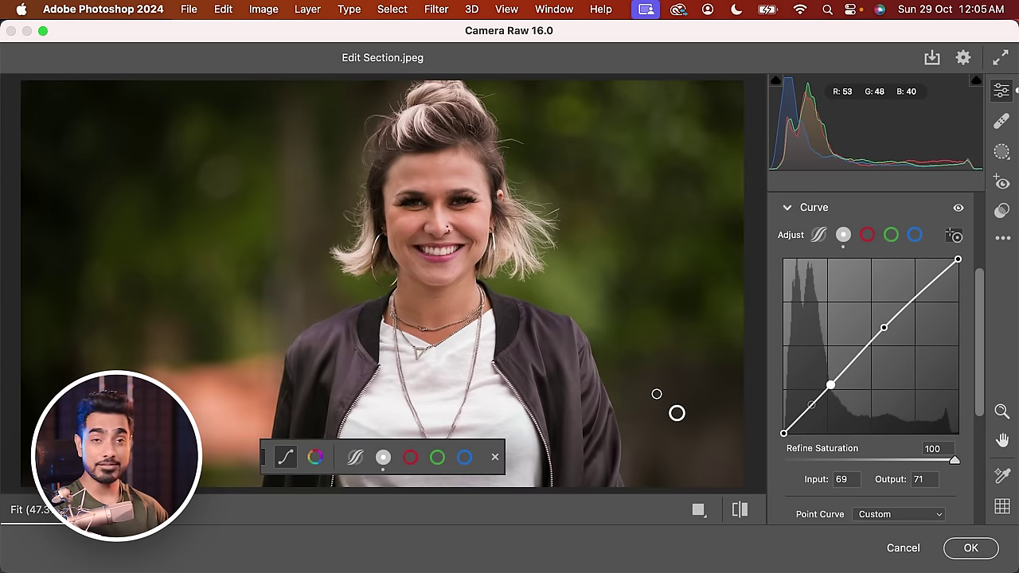
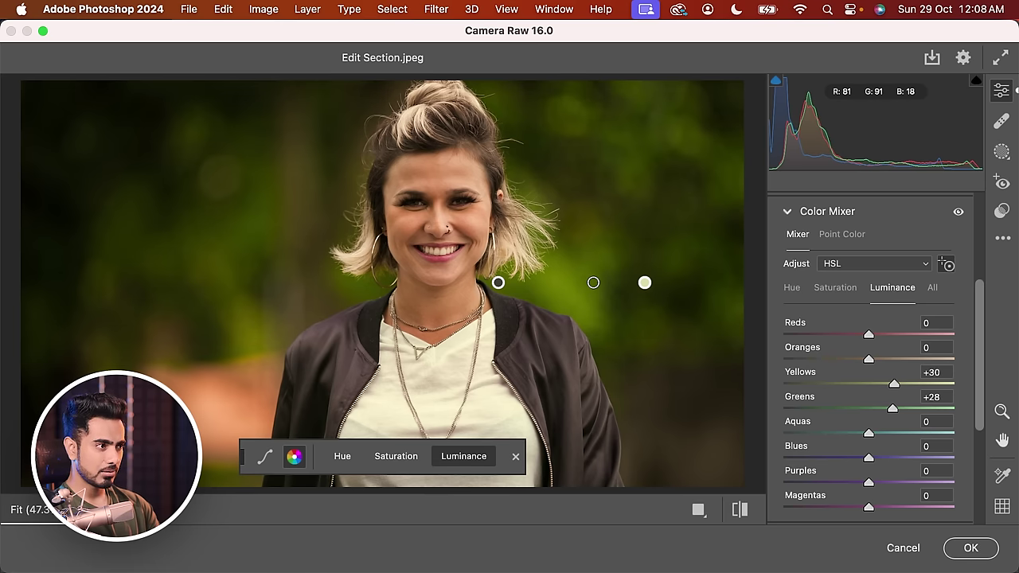
Shift the green background's hue with a targeted adjustment to Yellows -5 and Greens -5, and collapse Color Mixer
left_click(790, 289)
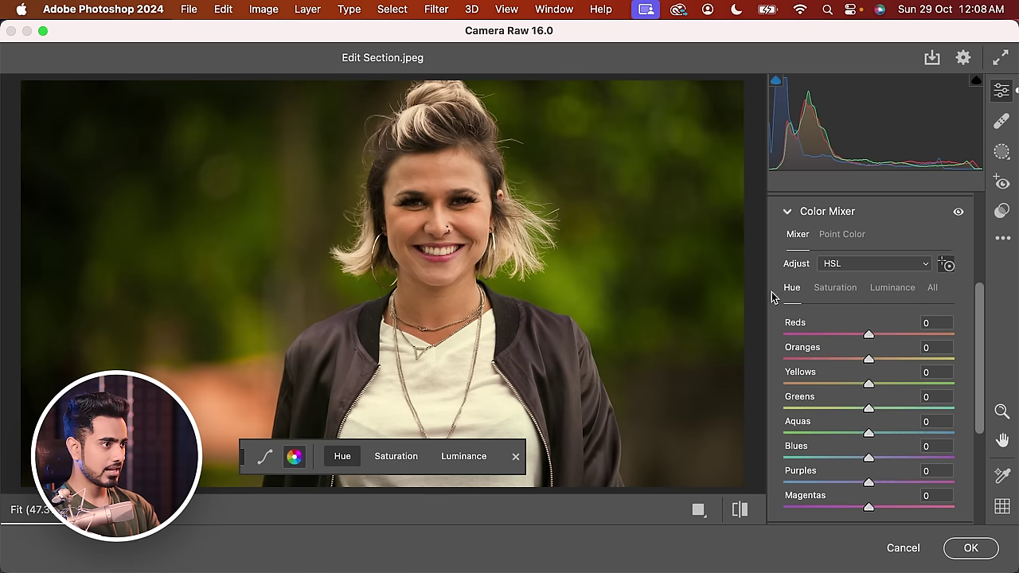
mouse_move(562, 284)
left_mouse_down()
mouse_move(583, 284)
mouse_move(543, 284)
mouse_move(558, 284)
left_mouse_up()
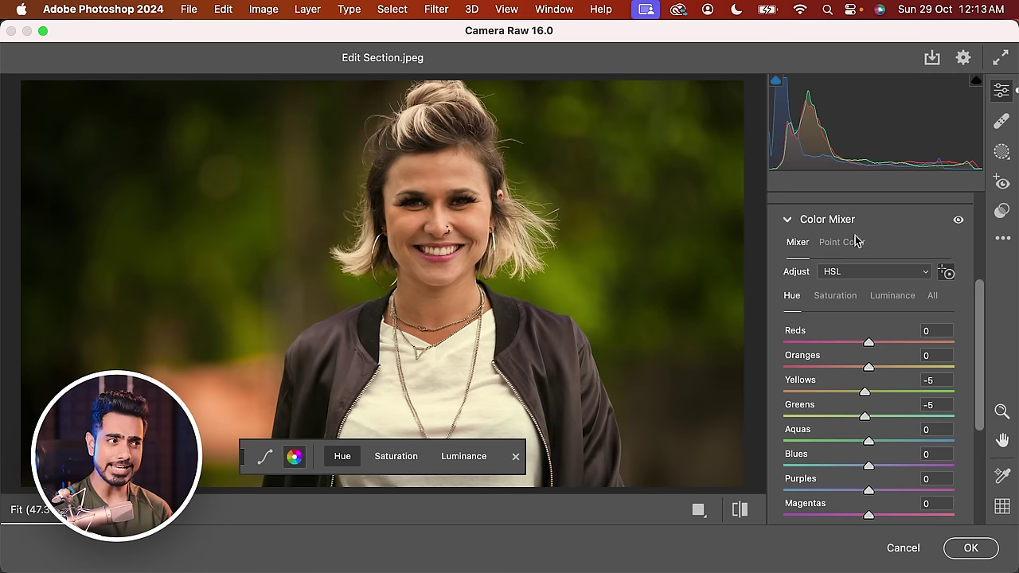
left_click(787, 220)
Show the white balance sampler in the Color adjustments, and collapse the group again
left_click_drag(983, 303, 980, 256)
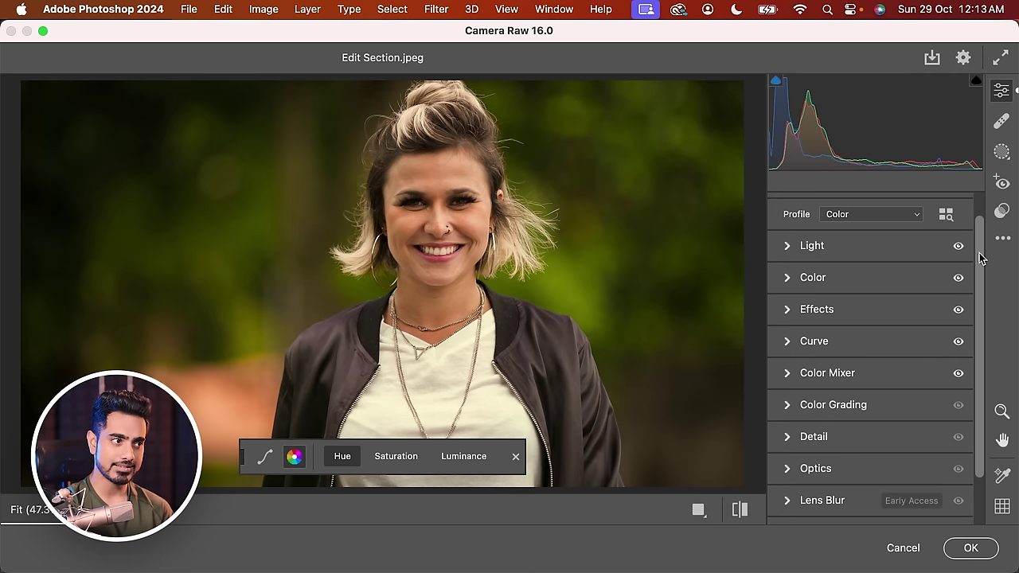
left_click(787, 278)
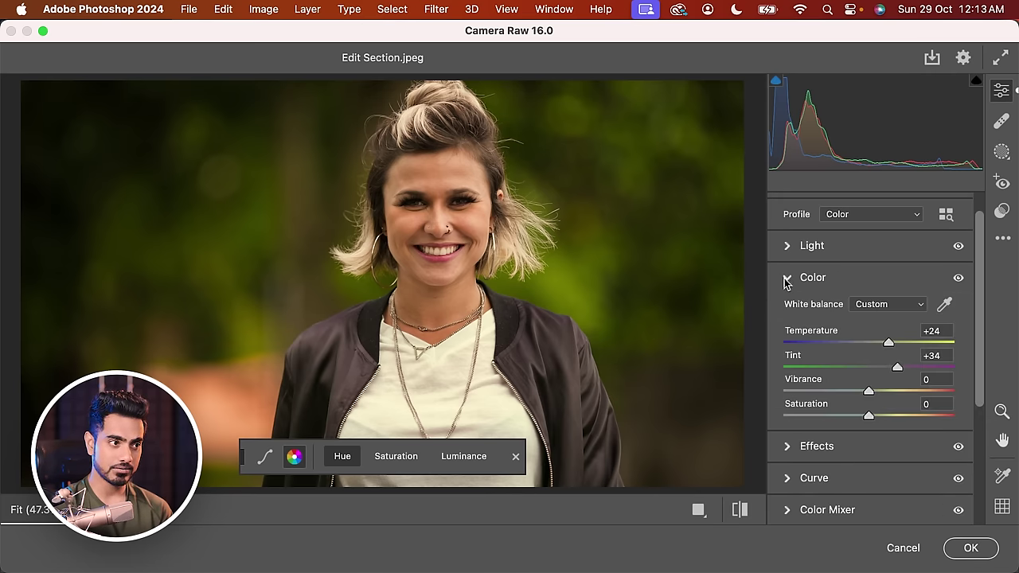
left_click(940, 307)
left_click(788, 278)
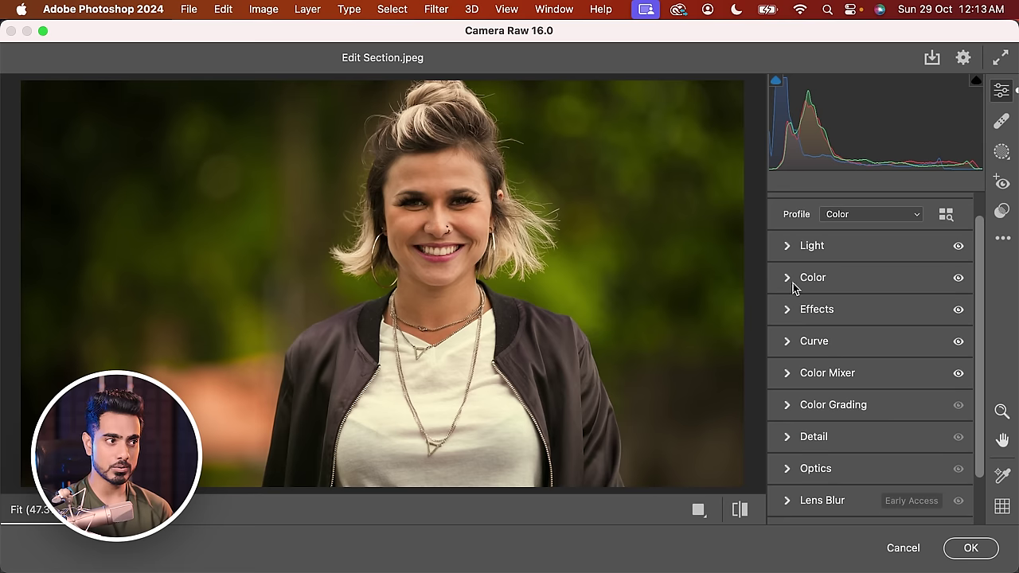
Show the Color Mixer's targeted adjustment tool and the Color group, leaving Color Mixer expanded with the tool switched off
scroll(976, 340, "down", 2)
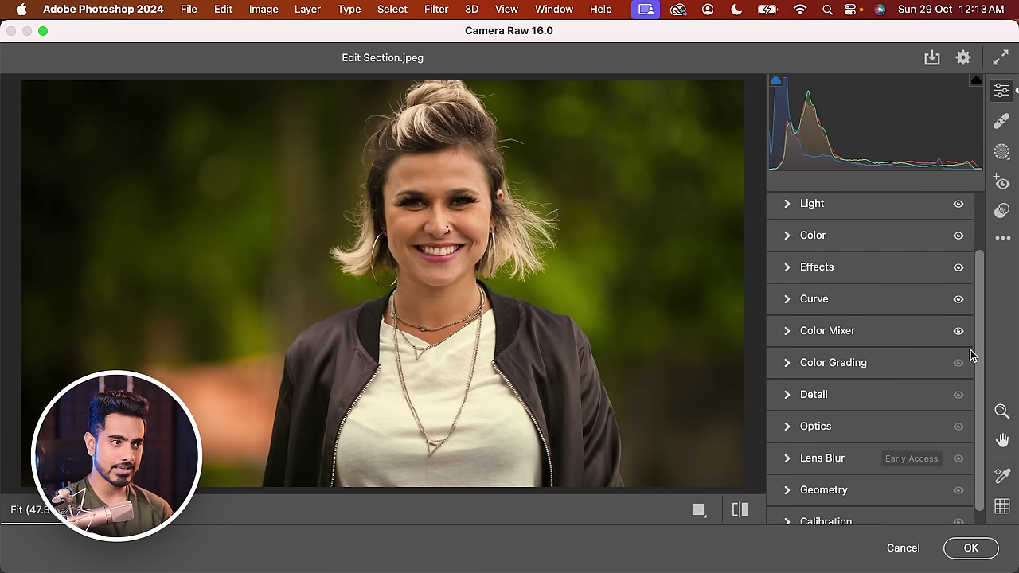
left_click(788, 332)
left_click(946, 264)
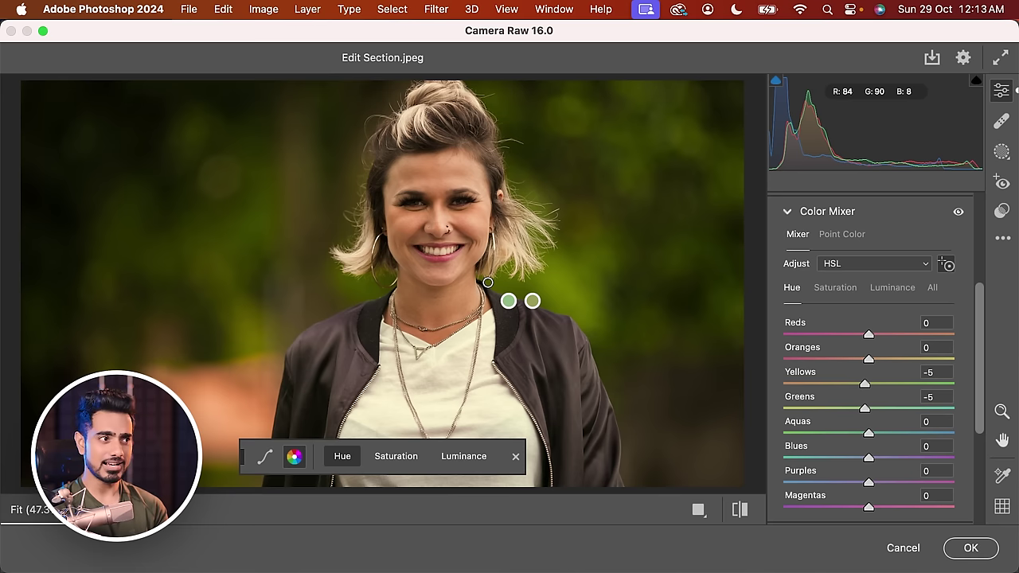
left_click(793, 226)
left_click(788, 230)
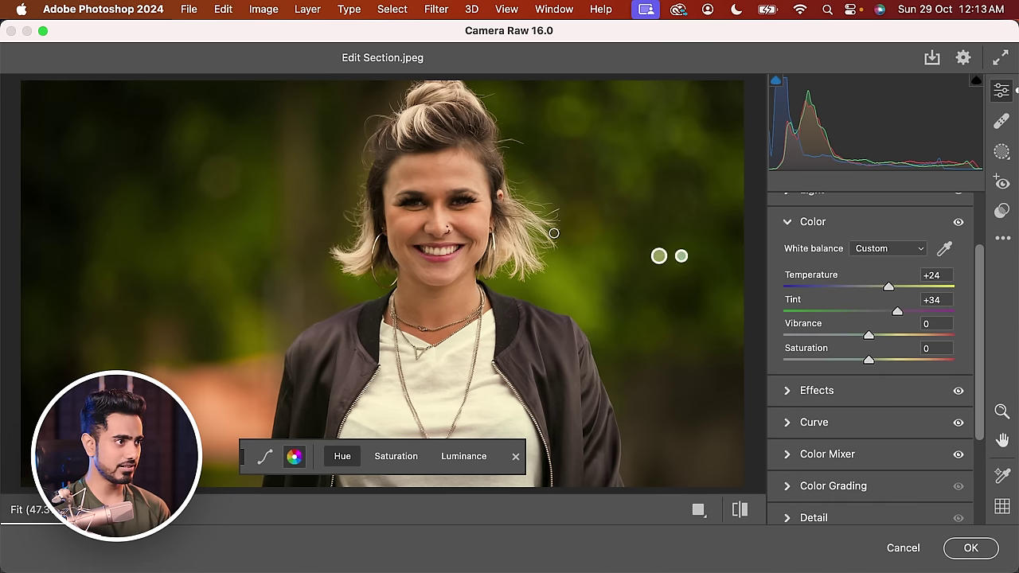
left_click(788, 227)
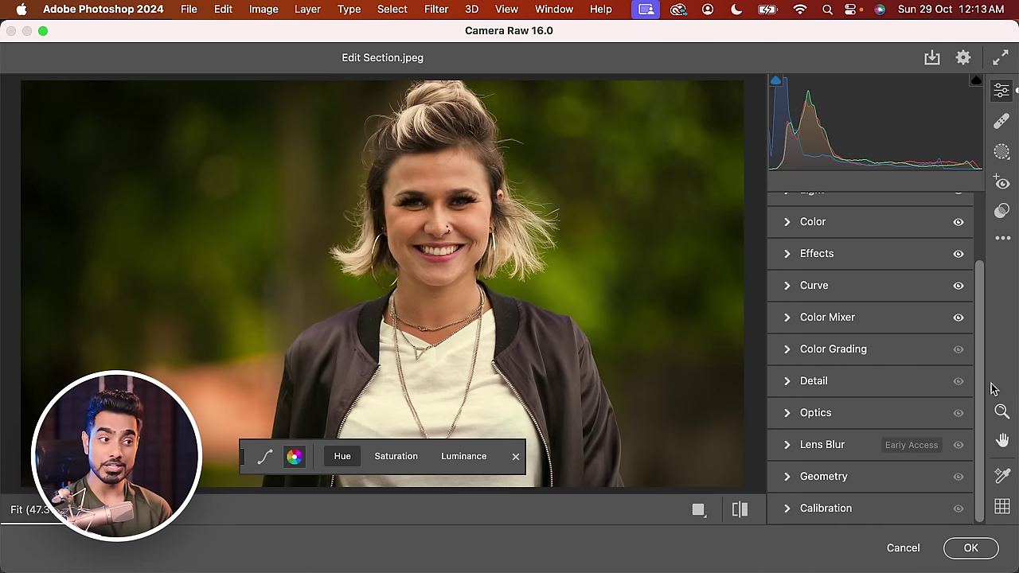
left_click(791, 318)
left_click(946, 265)
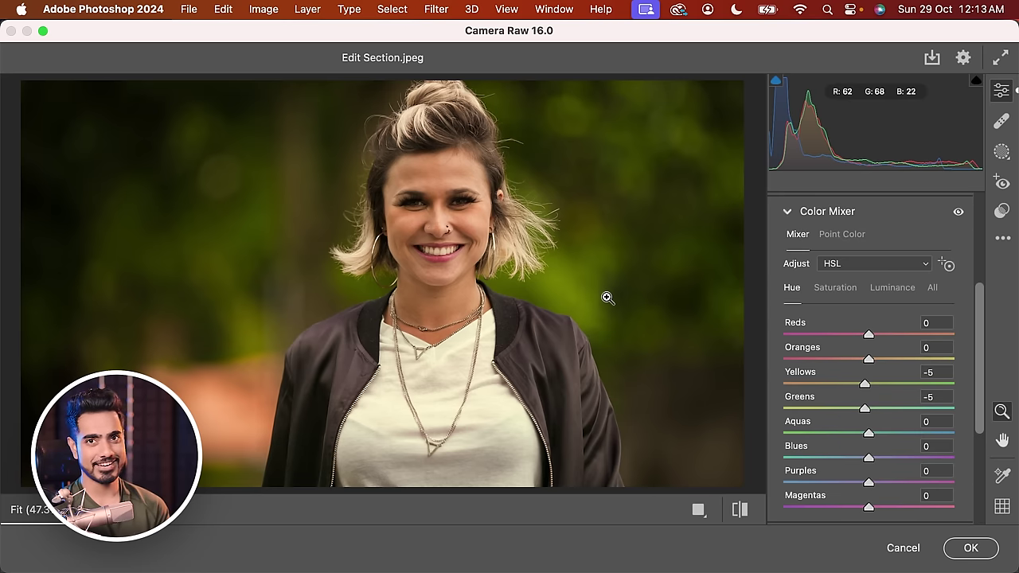
Try an automatic Subject mask on the woman and undo it
left_click(1001, 153)
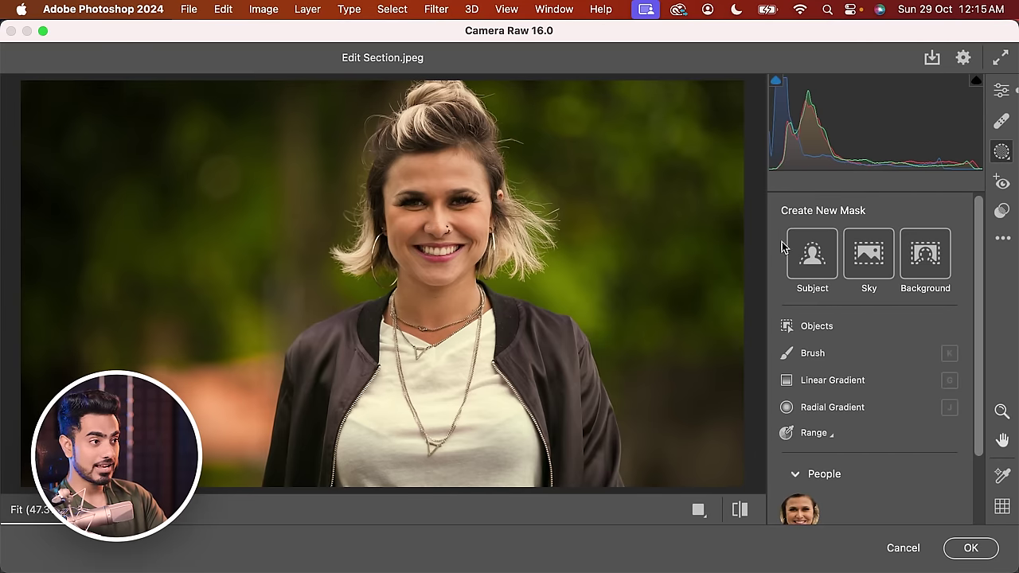
left_click(812, 256)
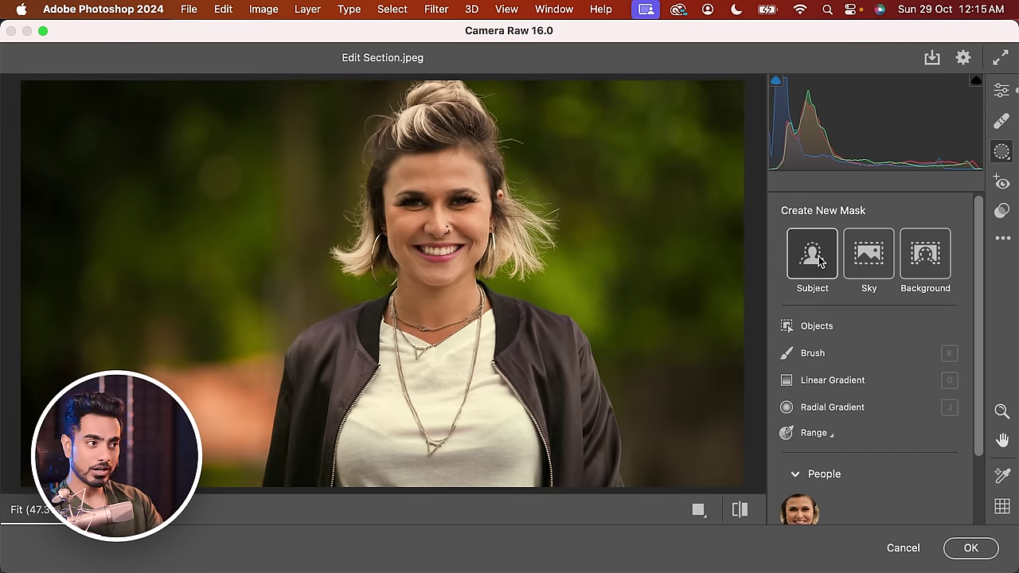
key("z")
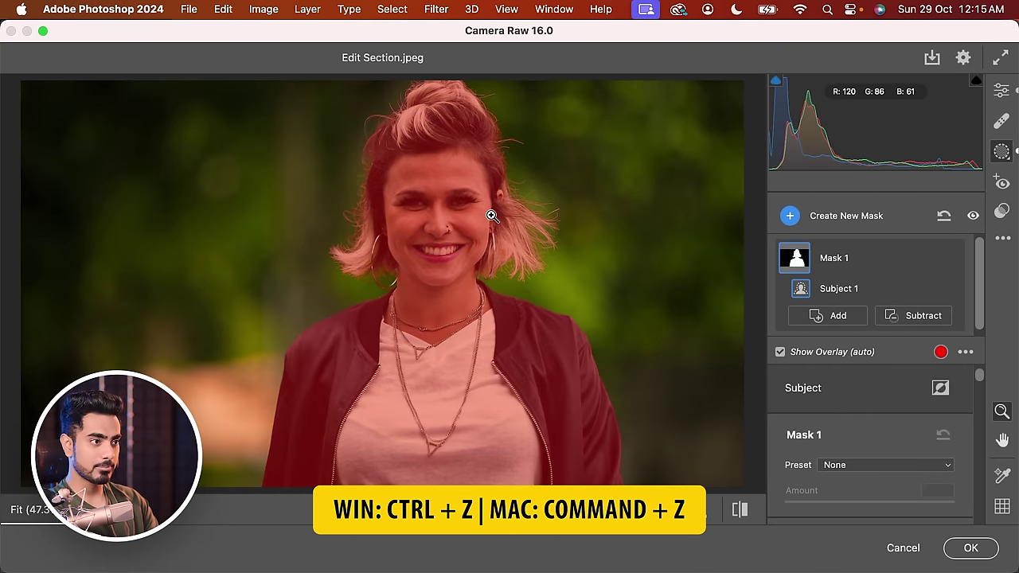
key("super+z")
Preview the Facial Skin, Body Skin, Lips and Teeth options of a Person 1 mask, and cancel the mask
left_click_drag(981, 394, 980, 482)
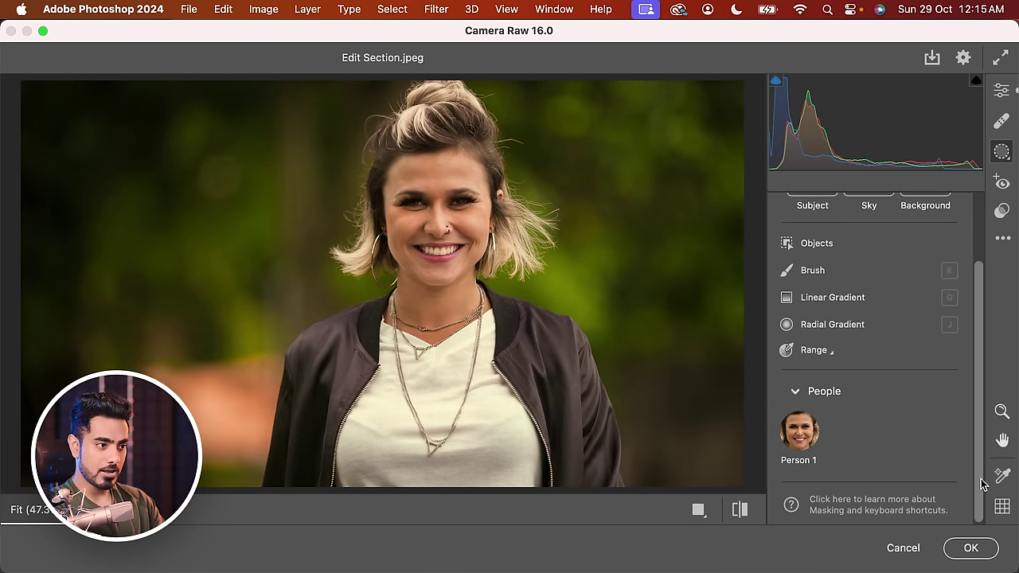
left_click(802, 437)
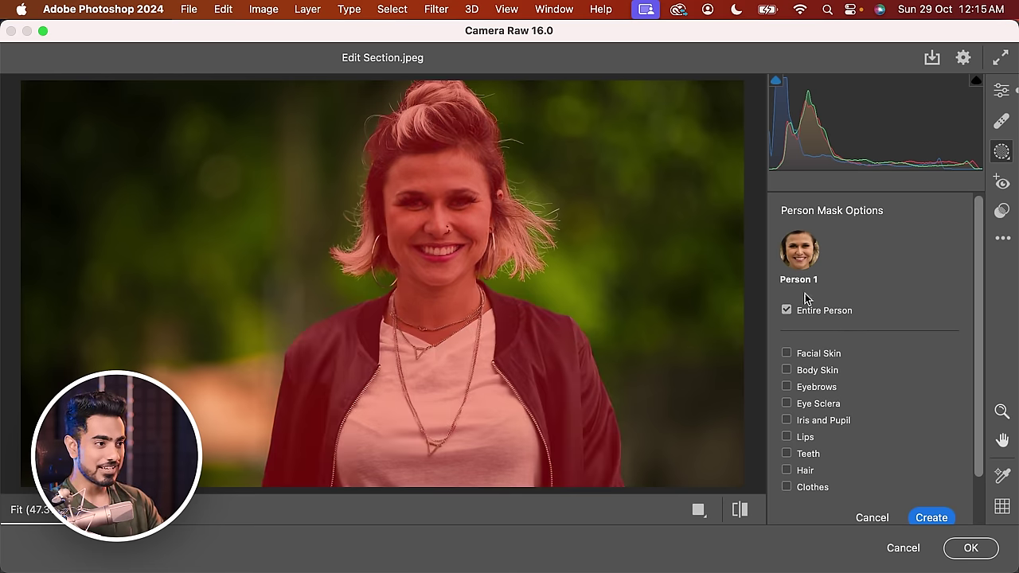
left_click(786, 352)
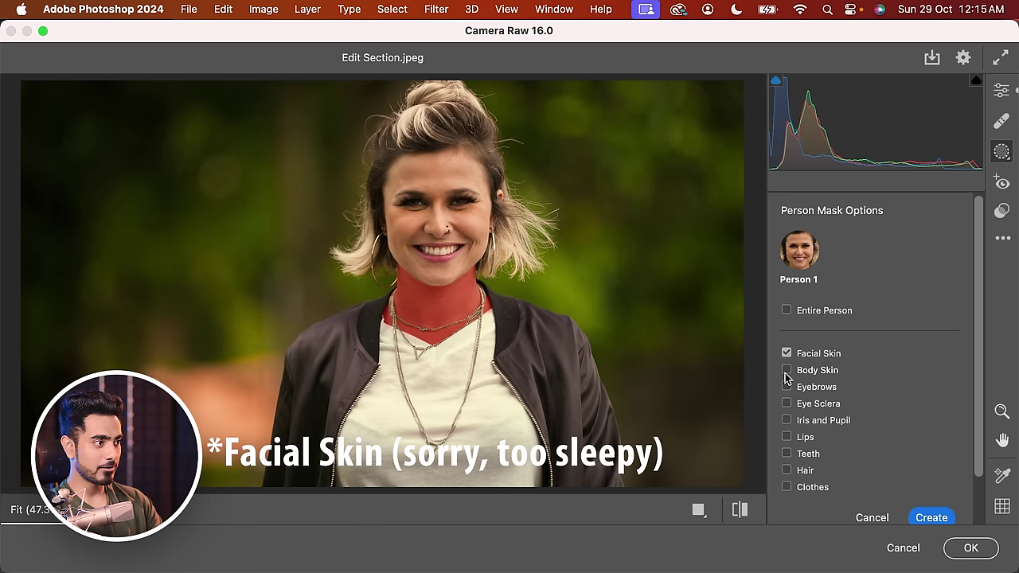
left_click(787, 370)
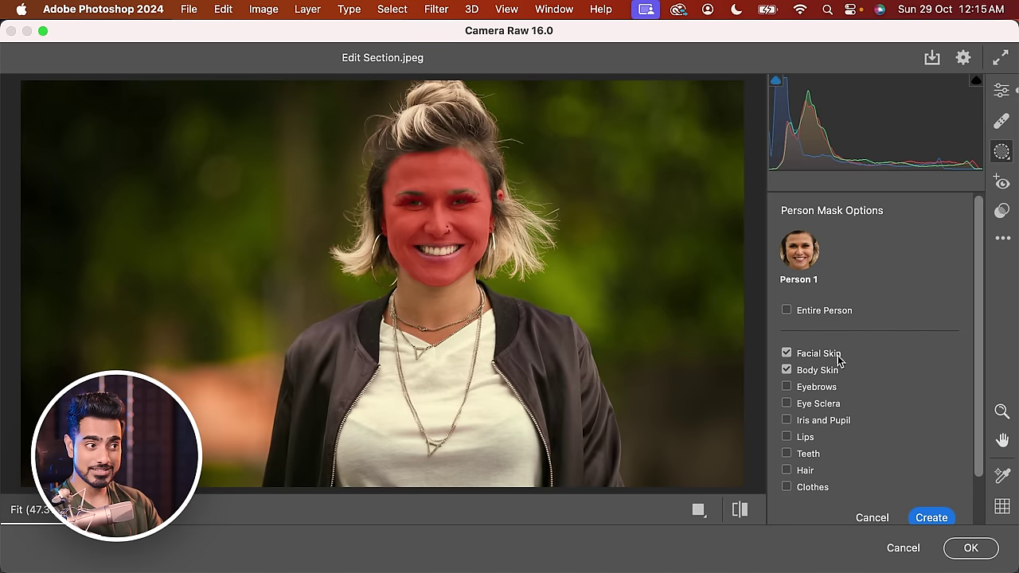
left_click(786, 370)
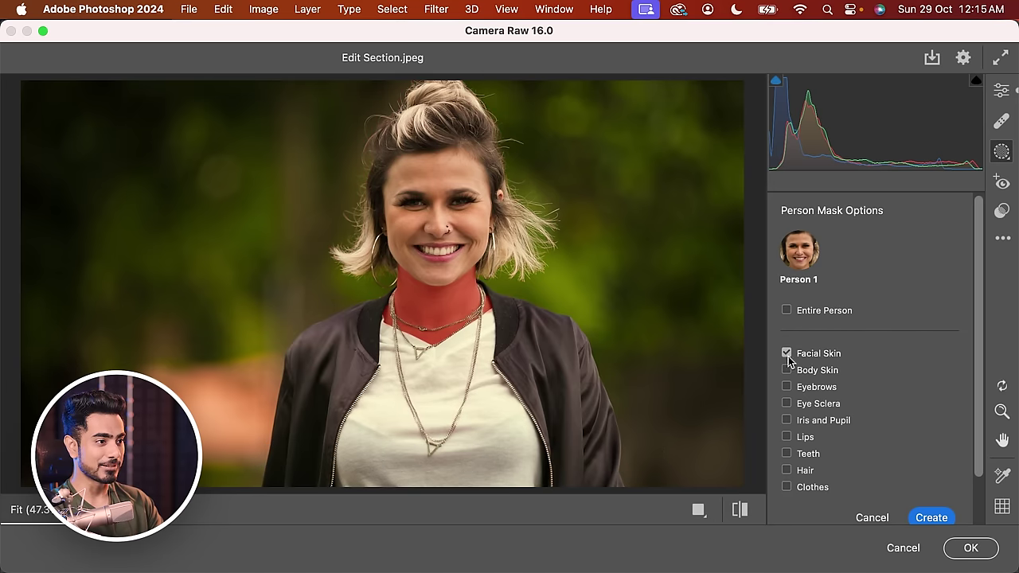
left_click(786, 353)
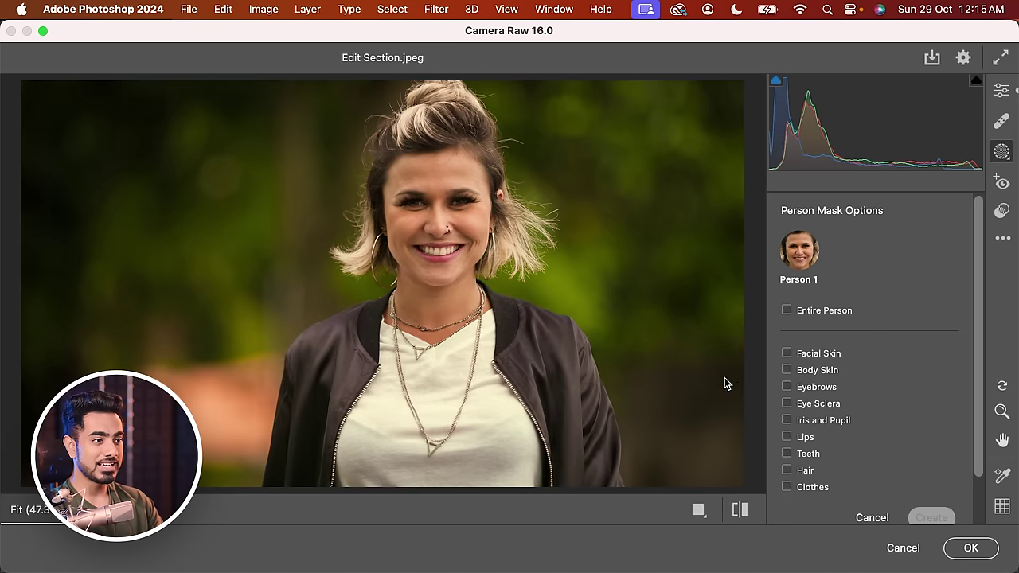
left_click(787, 436)
left_click(787, 438)
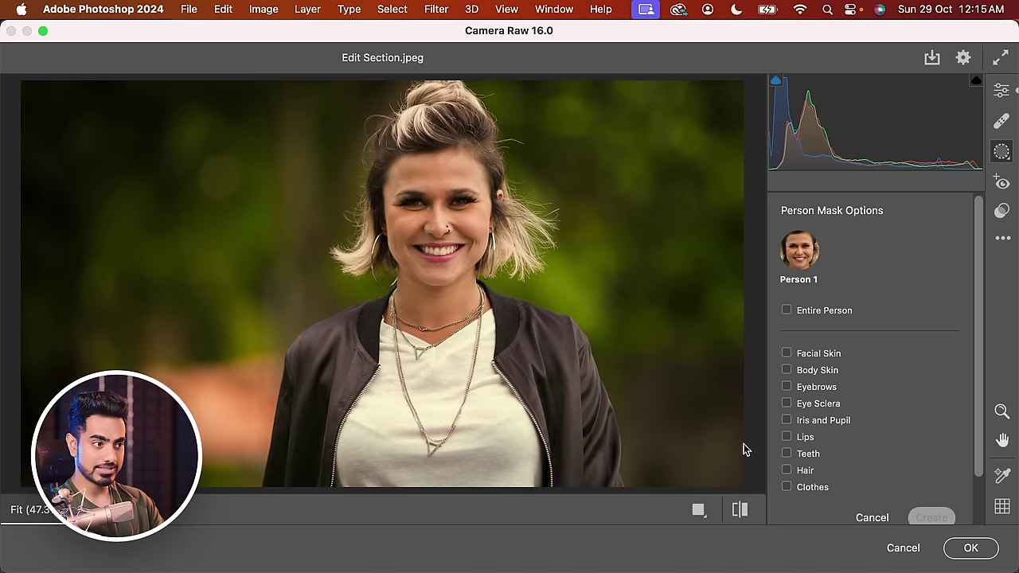
left_click(786, 454)
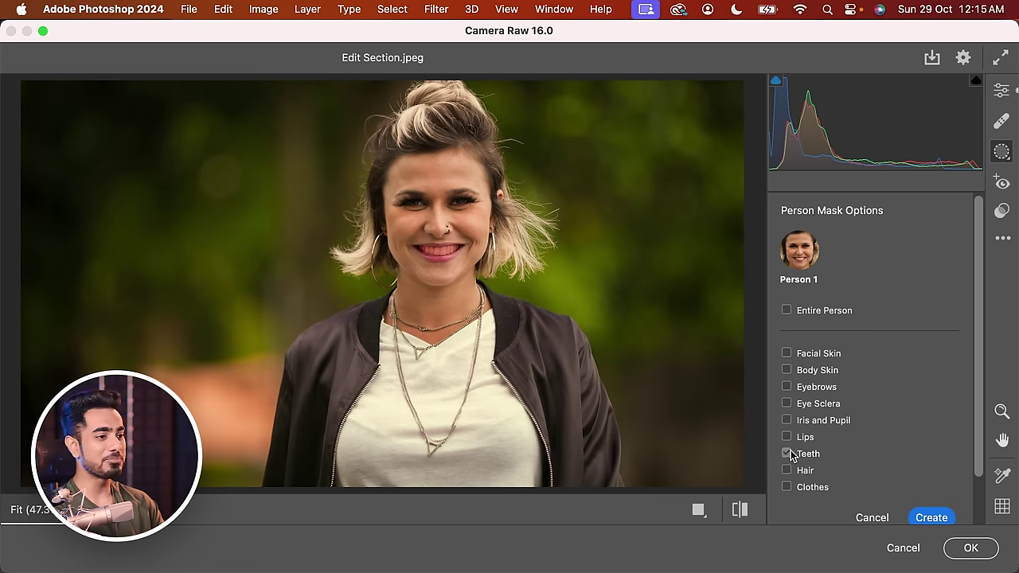
left_click(871, 517)
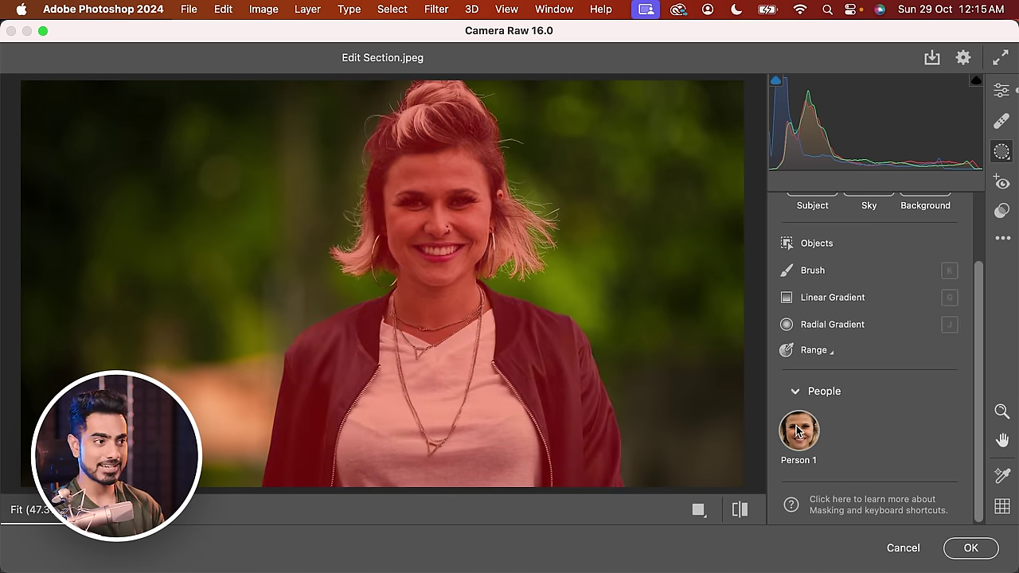
Create a mask with a small radial gradient over the eye on the photo's left side, toggling its outline and handles
scroll(976, 409, "up", 3)
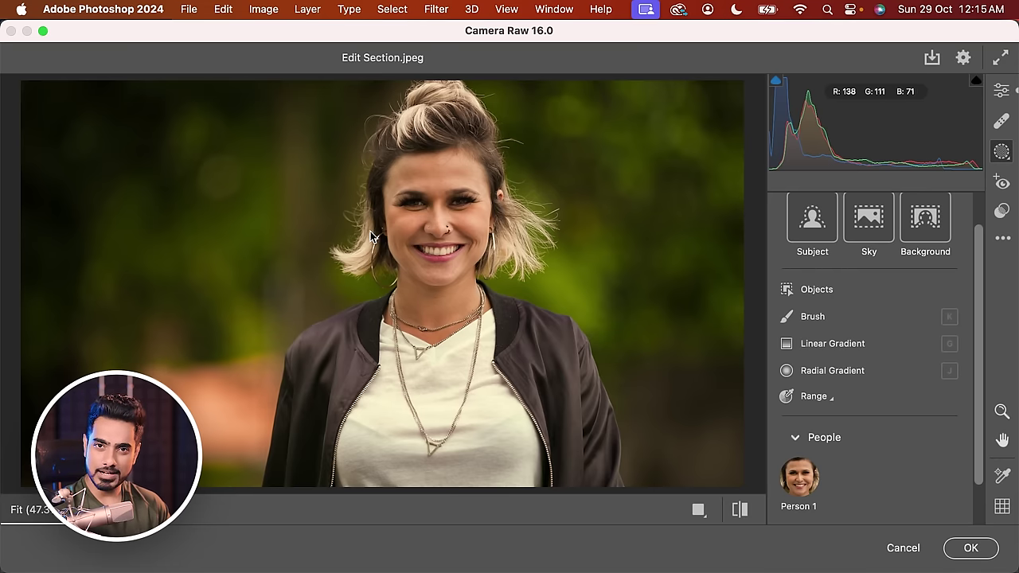
left_click(832, 370)
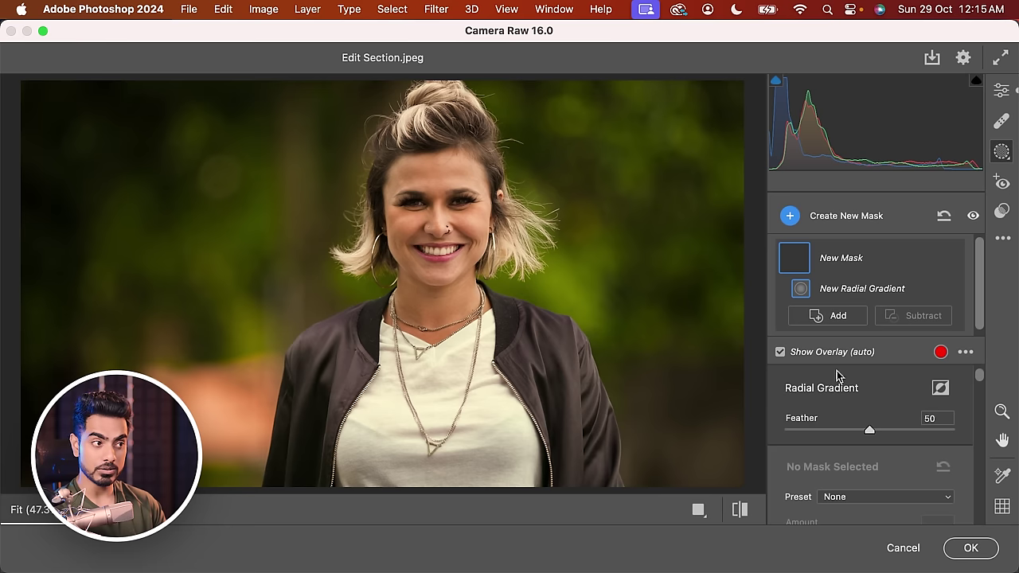
mouse_move(412, 204)
left_mouse_down()
mouse_move(444, 217)
mouse_move(399, 207)
left_mouse_up()
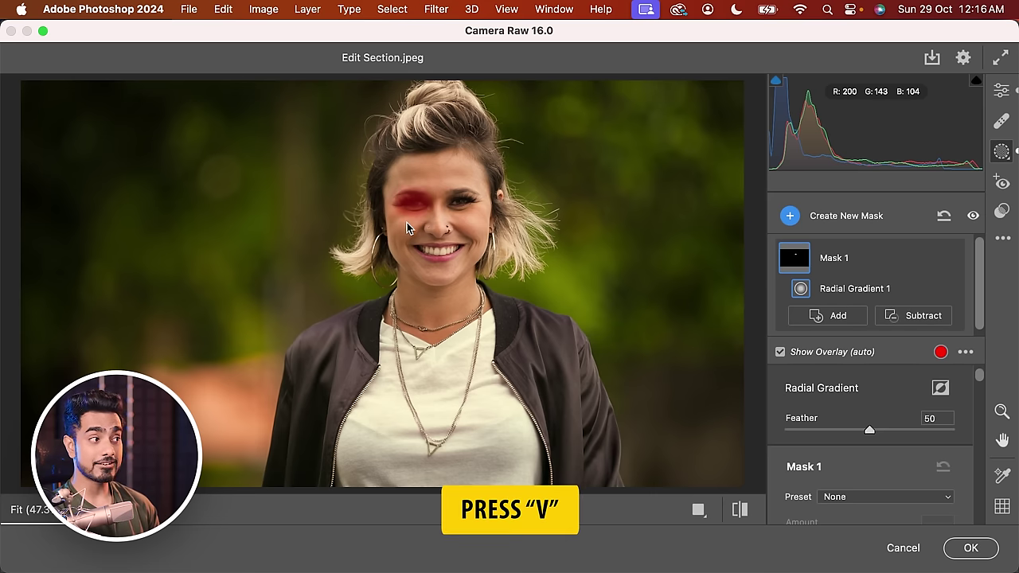
key("v")
key("v")
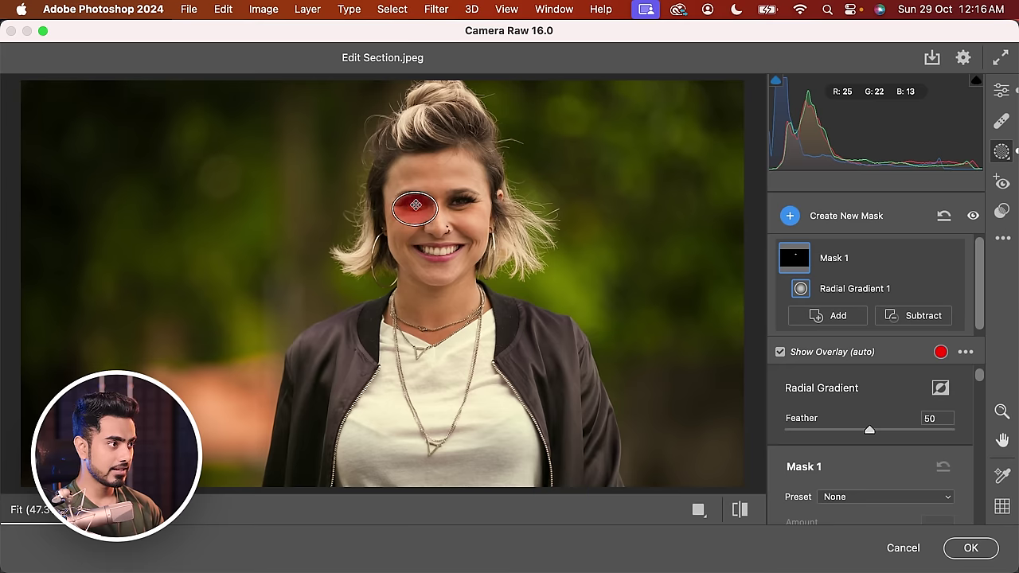
key("v")
key("v")
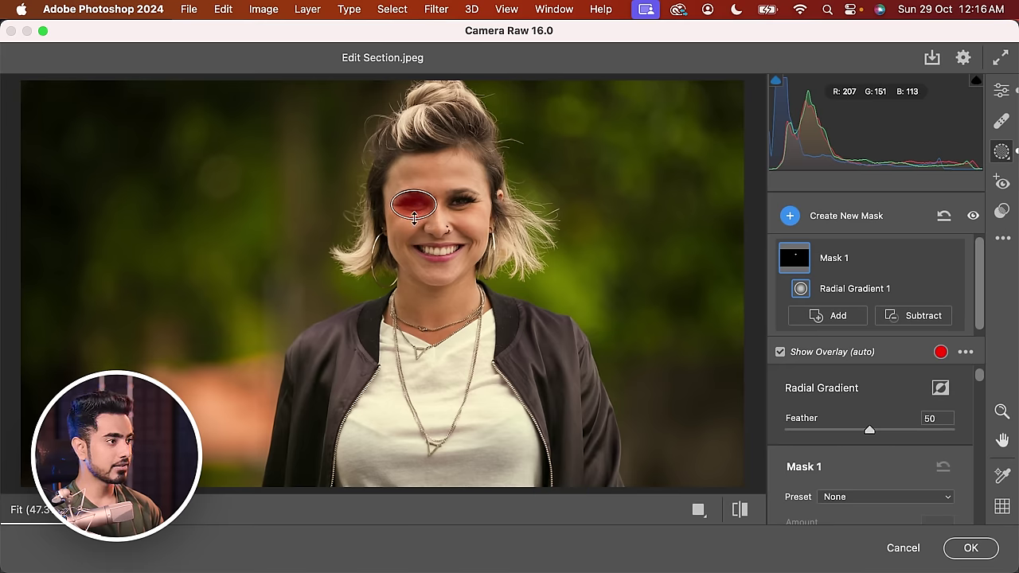
key("v")
Add a second radial gradient to the same mask, drawn as an ellipse over the woman's other eye
key("super+equal")
key("super+equal")
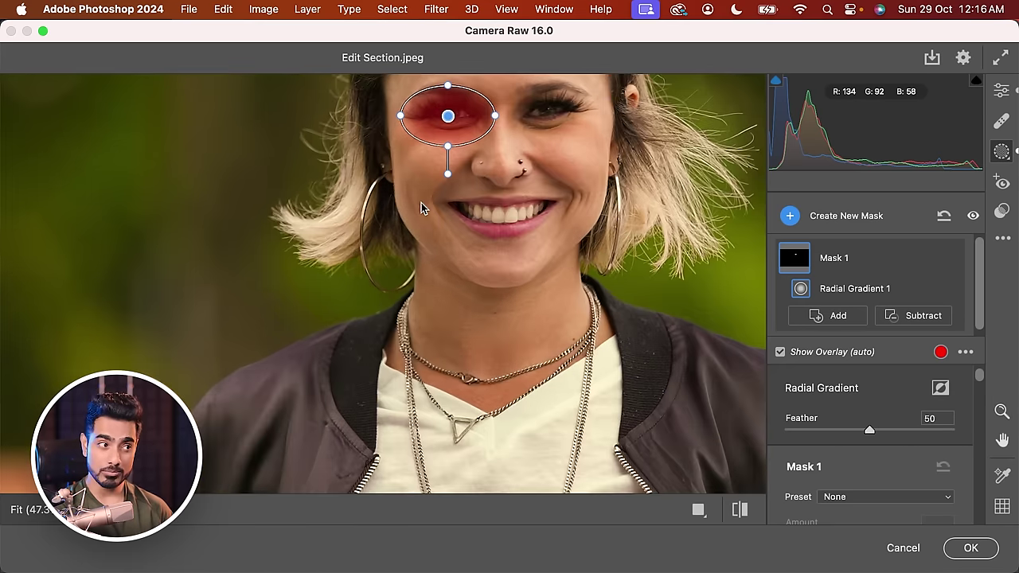
left_click_drag(444, 185, 324, 309)
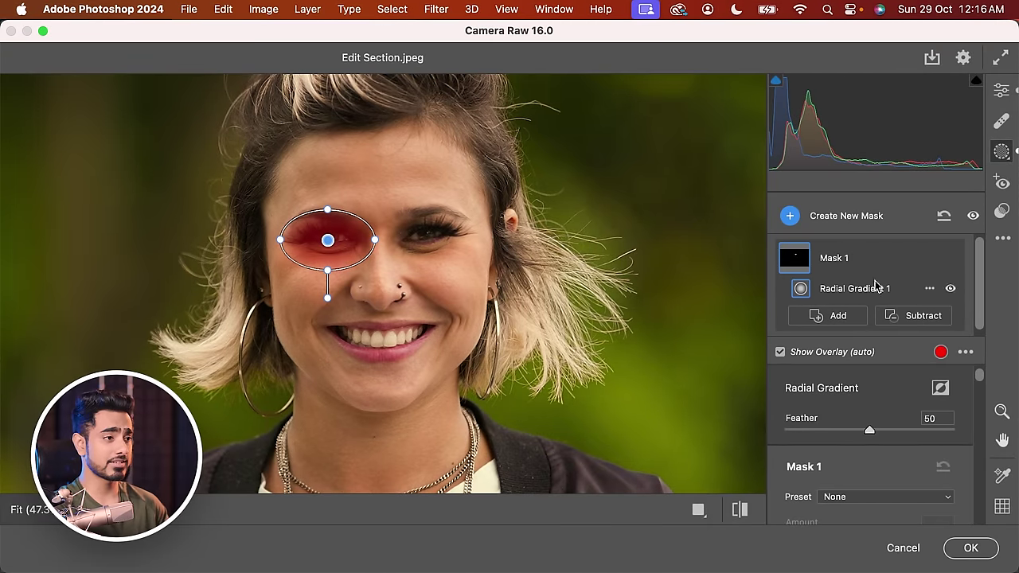
left_click(828, 322)
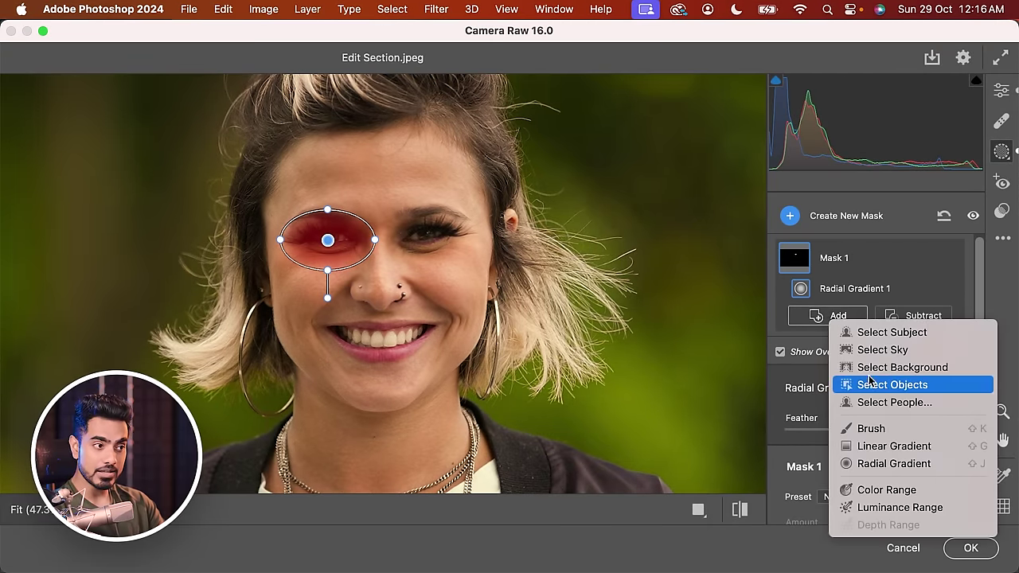
left_click(890, 464)
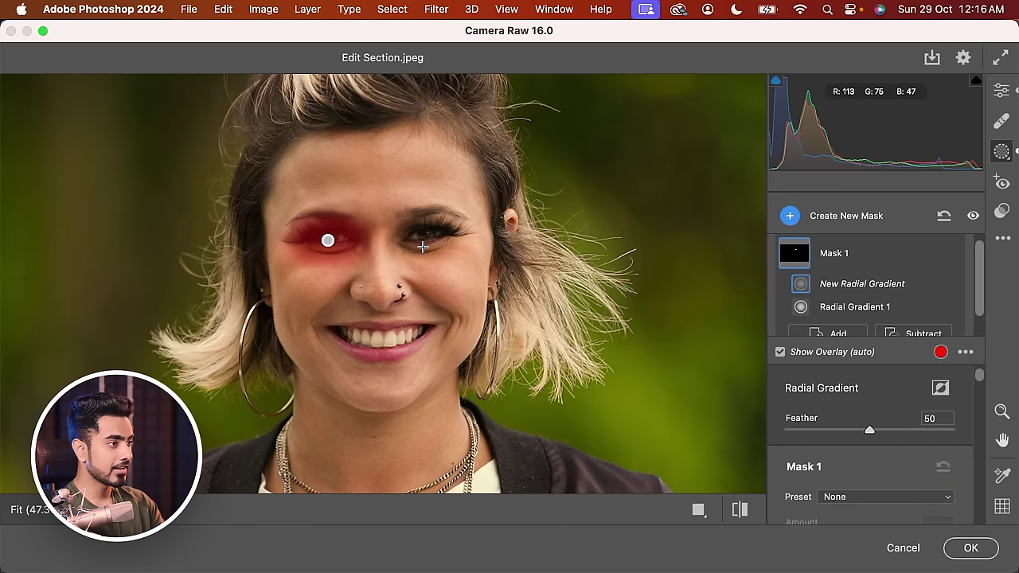
left_click_drag(426, 232, 478, 258)
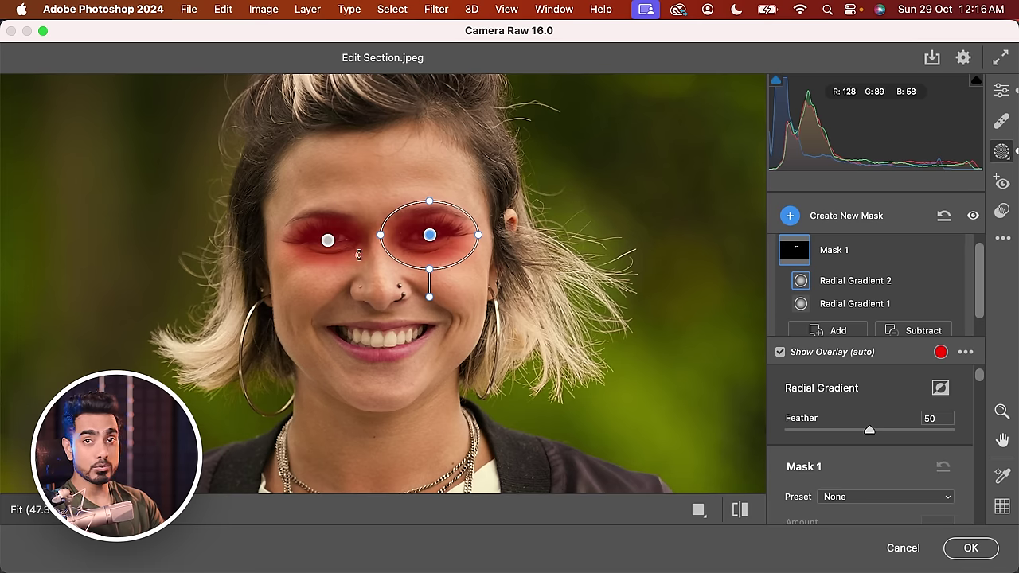
Toggle the mask overlay off and on, and set the eye mask's Exposure to +0.90
left_click(780, 351)
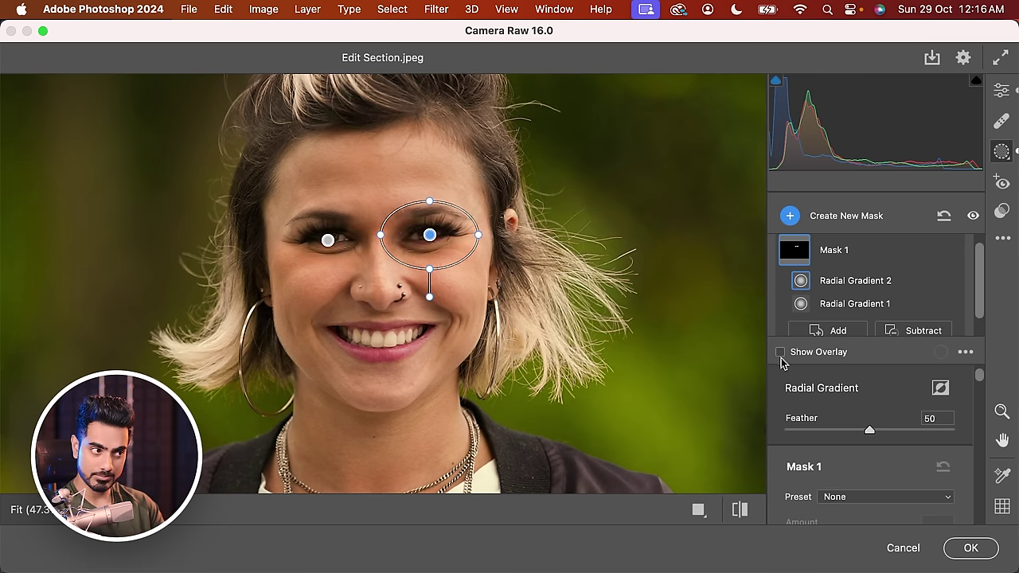
left_click(780, 351)
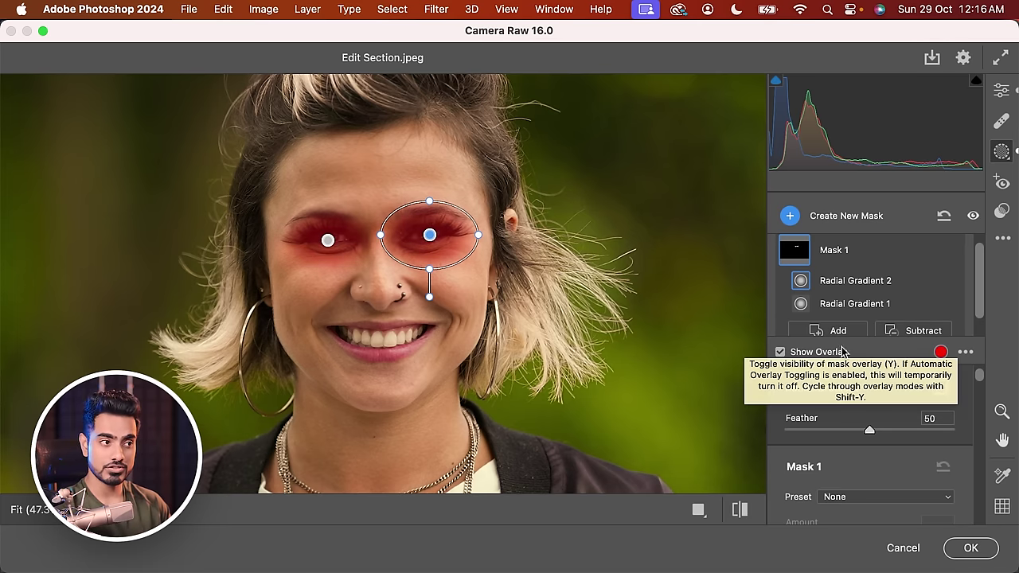
left_click_drag(980, 377, 982, 404)
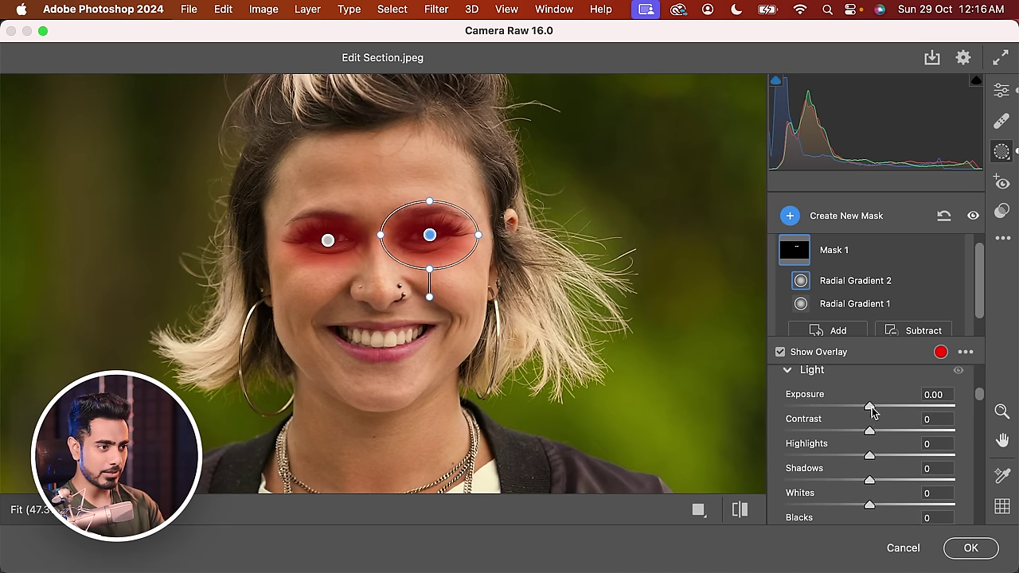
left_click_drag(871, 408, 888, 409)
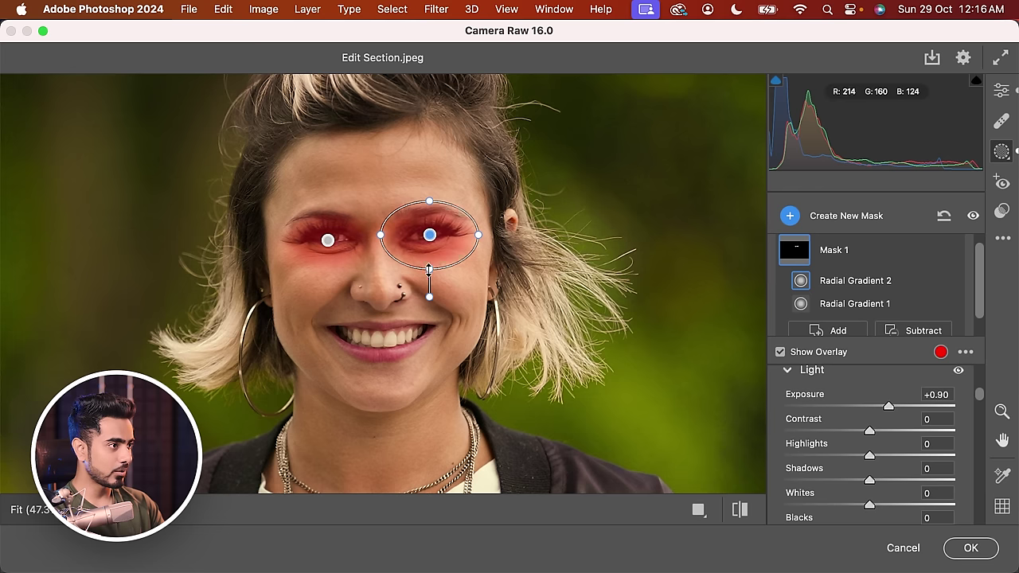
Set the Feather to 100 for both radial gradients over the eyes
left_click_drag(982, 397, 982, 379)
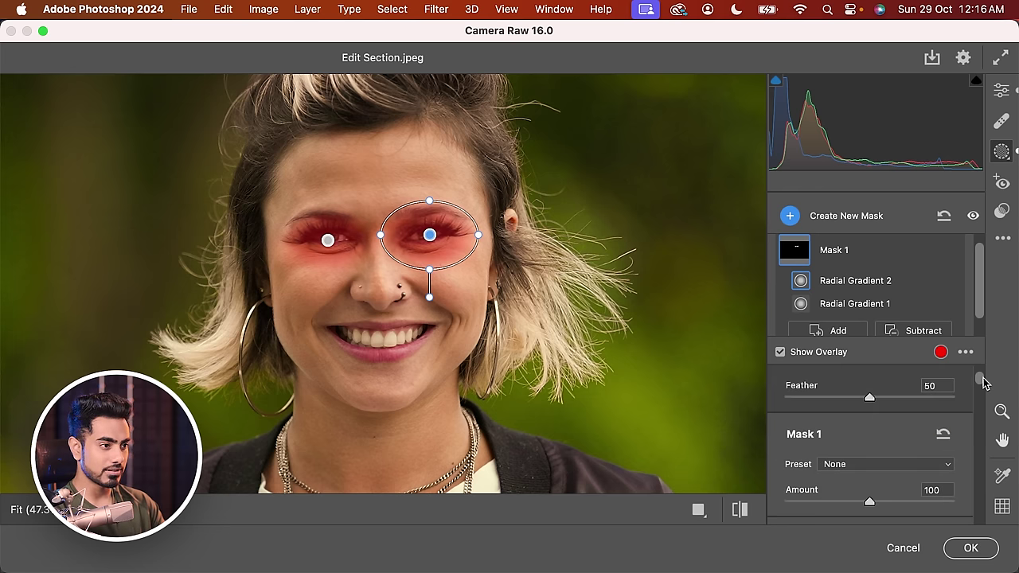
left_click(327, 239)
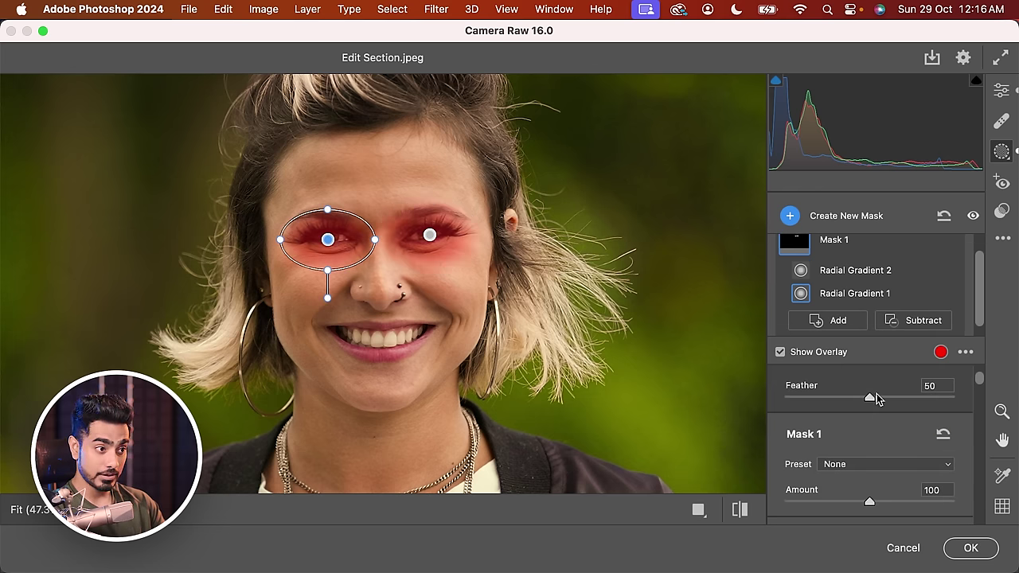
double_click(947, 401)
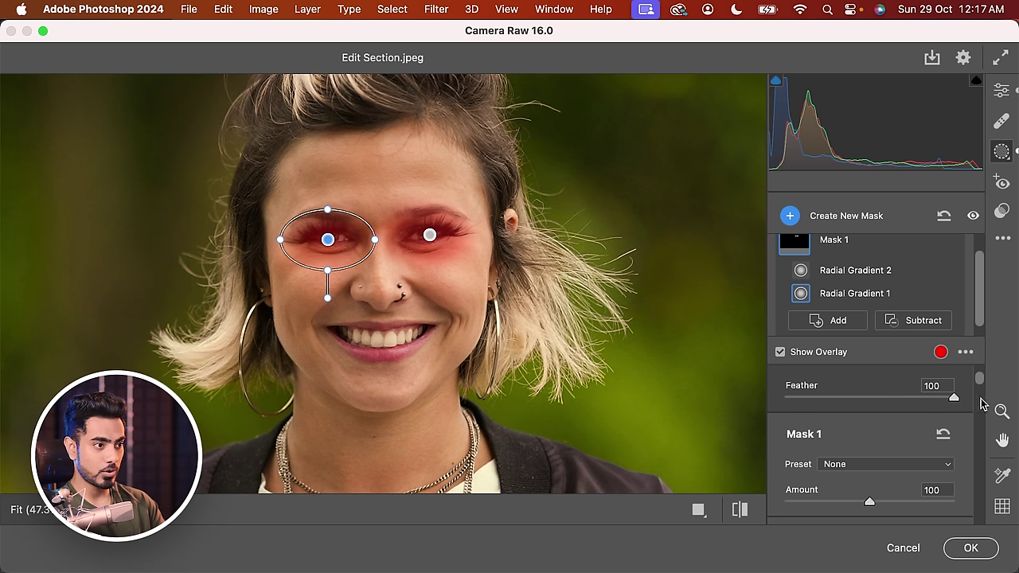
left_click(428, 235)
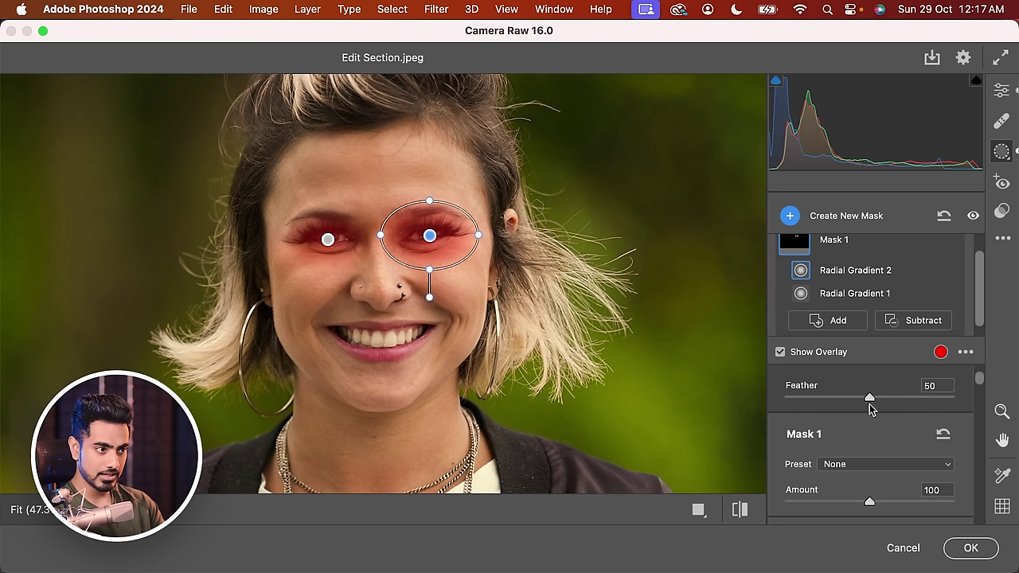
left_click_drag(871, 397, 920, 398)
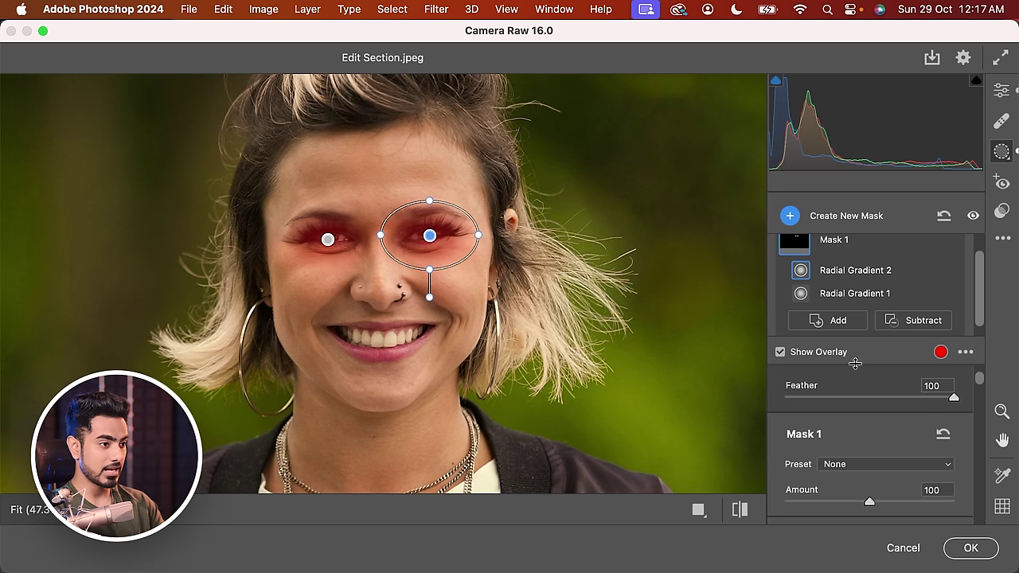
Set the eye mask's Exposure to +0.70 and hide the mask overlay
scroll(983, 384, "down", 3)
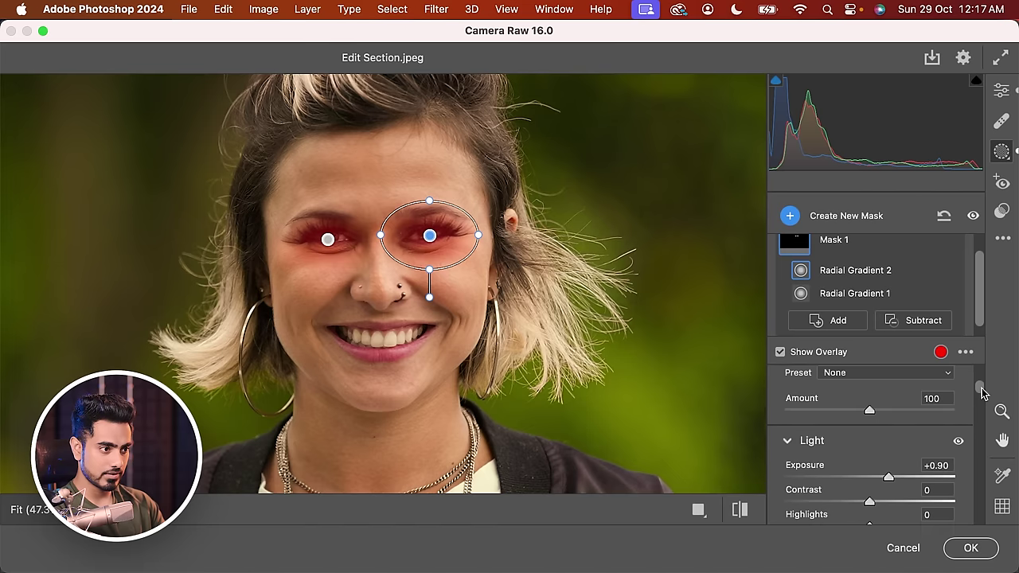
left_click_drag(890, 461, 885, 460)
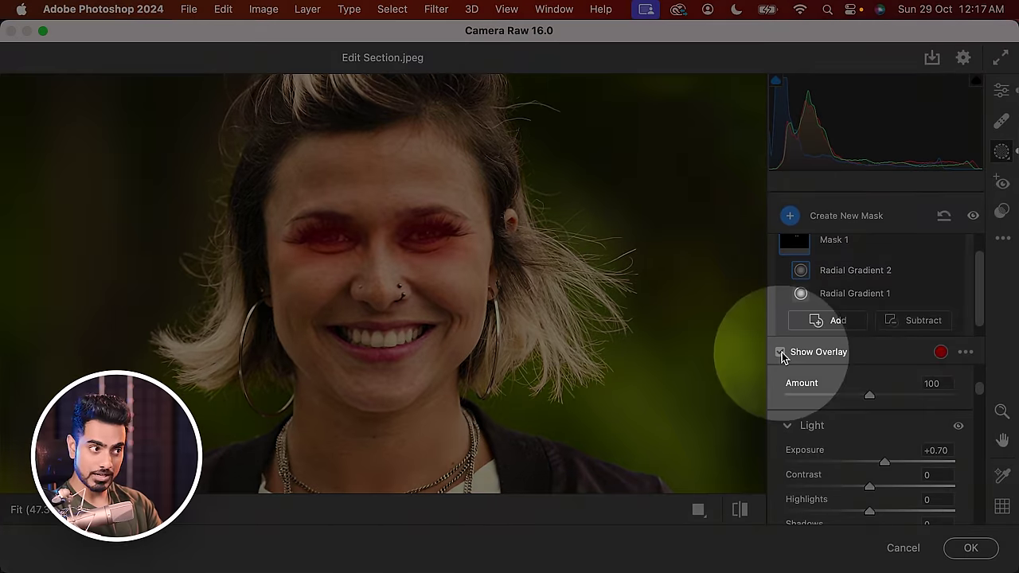
left_click(780, 352)
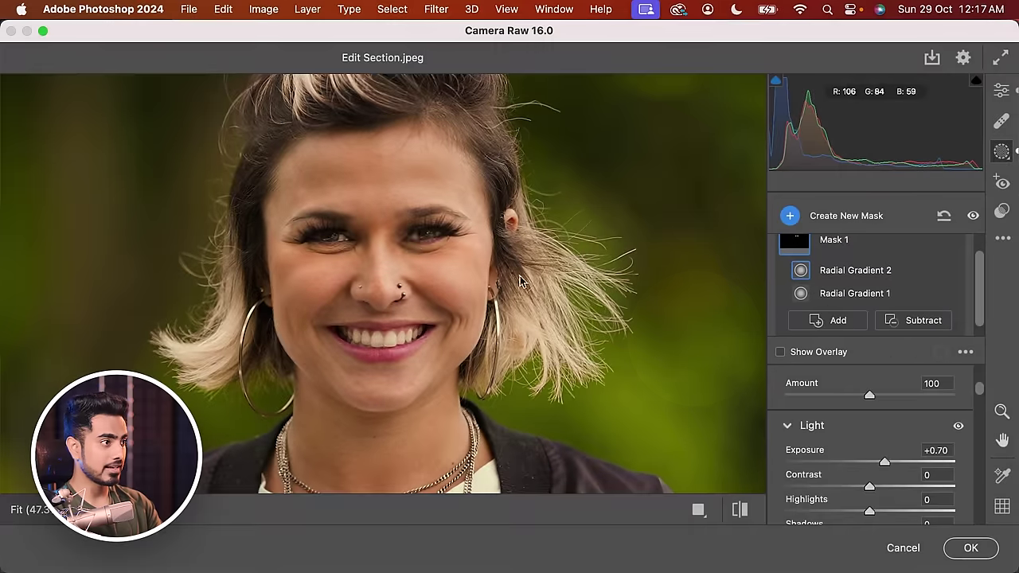
Set the eye mask's Shadows to +18, Blacks to -11 and Exposure to +0.85
key("z")
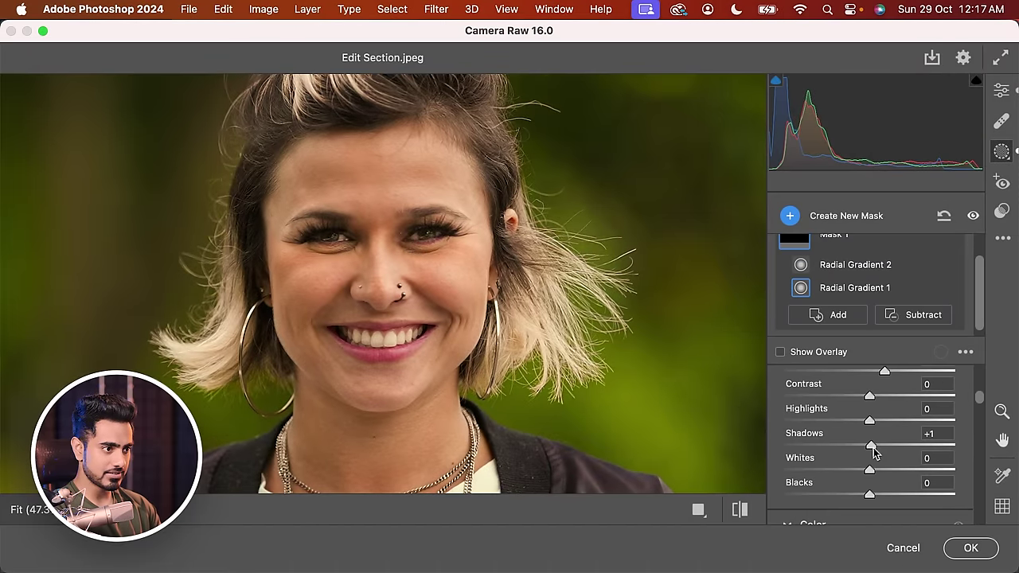
mouse_move(871, 444)
left_mouse_down()
mouse_move(894, 444)
mouse_move(886, 446)
left_mouse_up()
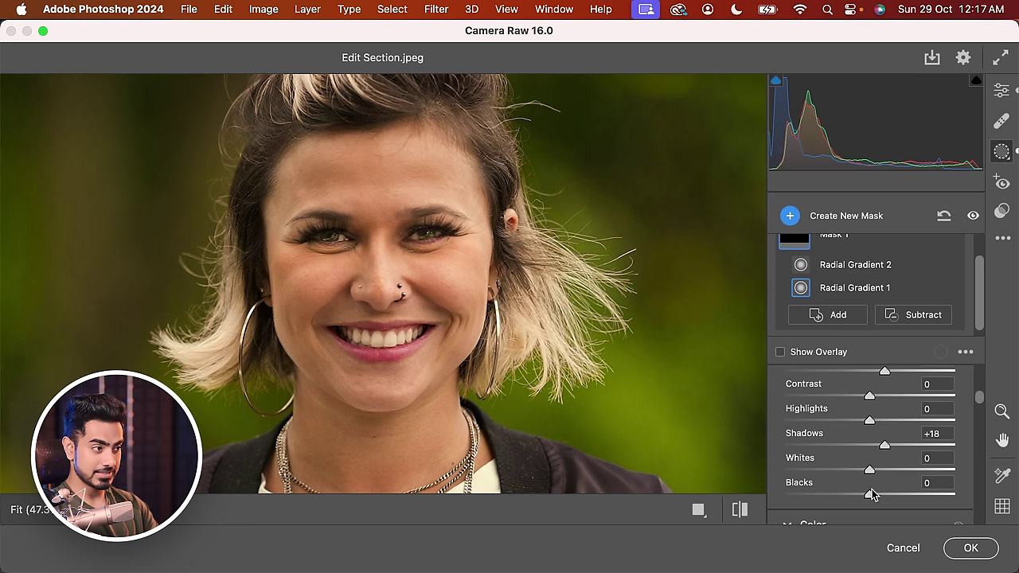
left_click_drag(869, 496, 859, 496)
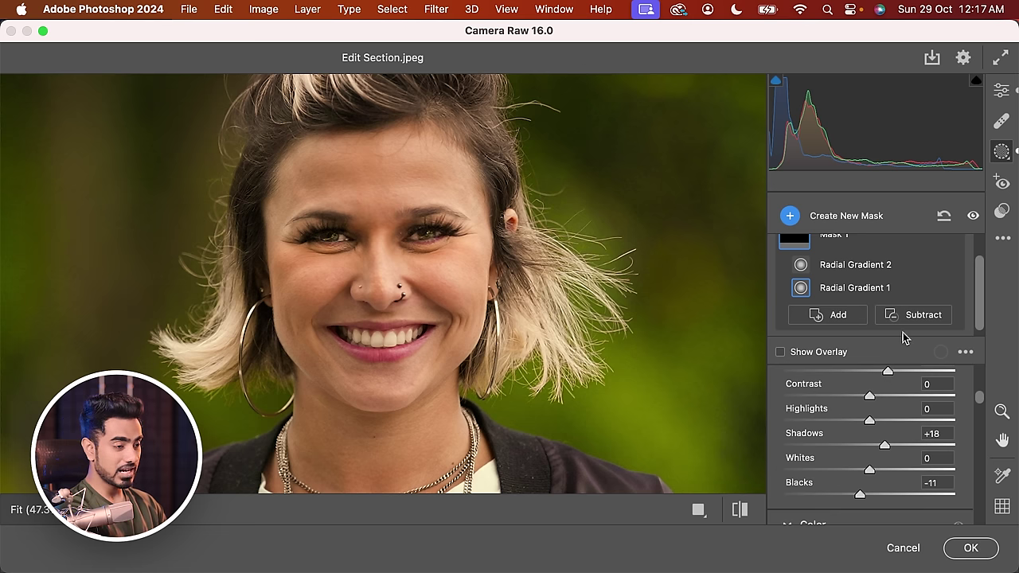
Toggle the eye mask's visibility off and on to compare the eyes before and after
left_click_drag(979, 280, 980, 256)
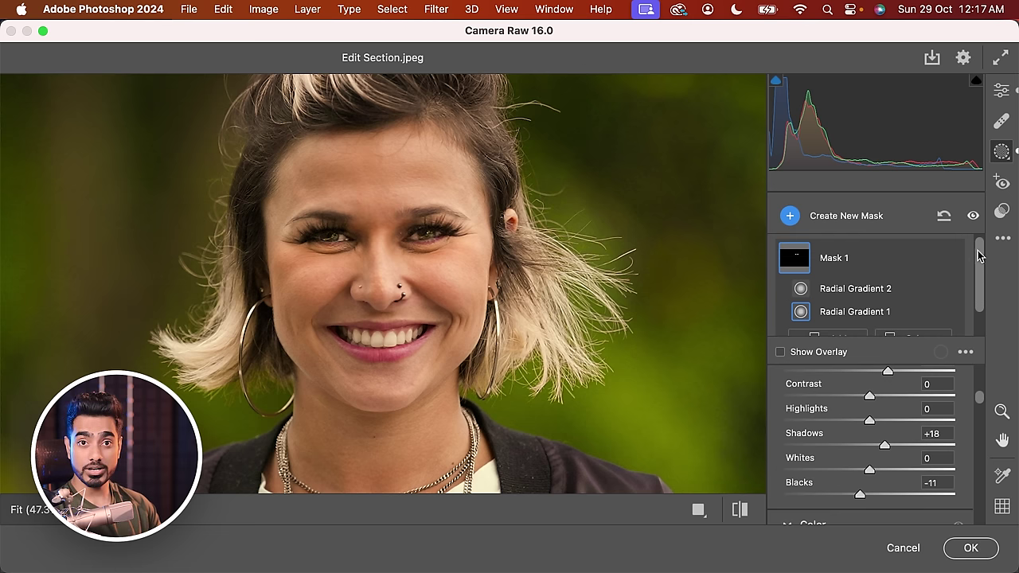
left_click(950, 259)
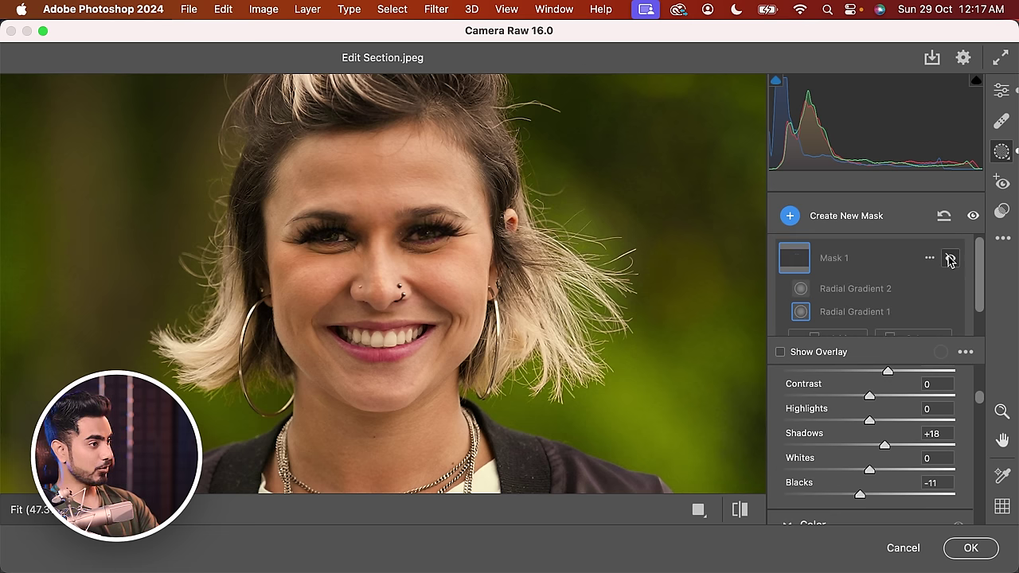
left_click(949, 259)
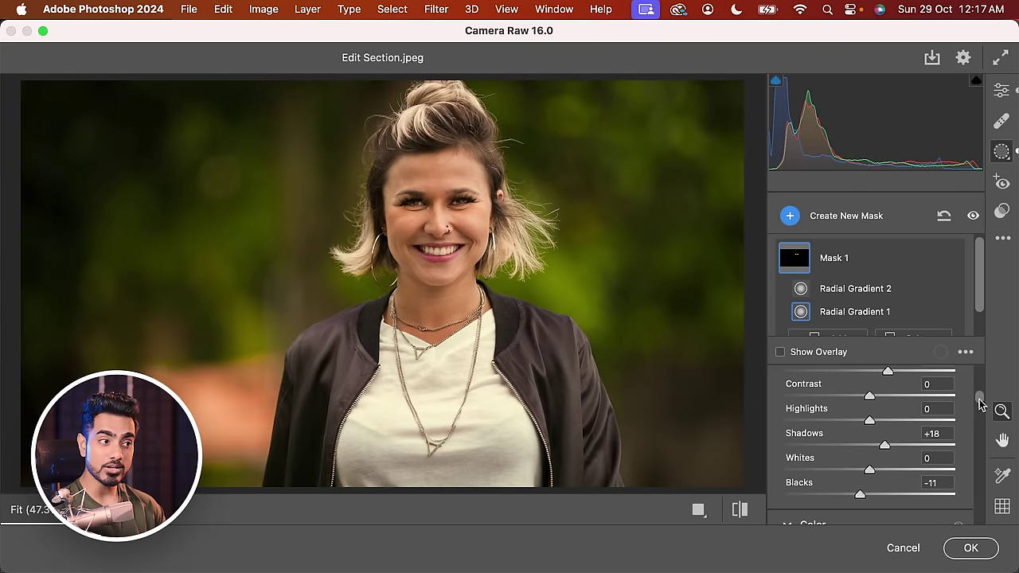
Try the eye mask's Amount at 71 and at 105, and return it to 100
scroll(978, 398, "up", 5)
scroll(979, 388, "down", 5)
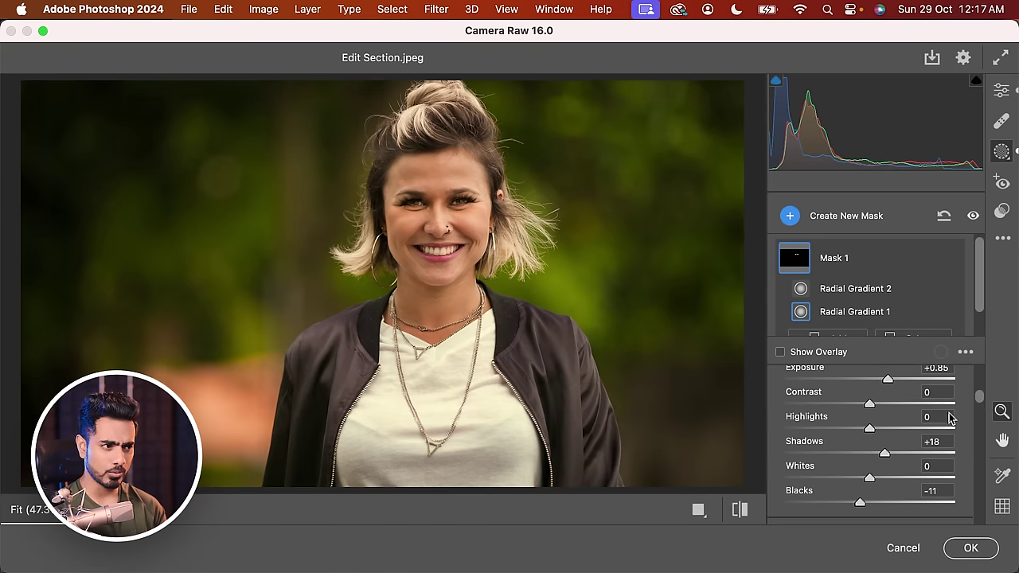
scroll(979, 405, "up", 5)
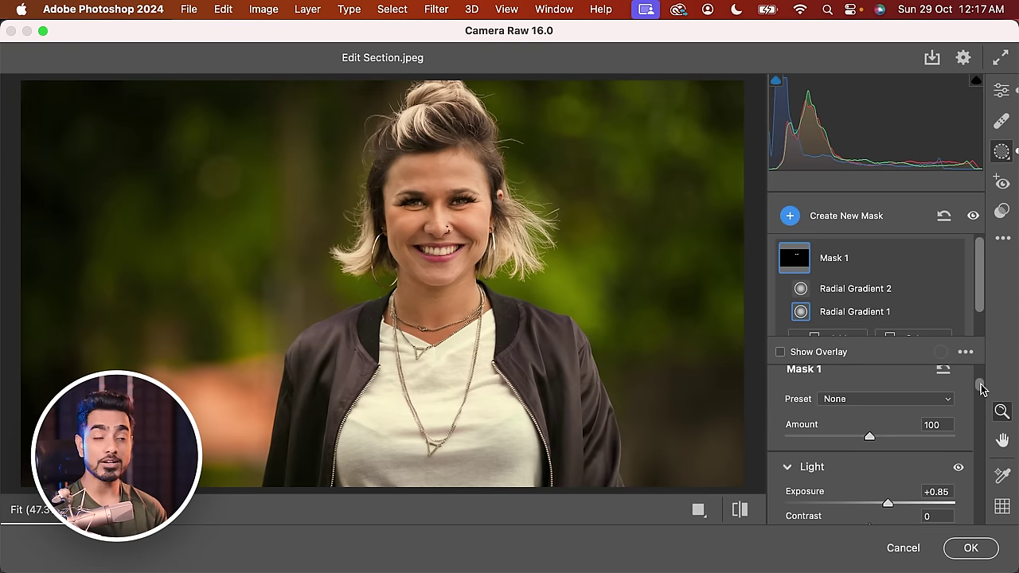
scroll(980, 394, "down", 1)
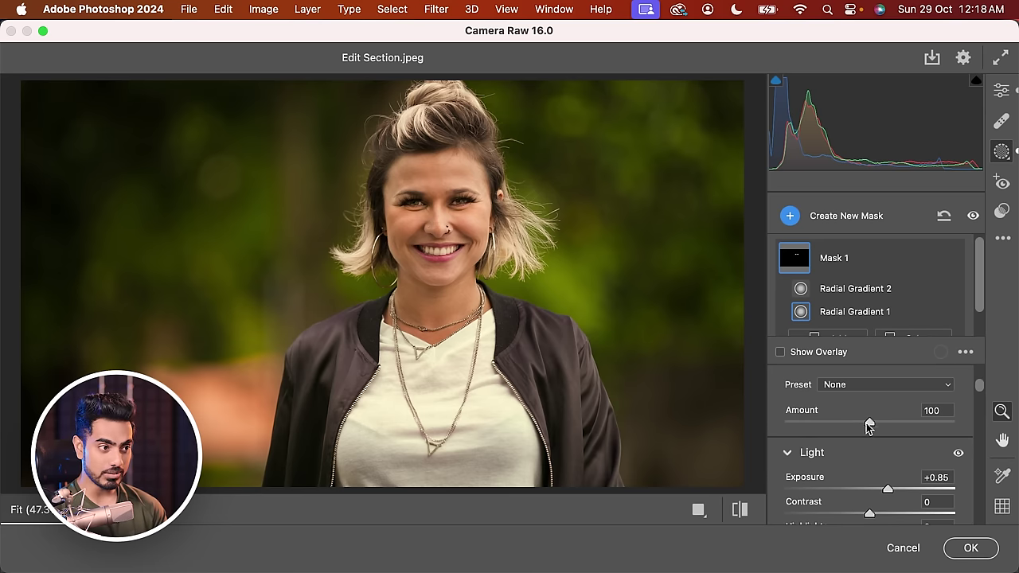
left_click_drag(869, 422, 828, 426)
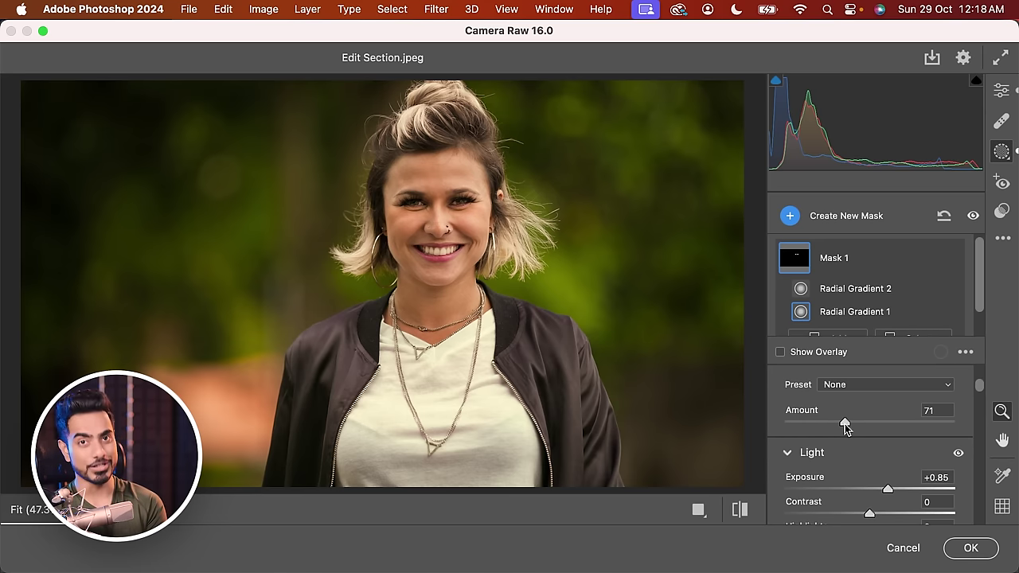
left_click_drag(845, 423, 870, 423)
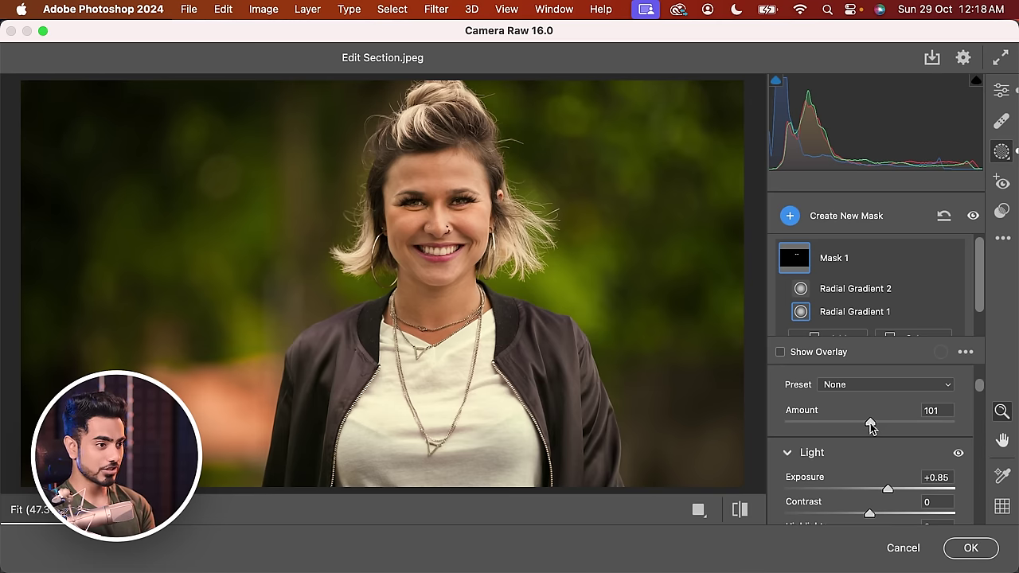
mouse_move(870, 423)
left_mouse_down()
mouse_move(909, 423)
mouse_move(882, 423)
left_mouse_up()
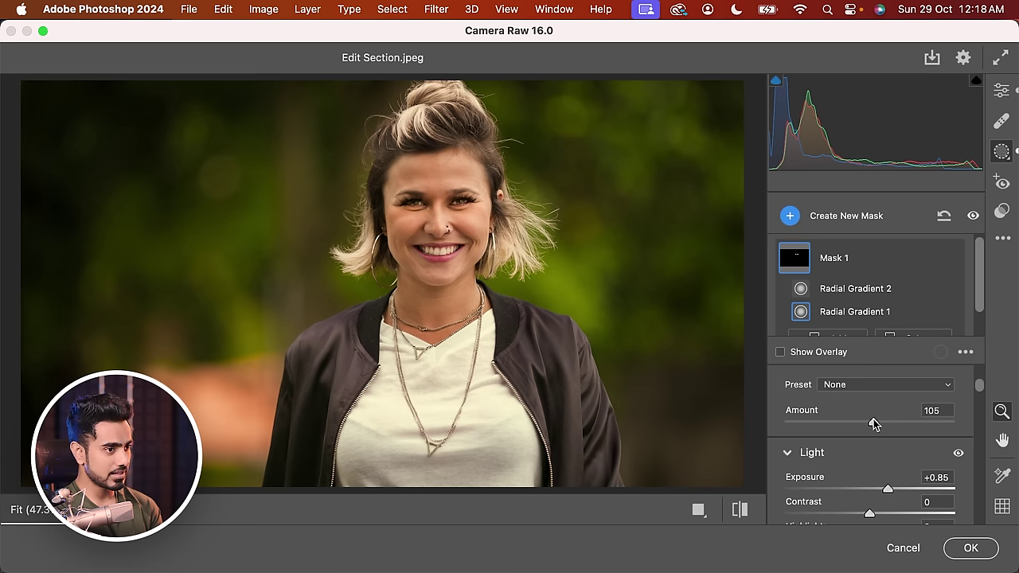
left_click(938, 412)
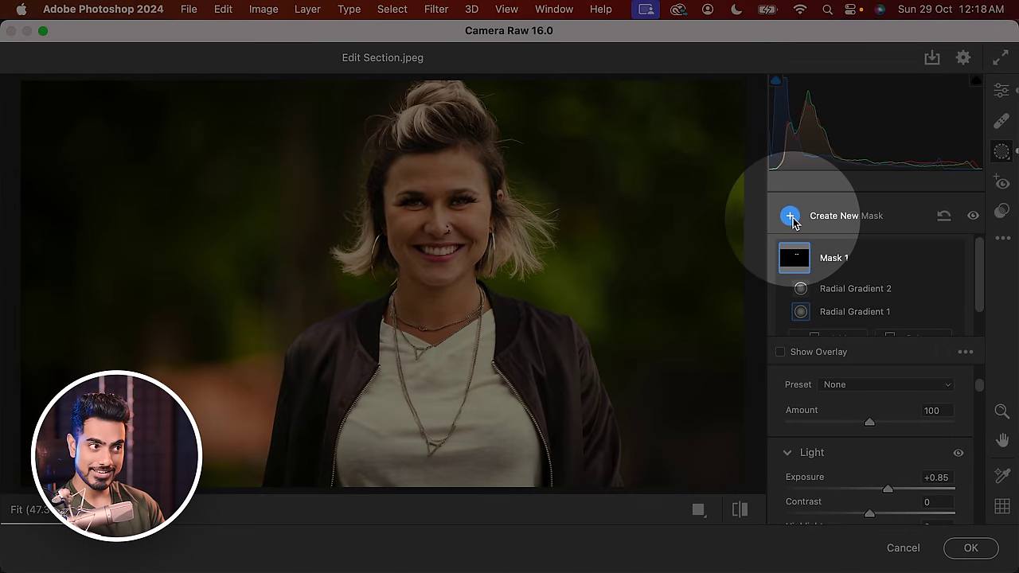
Create a new people mask for Person 1 that covers only the Teeth
left_click(791, 220)
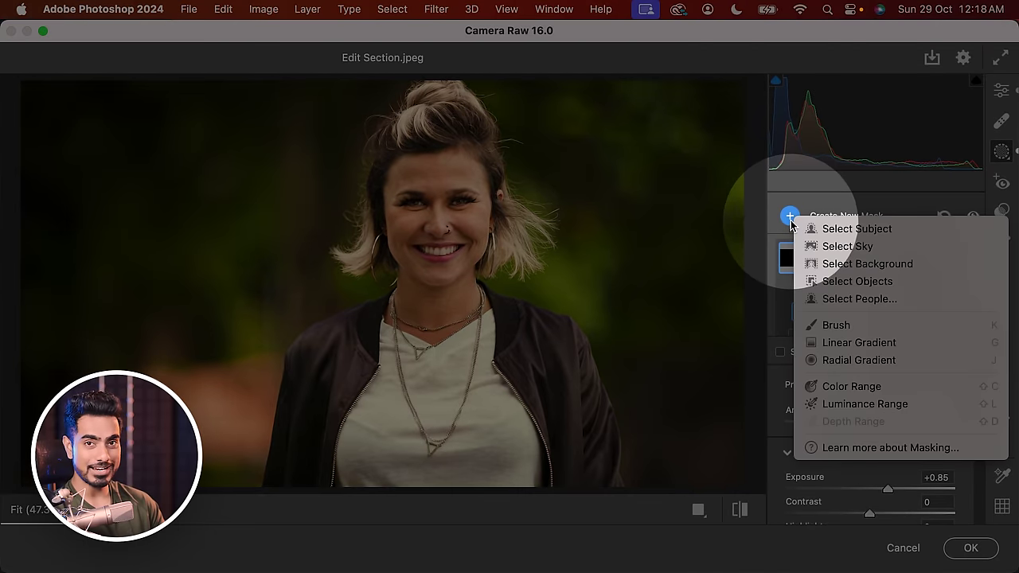
left_click(849, 300)
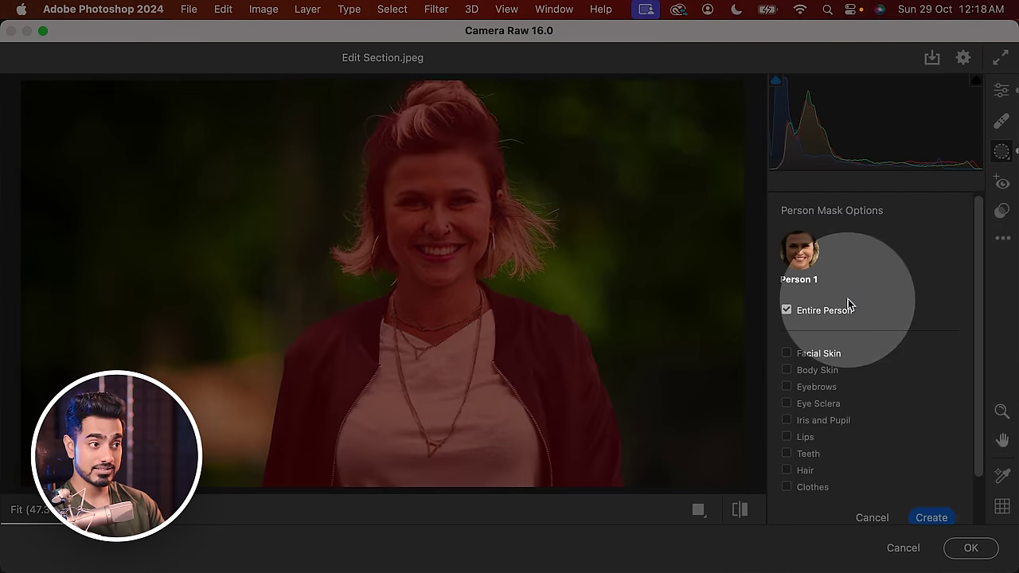
scroll(984, 353, "down", 1)
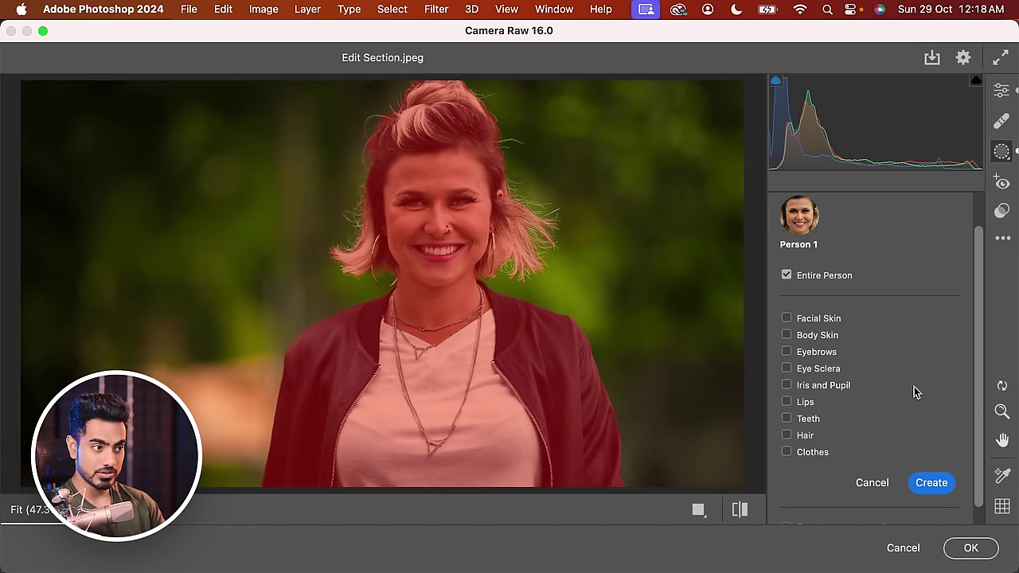
left_click(787, 418)
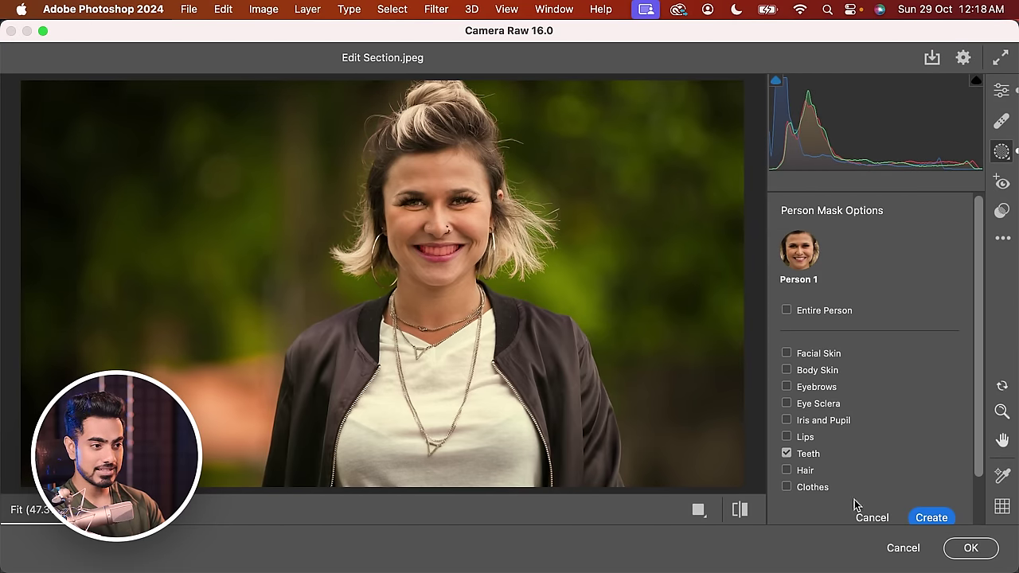
left_click(935, 517)
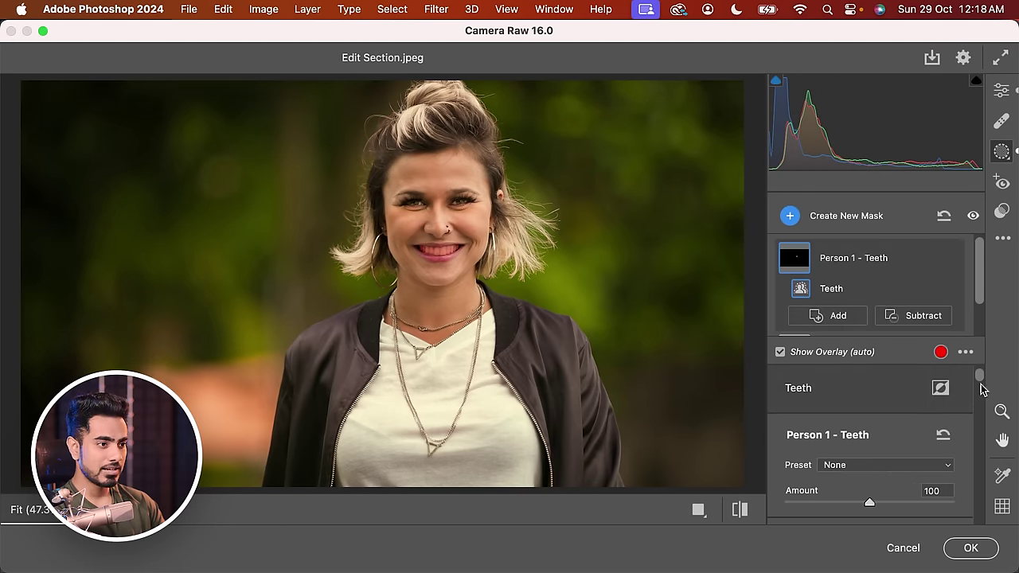
Set the teeth mask's Exposure to +0.20 and Temperature to -17
left_click_drag(982, 377, 980, 401)
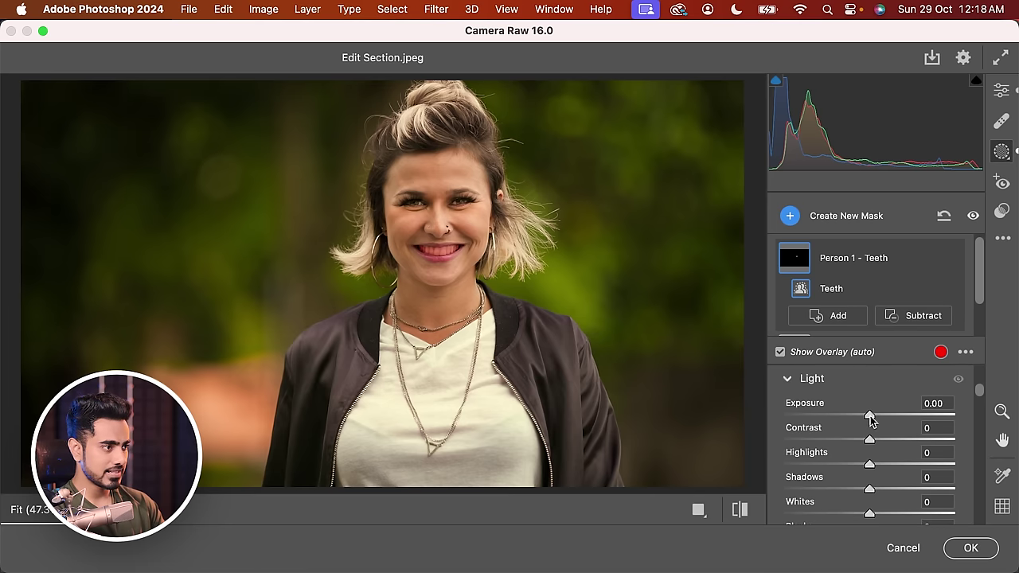
left_click_drag(869, 415, 873, 419)
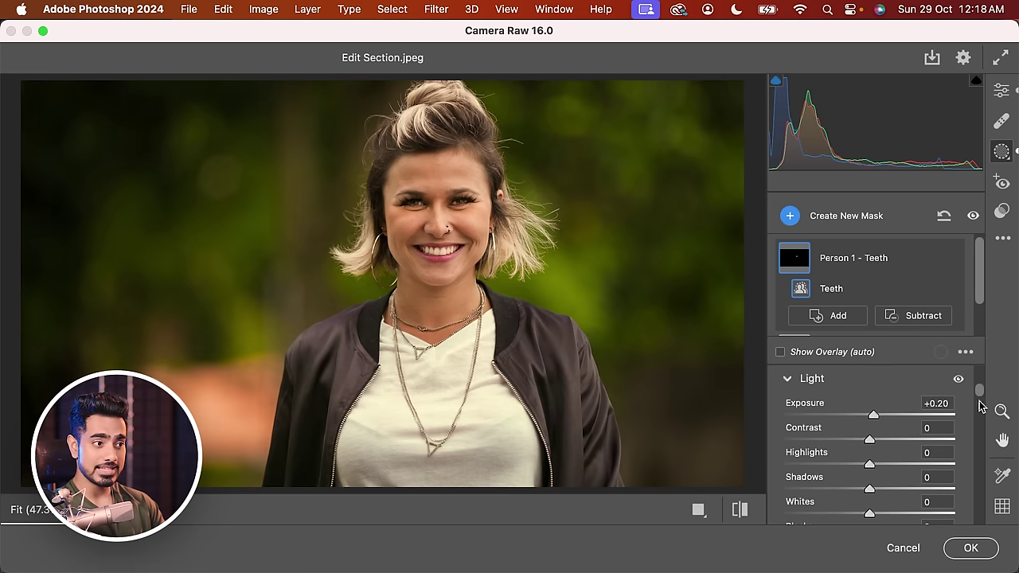
scroll(981, 401, "down", 2)
left_click_drag(981, 400, 982, 411)
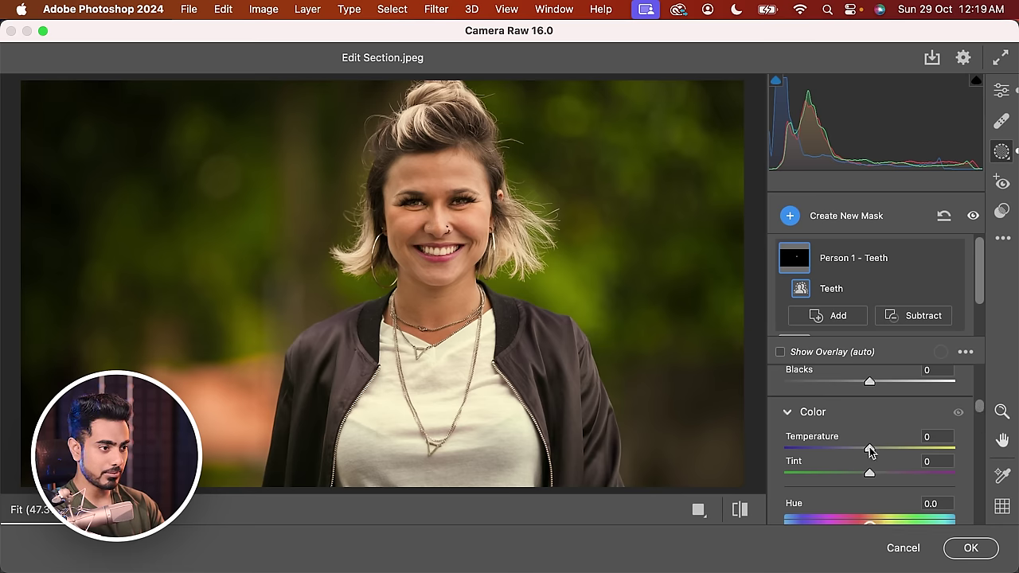
left_click_drag(868, 452, 855, 448)
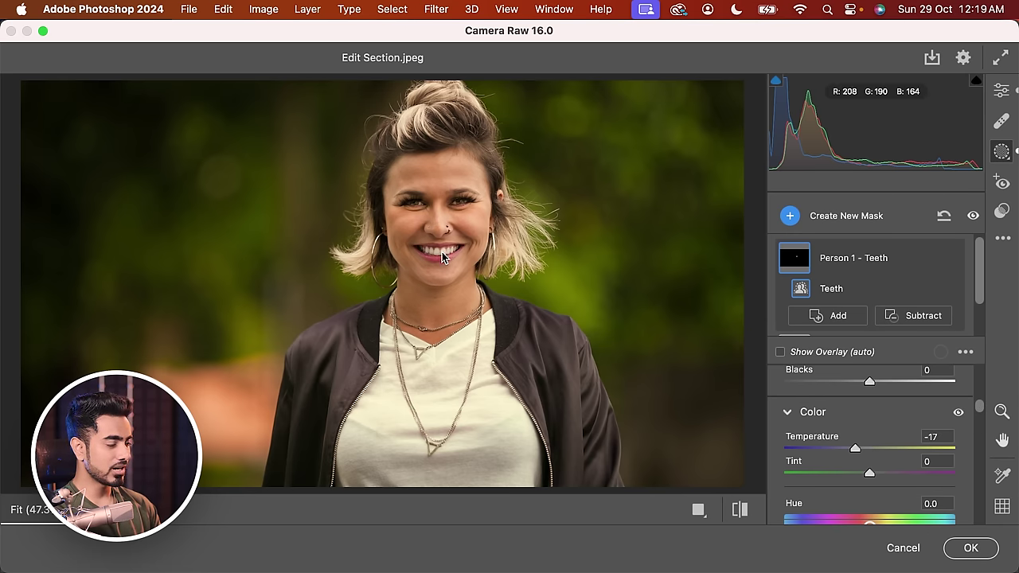
Toggle the teeth mask's visibility off and on to compare the teeth up close
key("z")
left_click(445, 217)
left_click(444, 218)
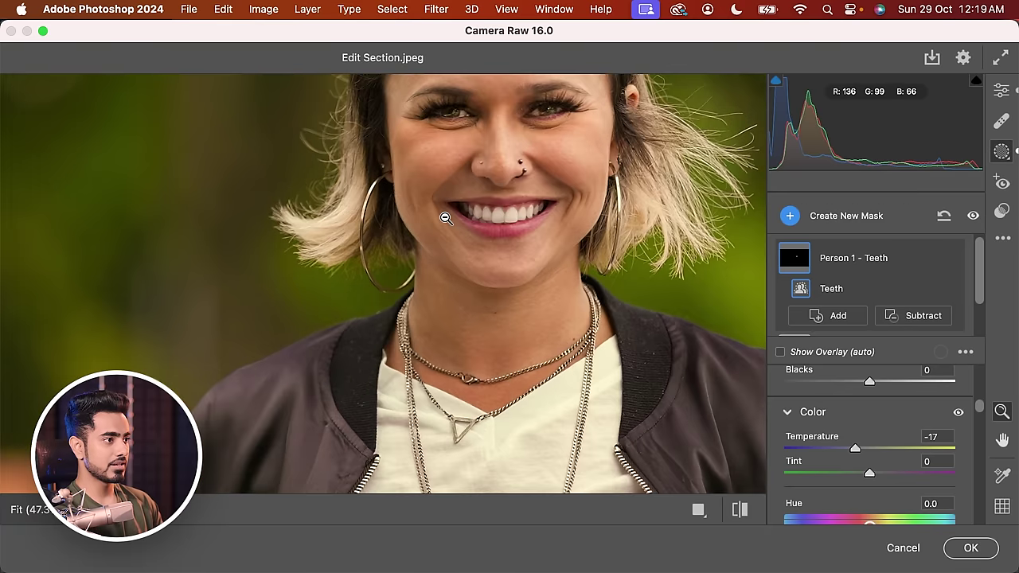
key("h")
left_click_drag(575, 266, 490, 332)
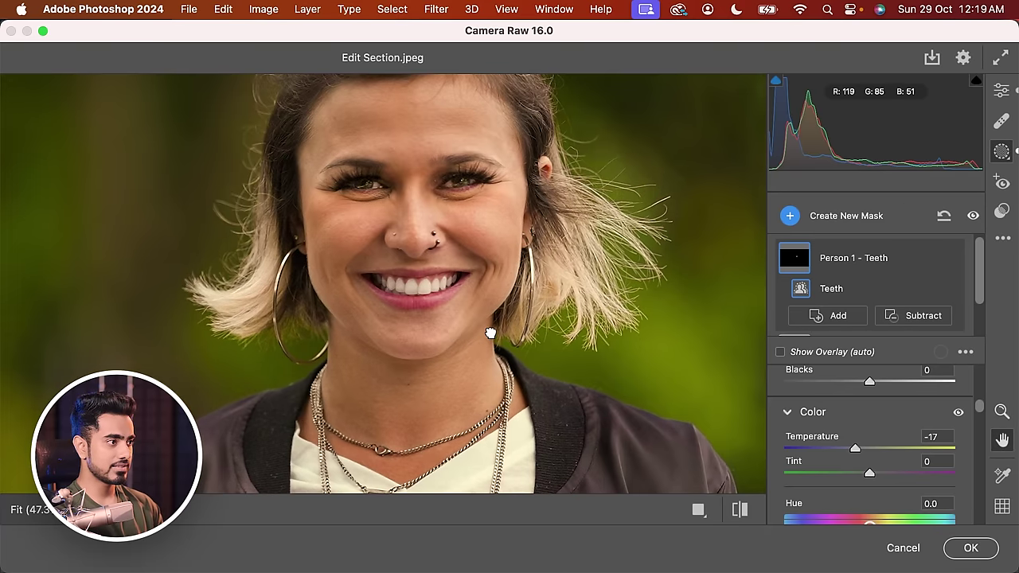
left_click(949, 259)
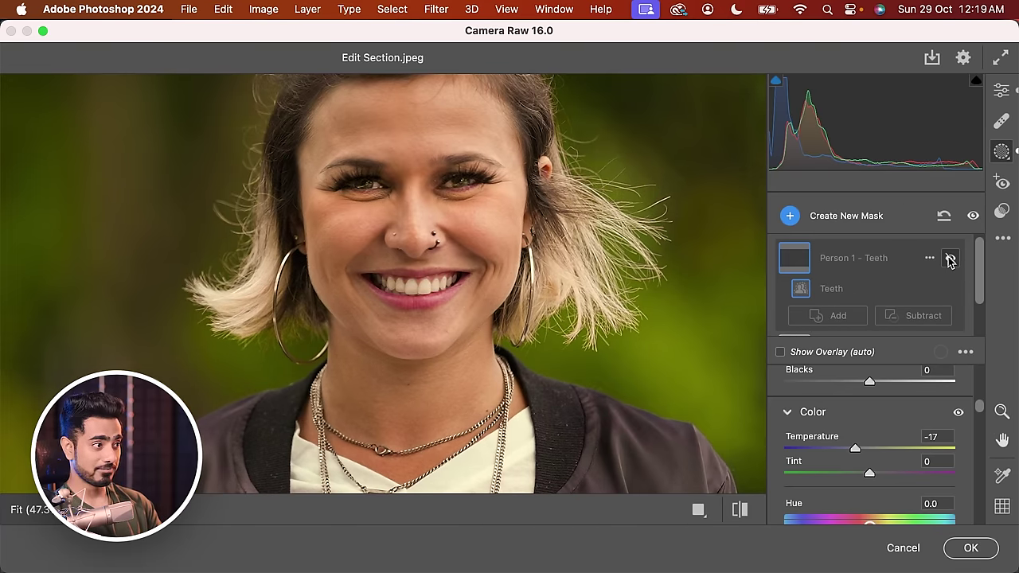
left_click(949, 259)
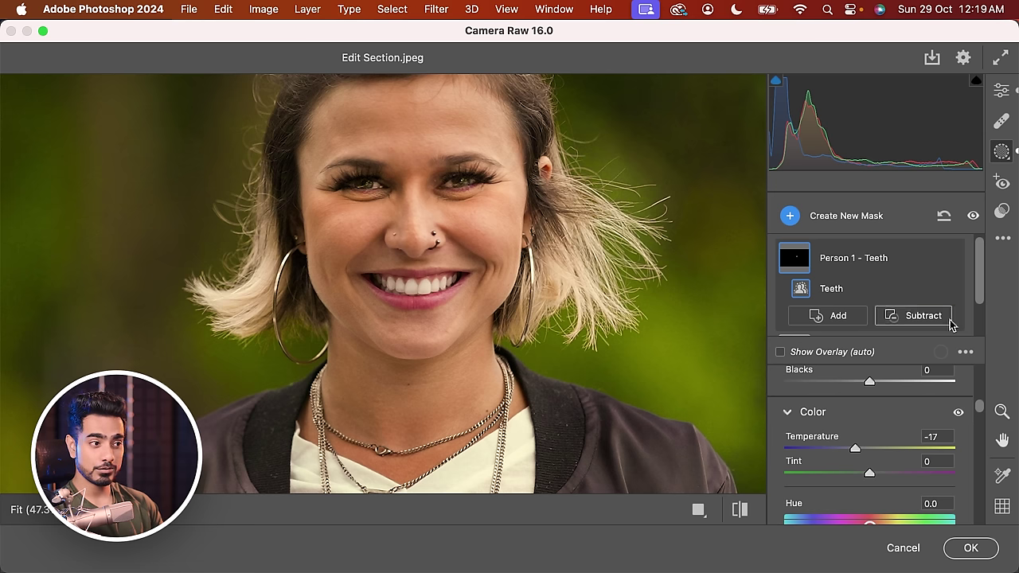
Reduce the teeth mask's Amount to 80
left_click_drag(979, 411, 981, 384)
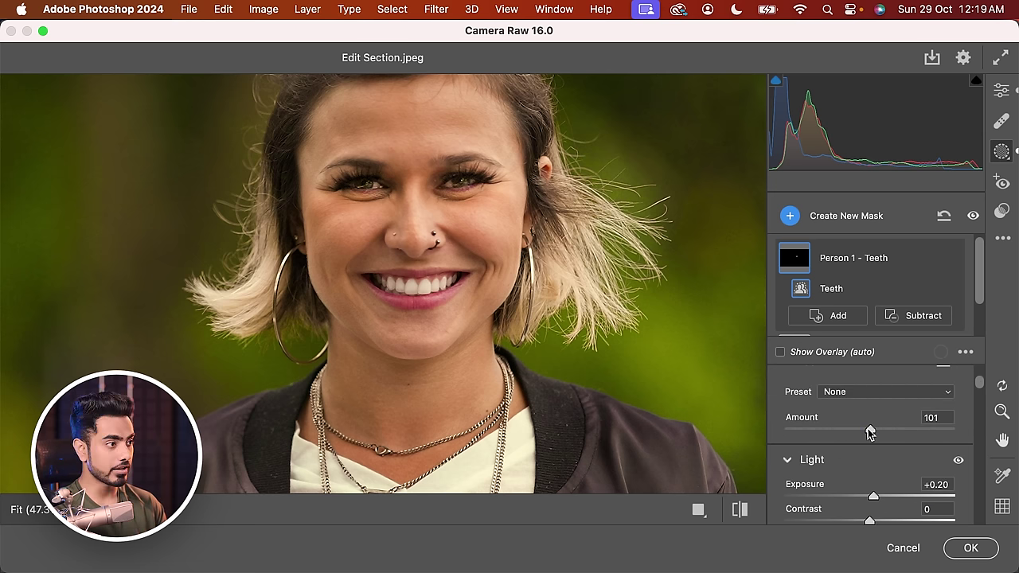
mouse_move(867, 428)
left_mouse_down()
mouse_move(842, 432)
mouse_move(861, 431)
mouse_move(851, 434)
left_mouse_up()
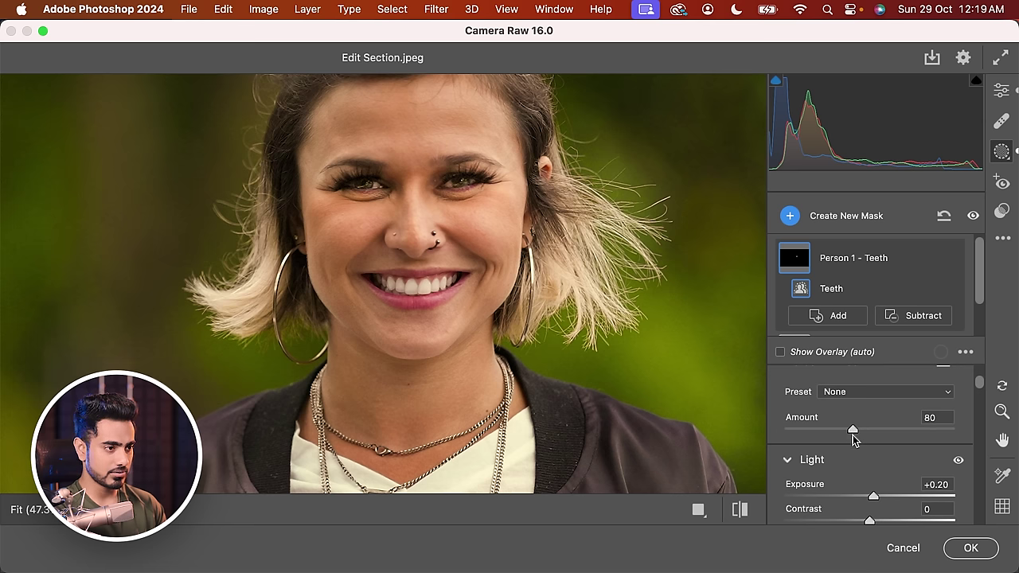
key("z")
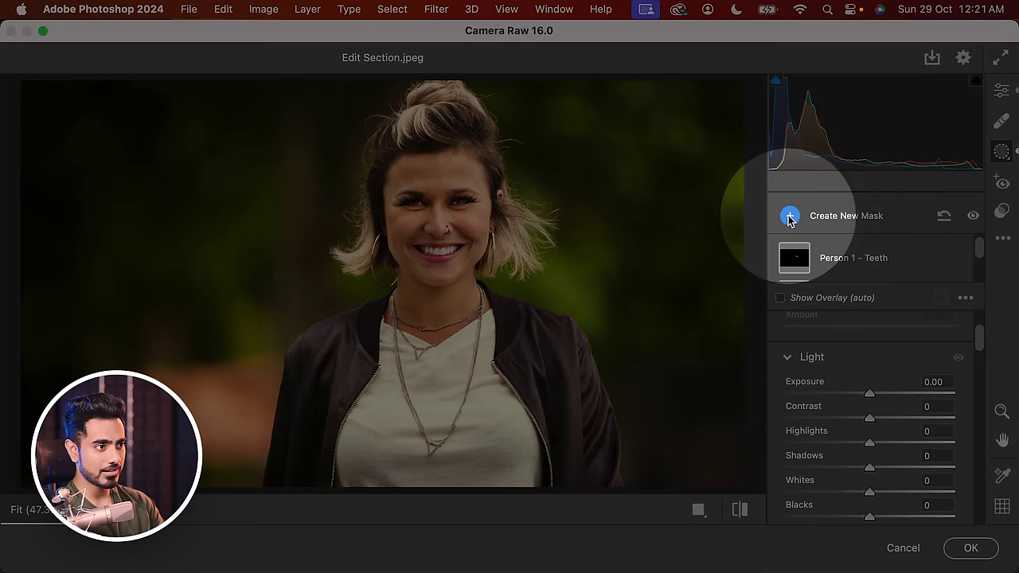
Create a people mask for Person 1 covering Facial Skin, Body Skin, Eyebrows and Lips, and adjust its Light settings
left_click(790, 216)
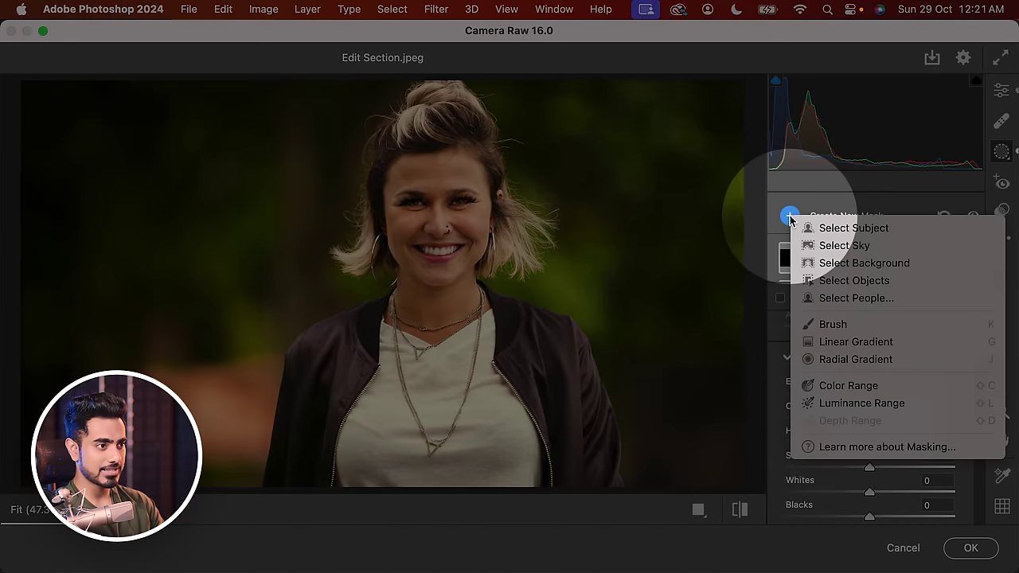
left_click(850, 298)
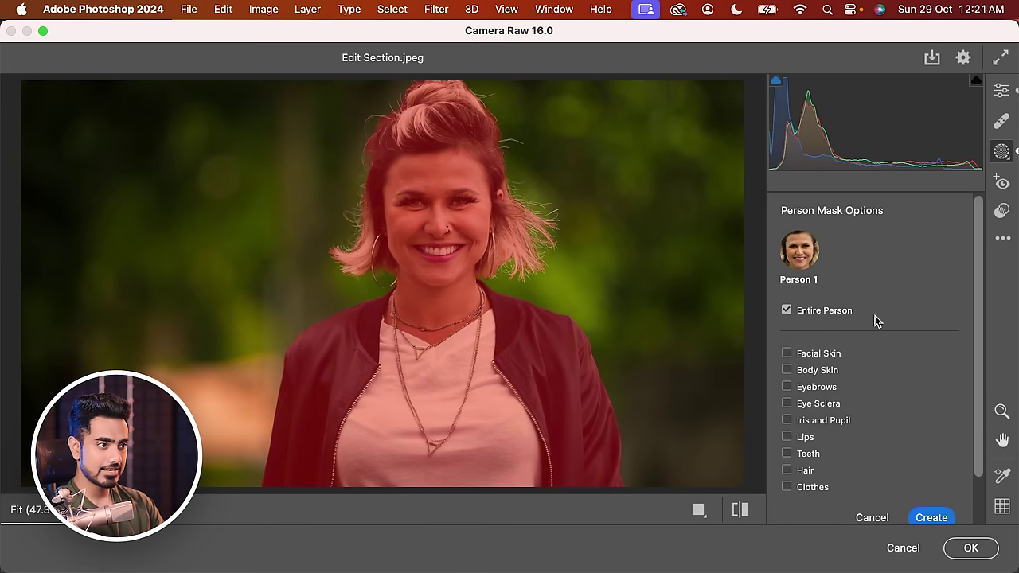
left_click(786, 354)
left_click(787, 370)
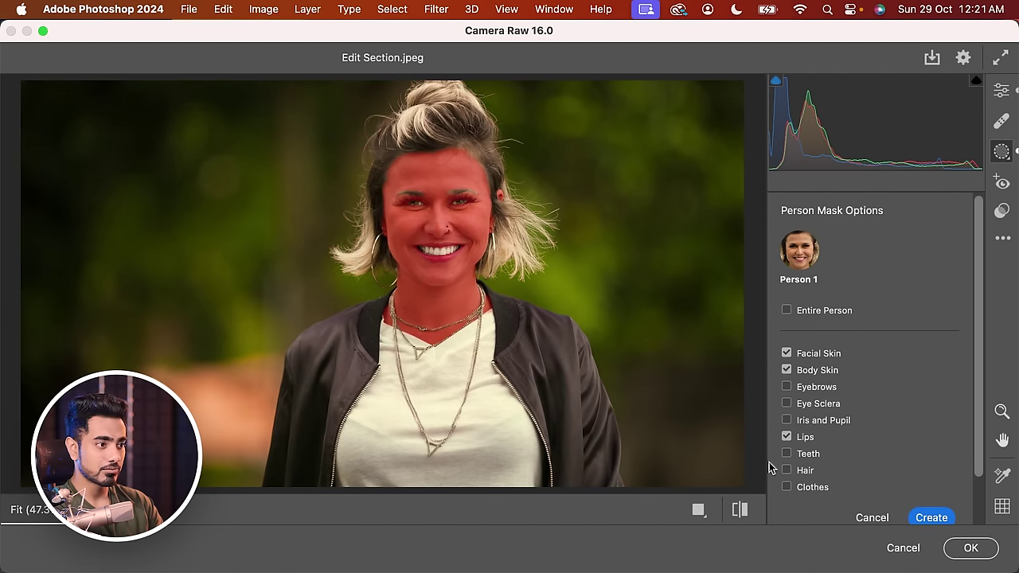
left_click(786, 387)
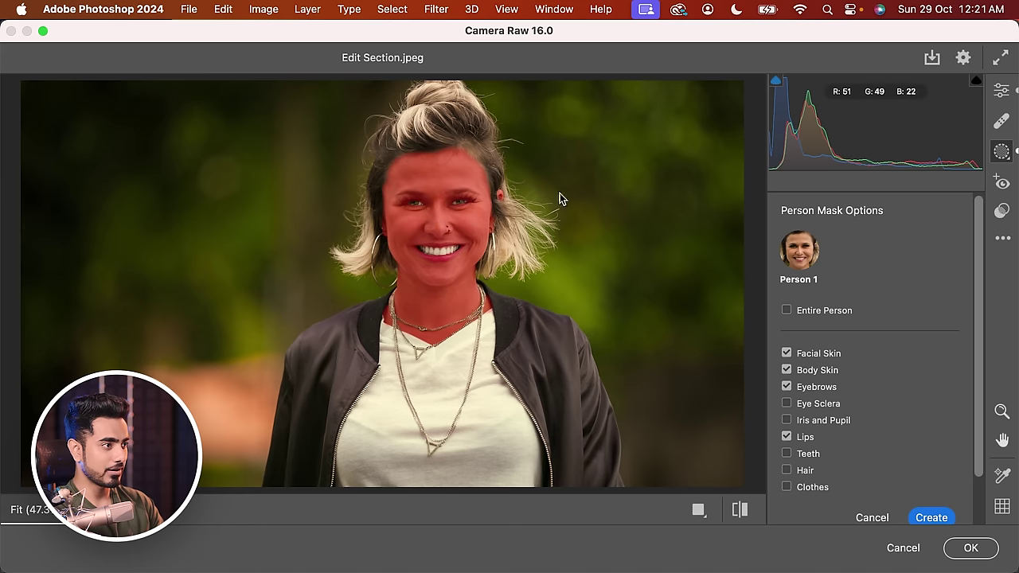
left_click(929, 517)
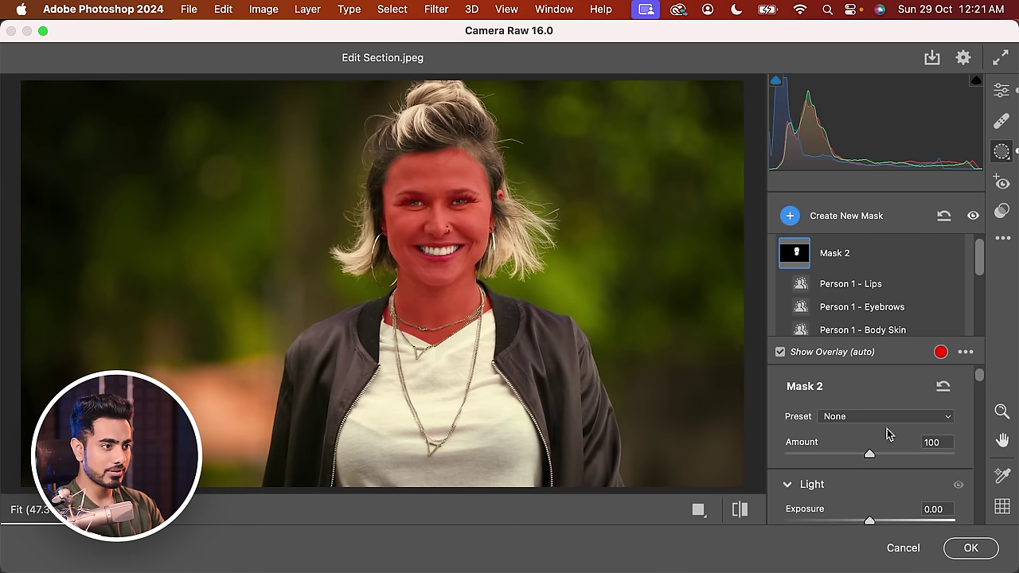
left_click_drag(978, 373, 978, 392)
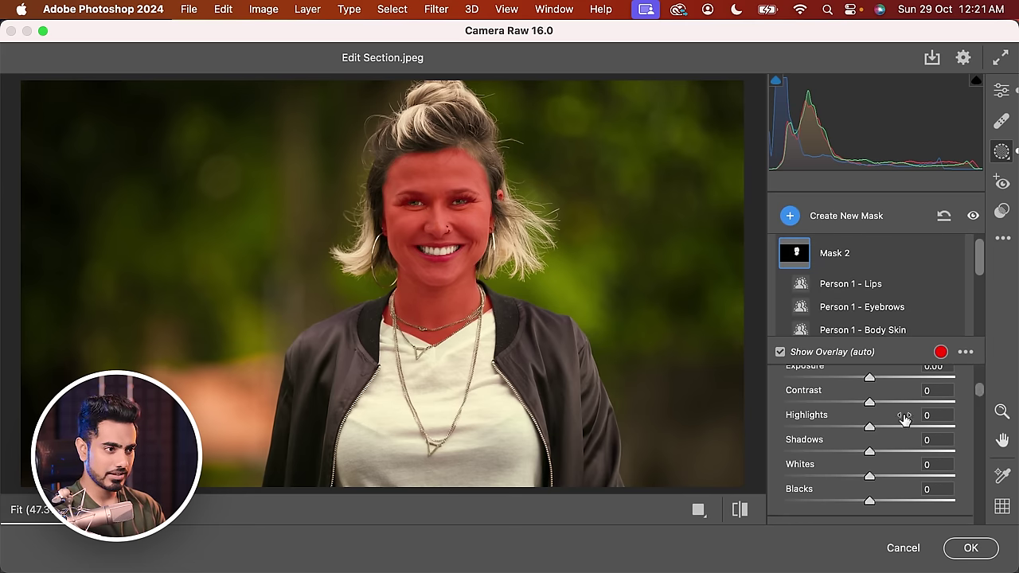
left_click_drag(869, 430, 867, 501)
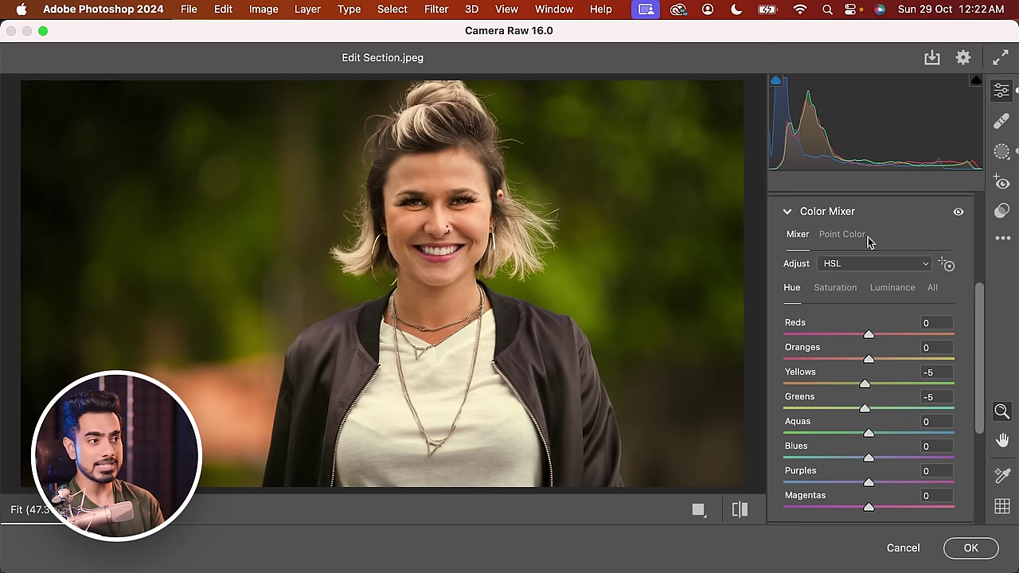
Review the photo's overall Light settings among the Edit adjustments
scroll(882, 255, "up", 3)
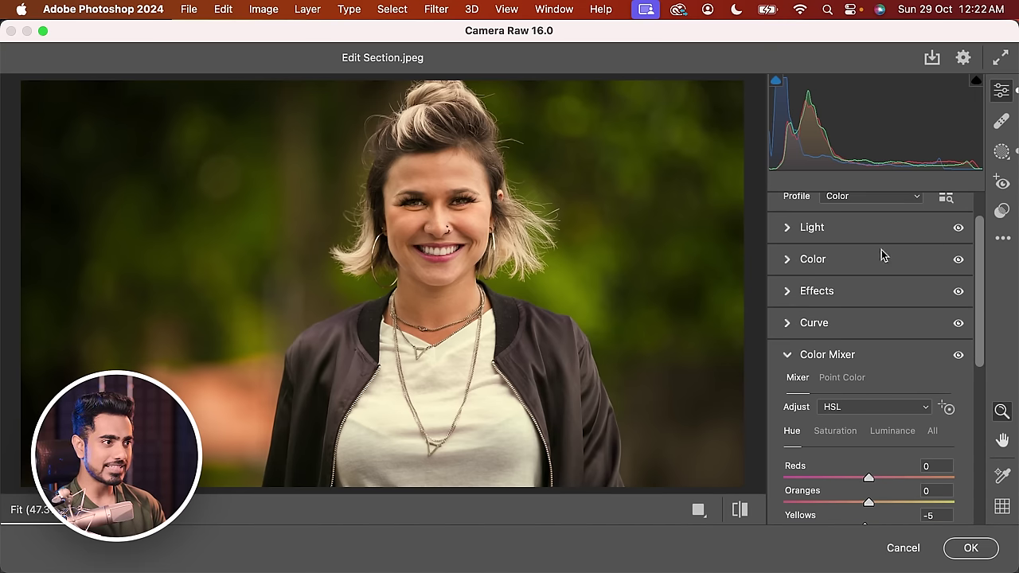
left_click(792, 230)
scroll(975, 242, "up", 1)
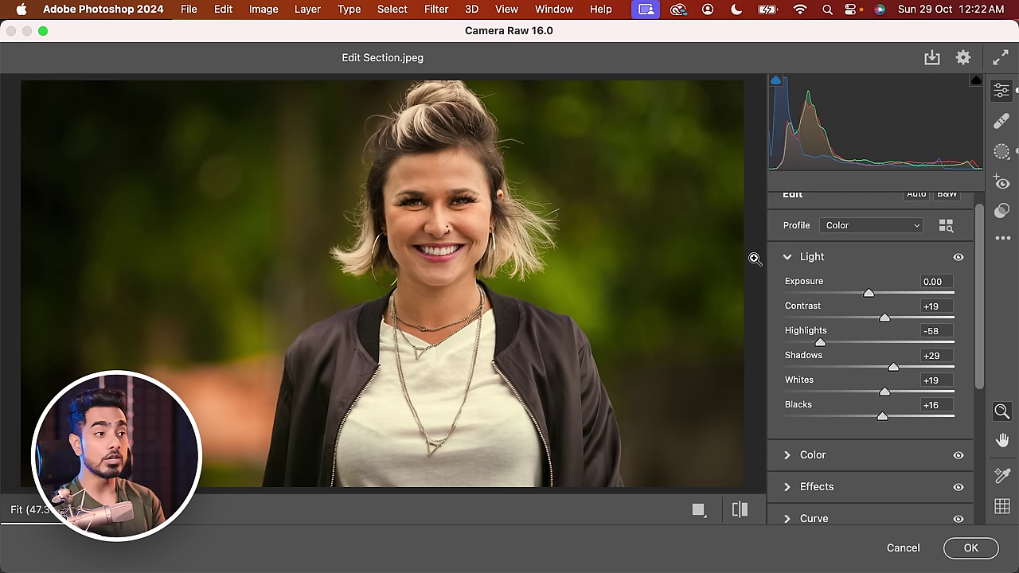
scroll(975, 382, "down", 3)
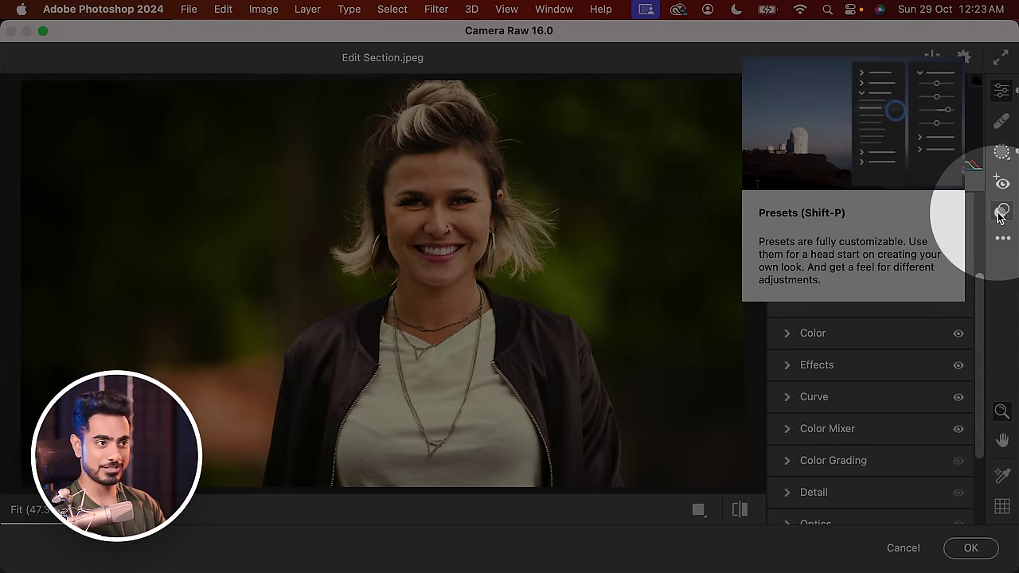
Browse the available presets and start creating a new preset from the photo's current settings
key("shift+p")
scroll(974, 377, "down", 10)
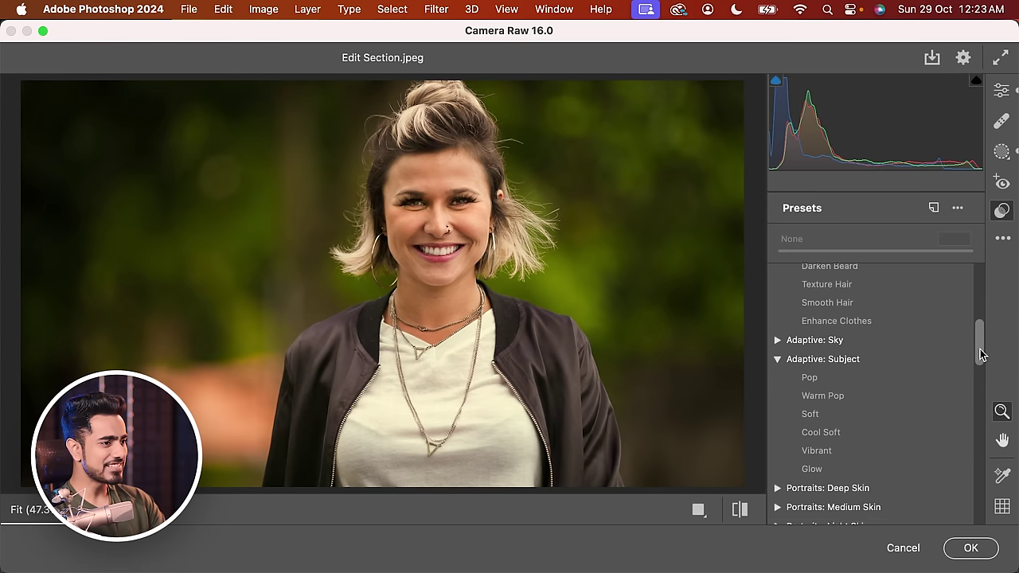
left_click_drag(974, 377, 1004, 310)
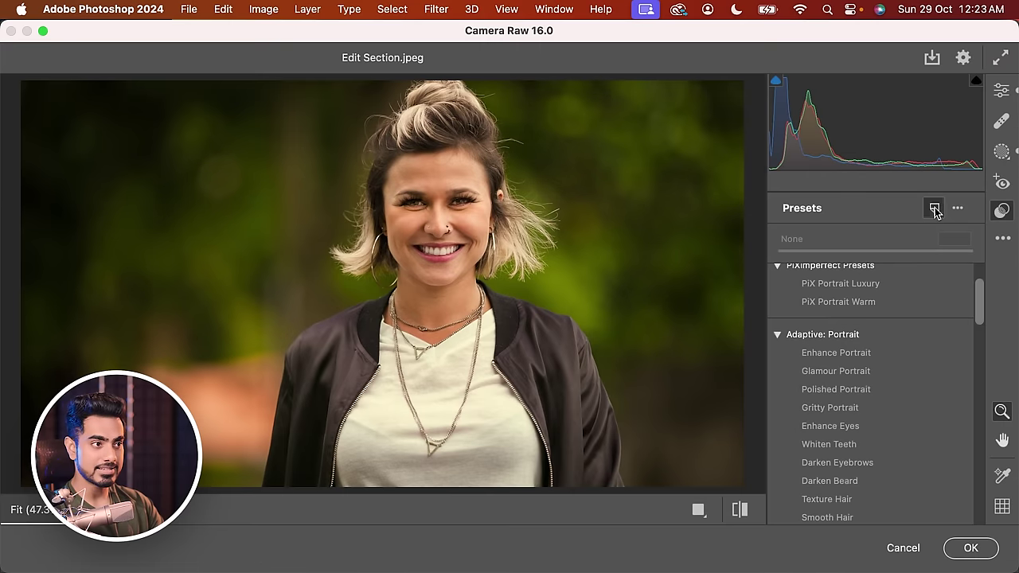
left_click(933, 209)
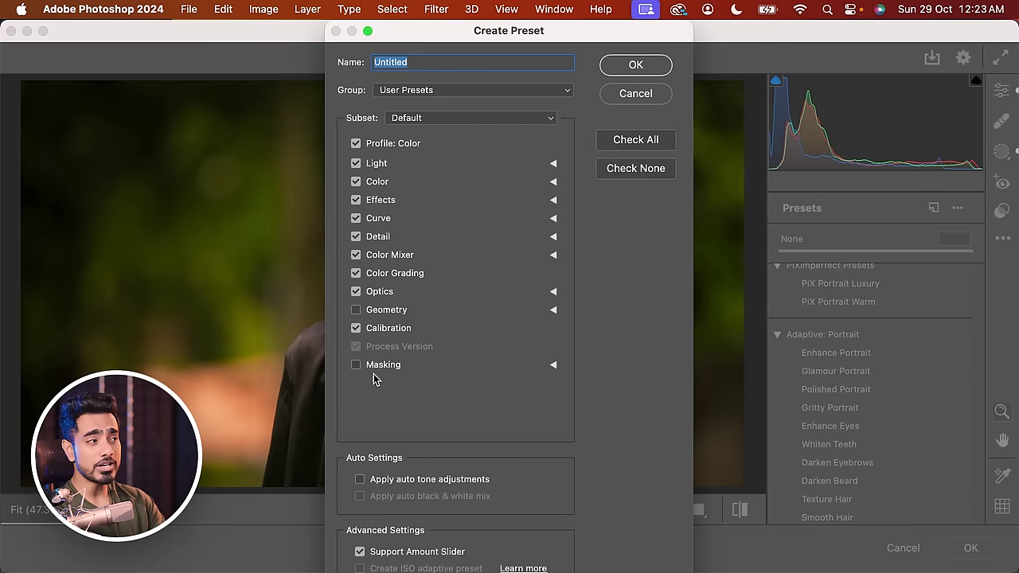